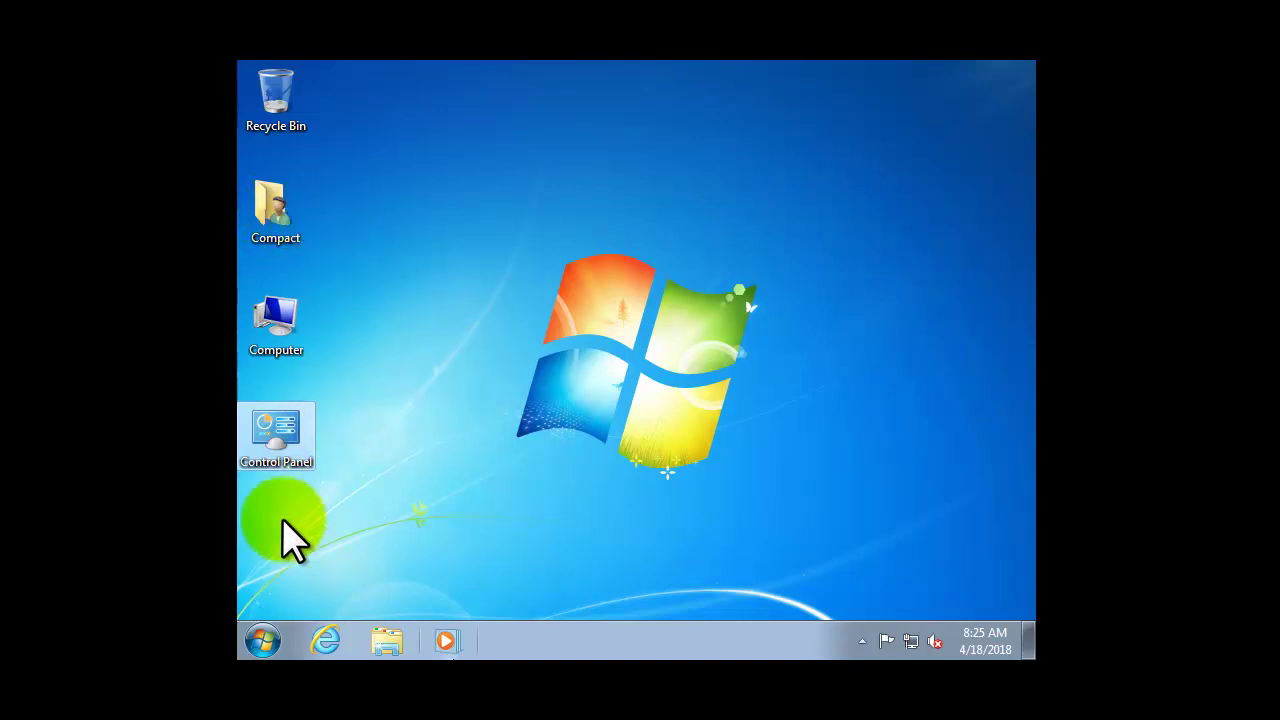
Switch user from the Start menu's Shut down options to reach the logon screen.
{"action": "left_click", "coordinate": [264, 640]}
{"action": "mouse_move", "coordinate": [591, 594]}
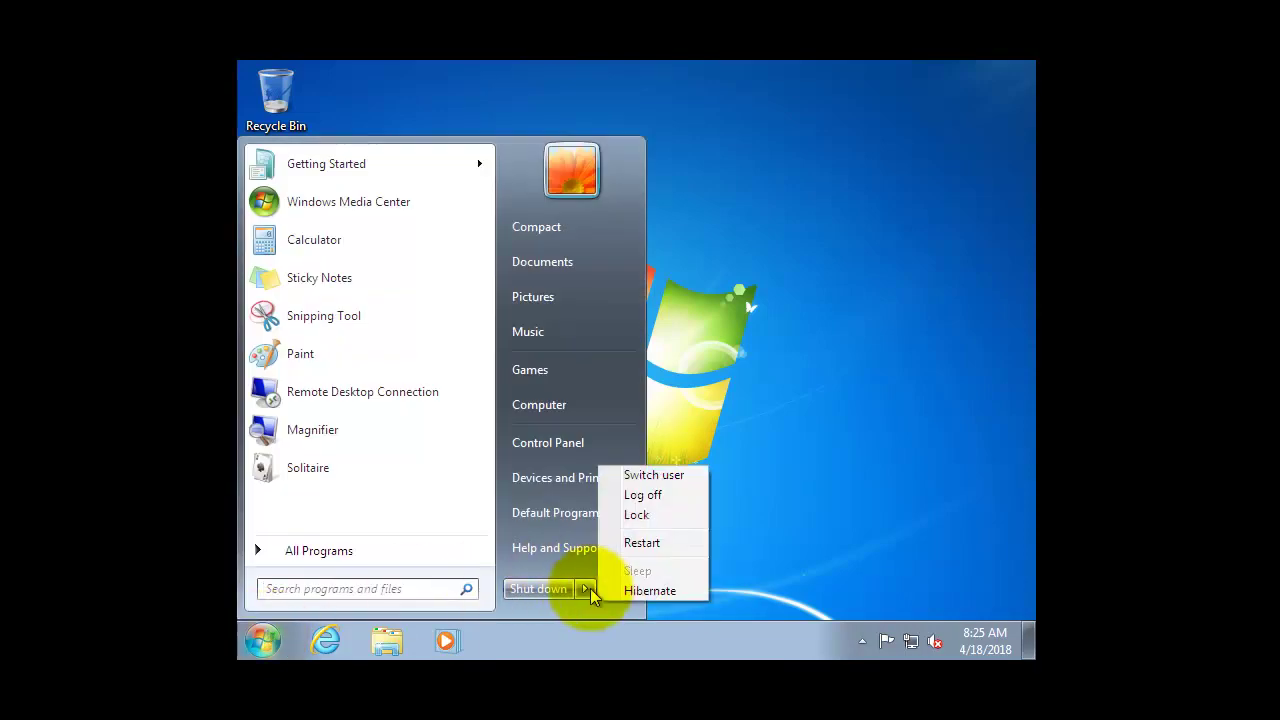
{"action": "left_click", "coordinate": [650, 475]}
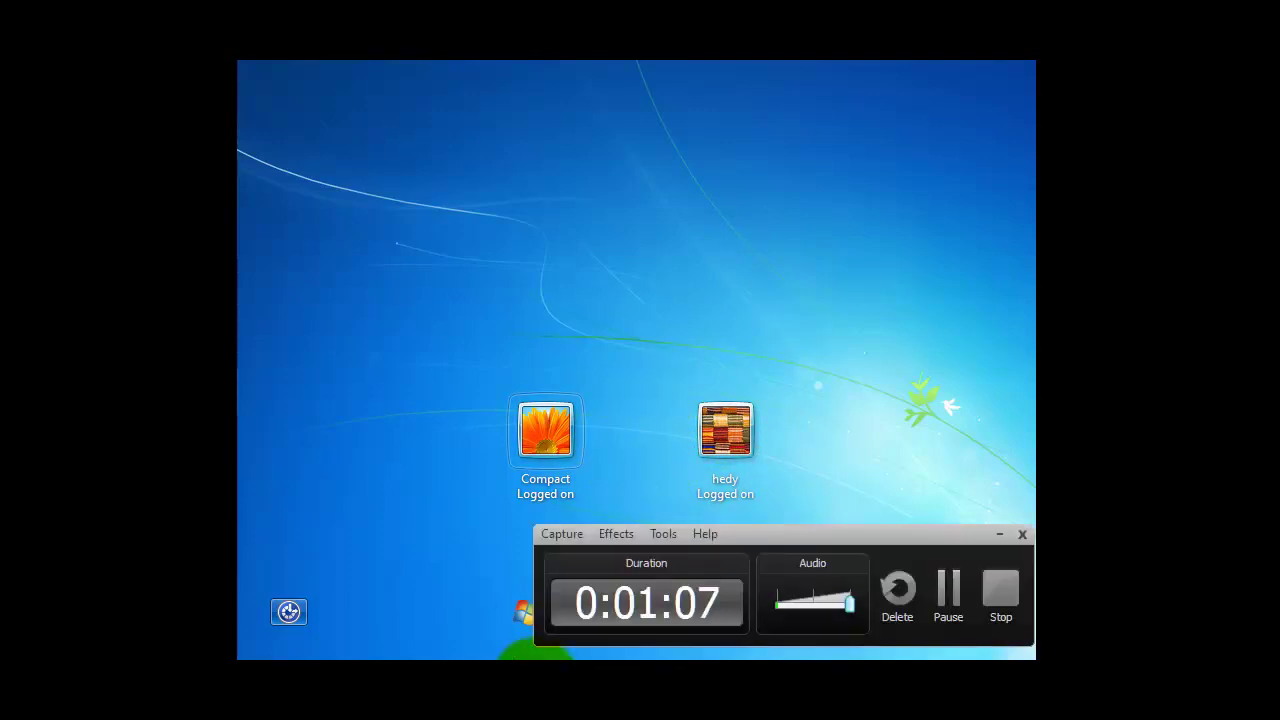
{"action": "left_click", "coordinate": [950, 590]}
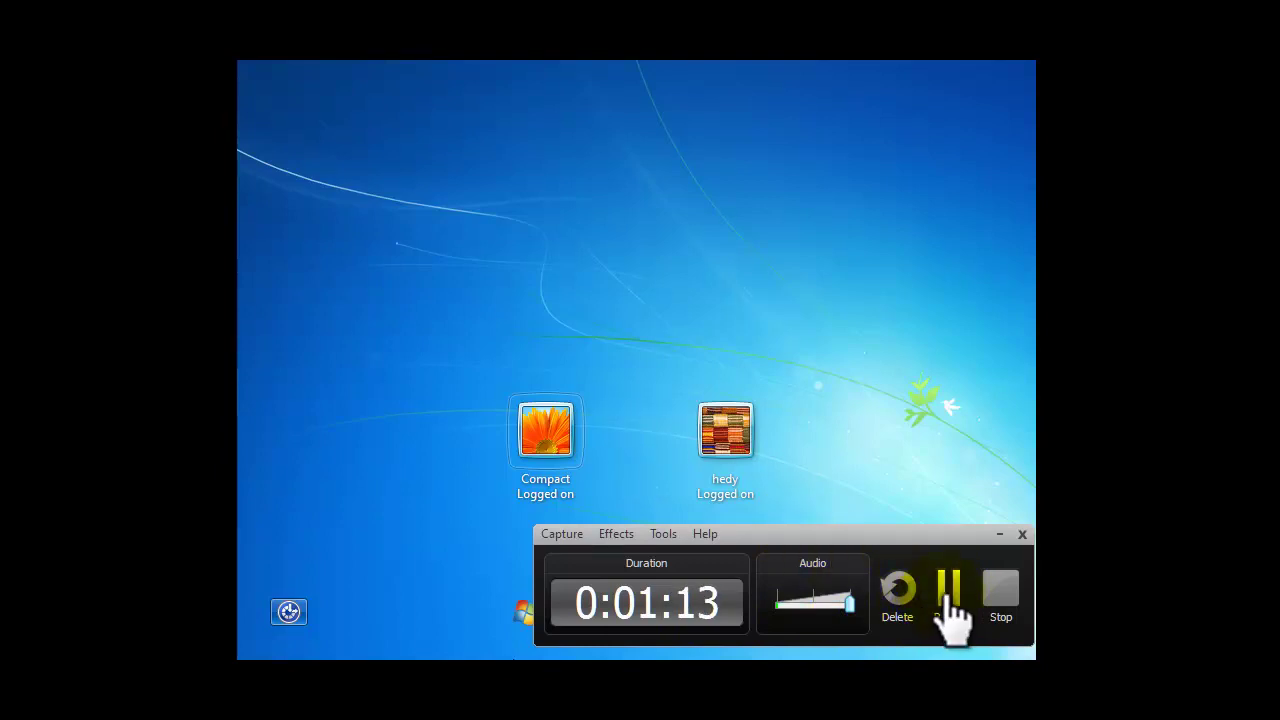
{"action": "left_click", "coordinate": [948, 595]}
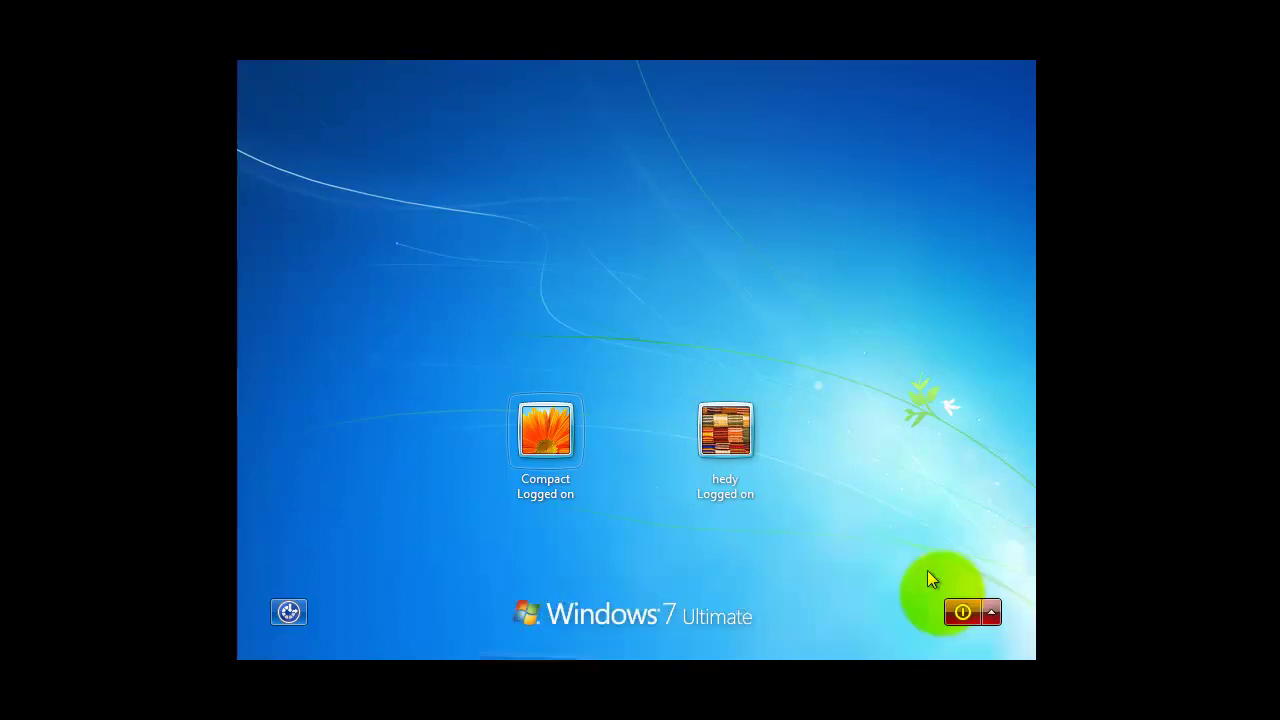
Sign in to the Compact account by entering its password.
{"action": "left_click", "coordinate": [525, 437]}
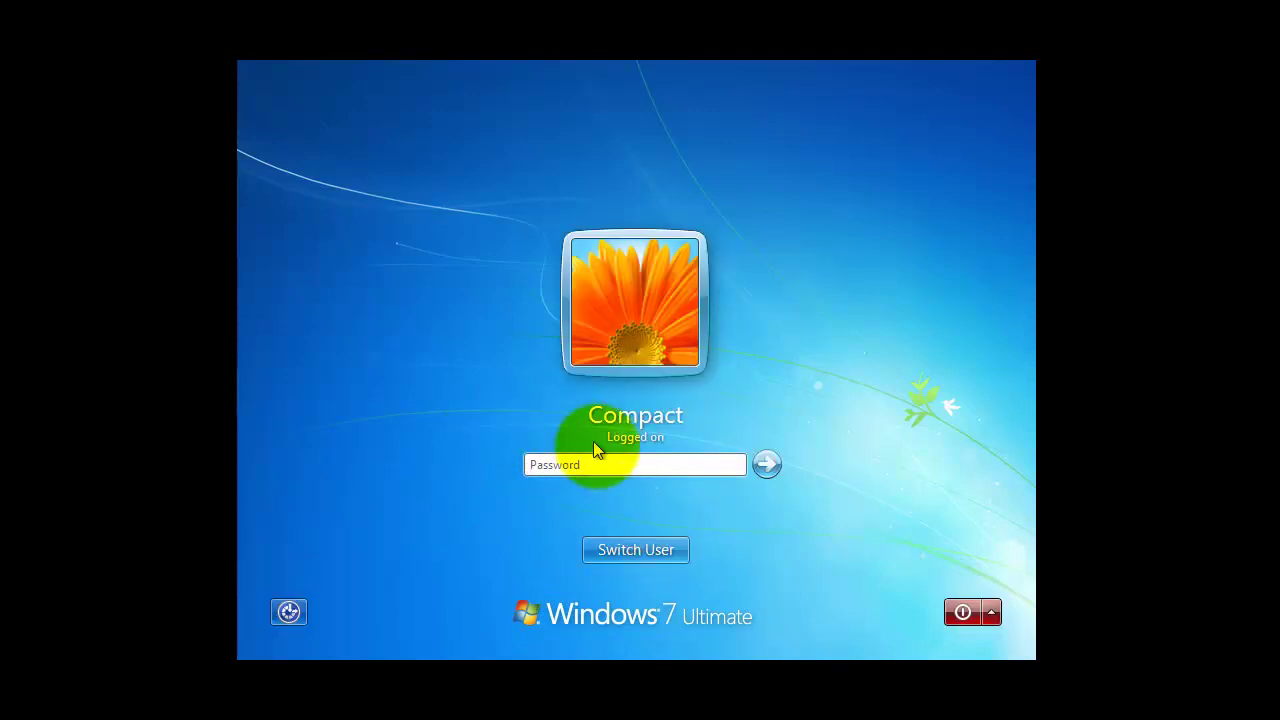
{"action": "type", "text": "p"}
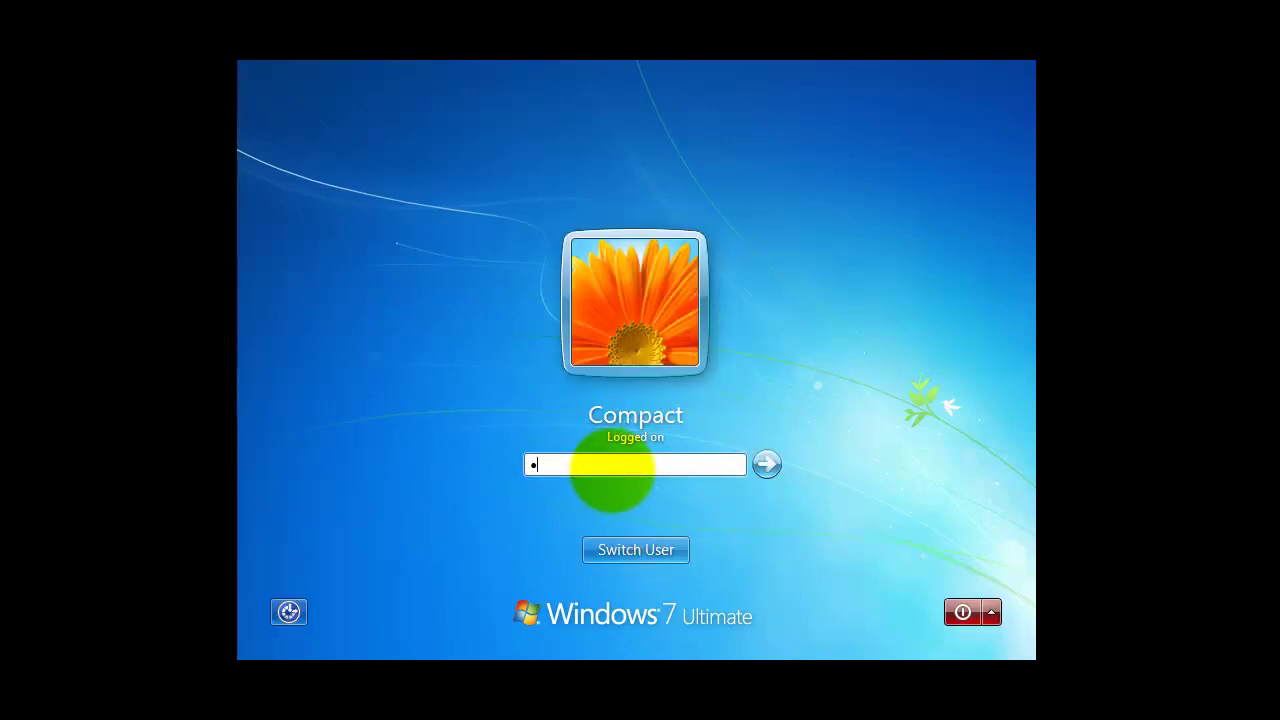
{"action": "type", "text": "as"}
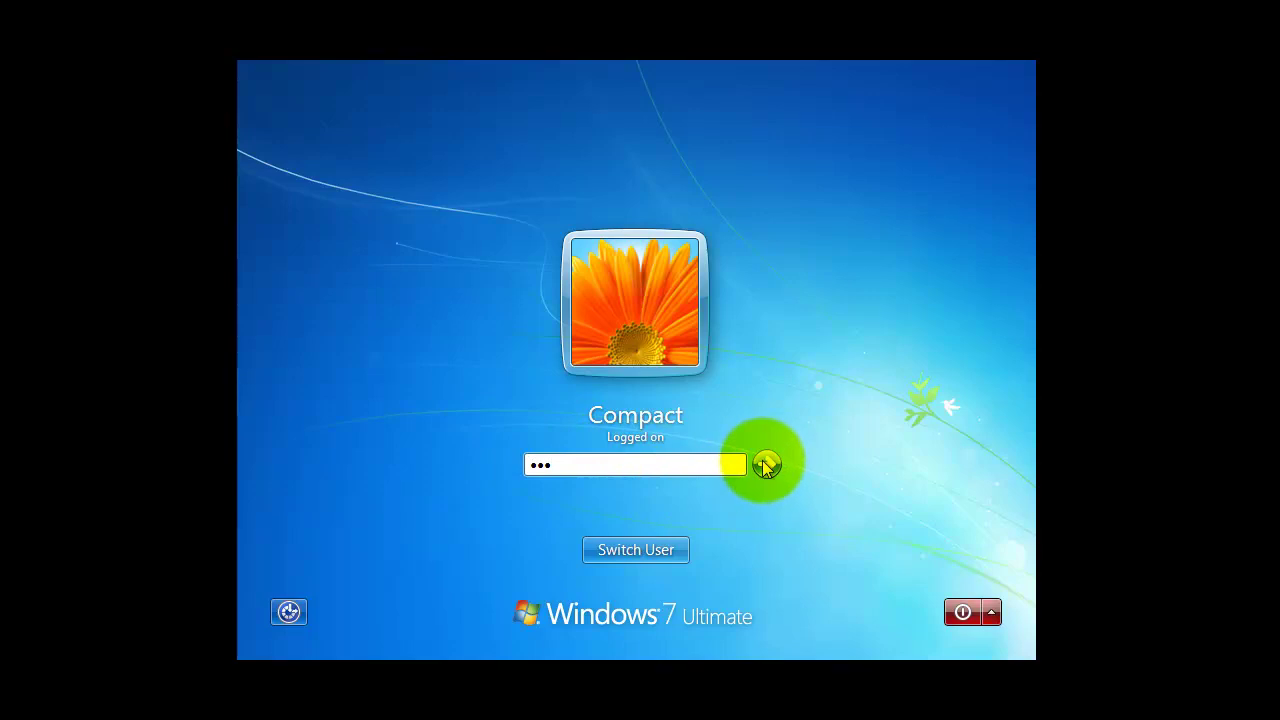
{"action": "left_click", "coordinate": [766, 464]}
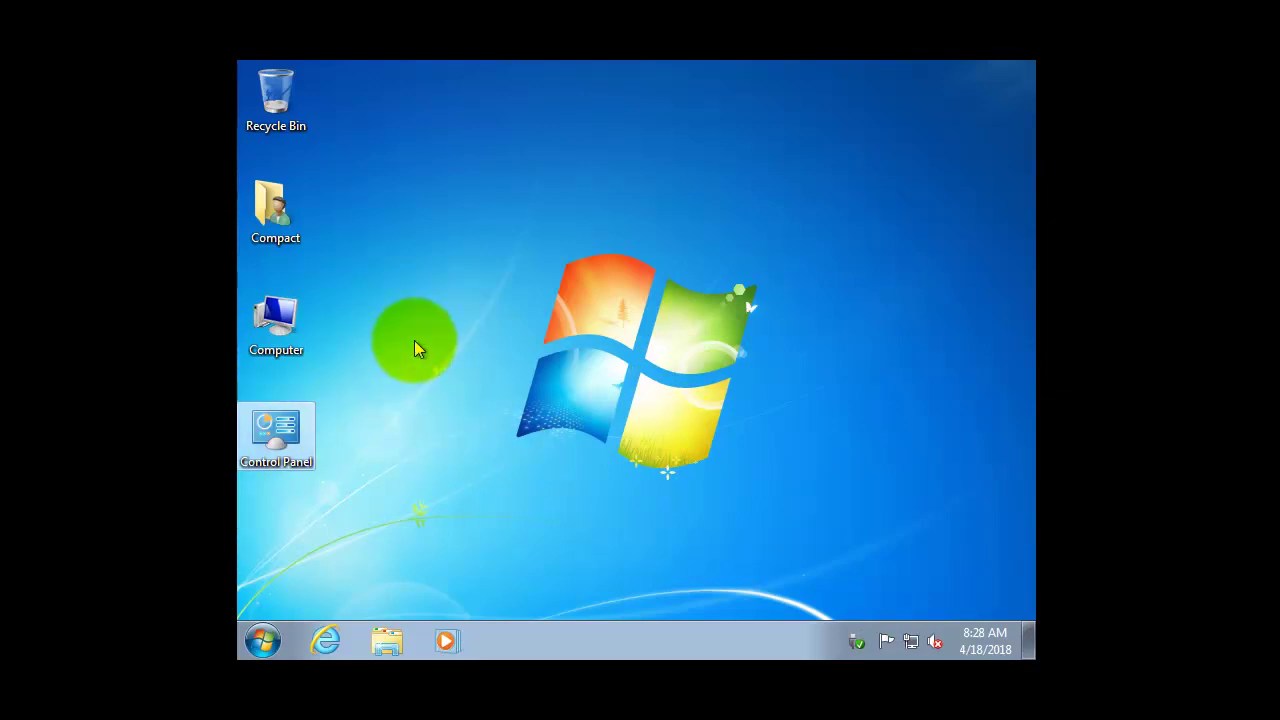
Open Parental Controls for hedy in Control Panel, accepting the logged-in warning with Yes.
{"action": "double_click", "coordinate": [297, 430]}
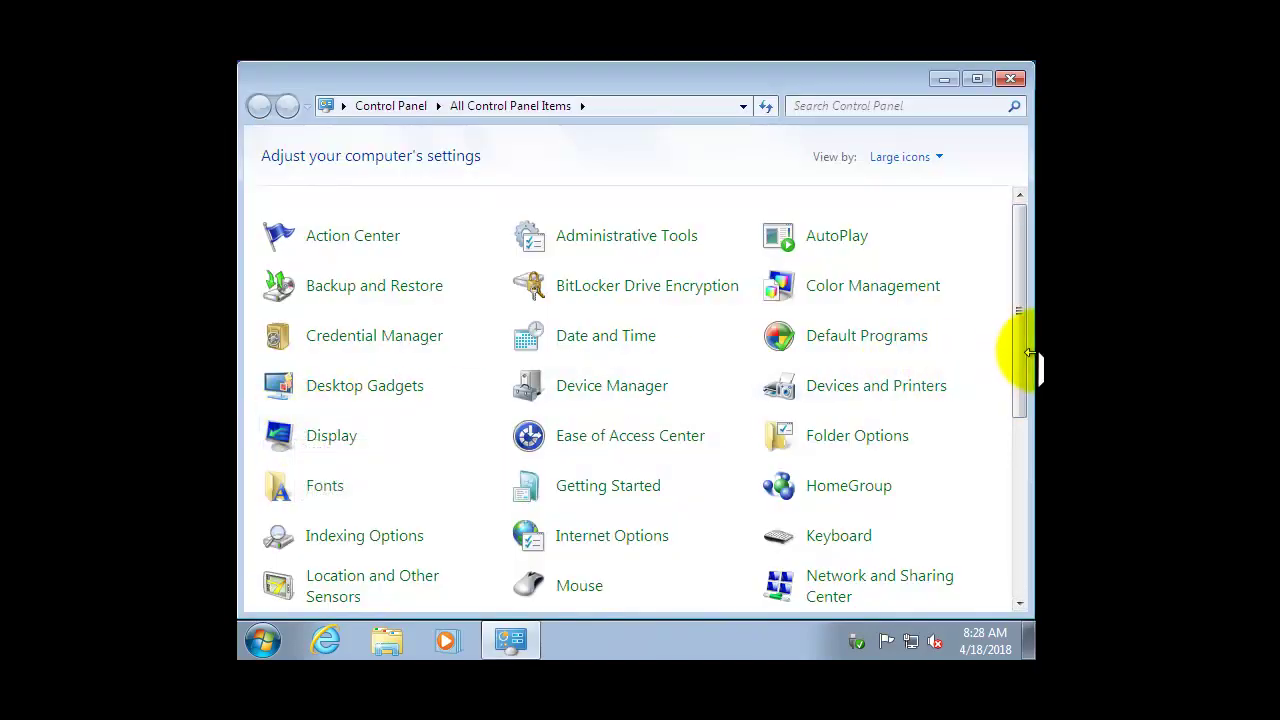
{"action": "left_click_drag", "start_coordinate": [1021, 363], "coordinate": [1021, 422]}
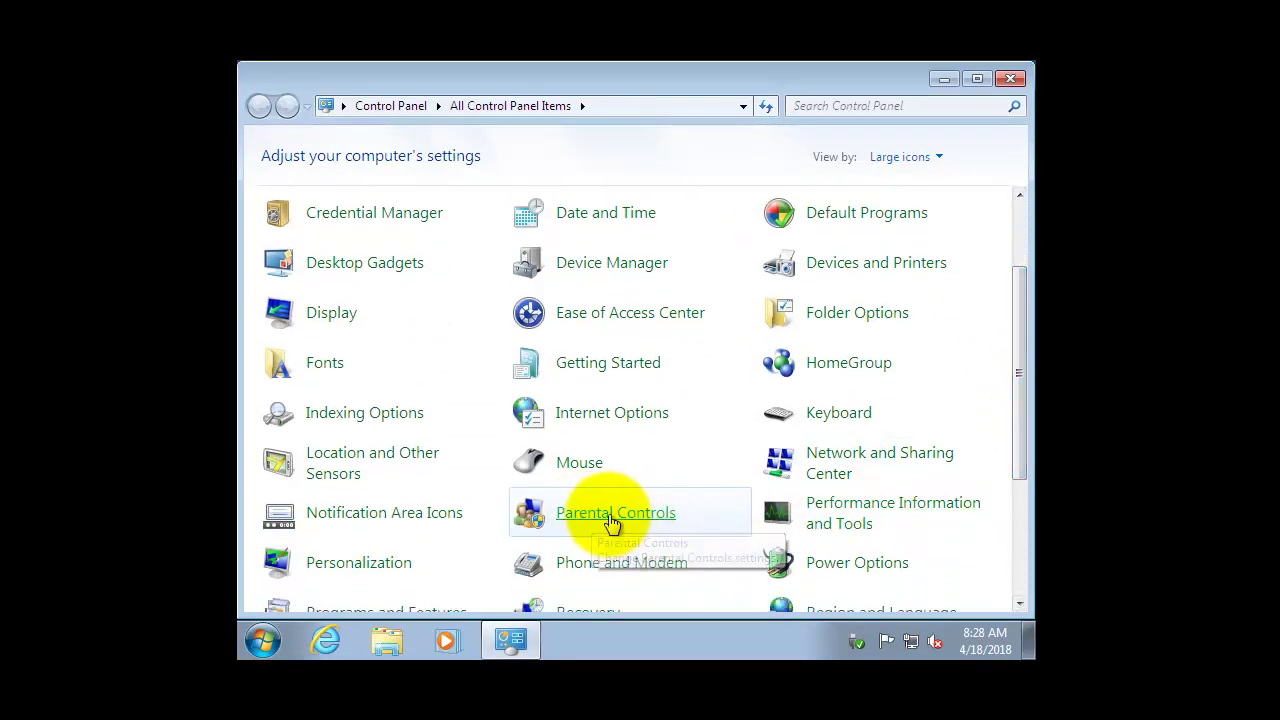
{"action": "left_click", "coordinate": [624, 514]}
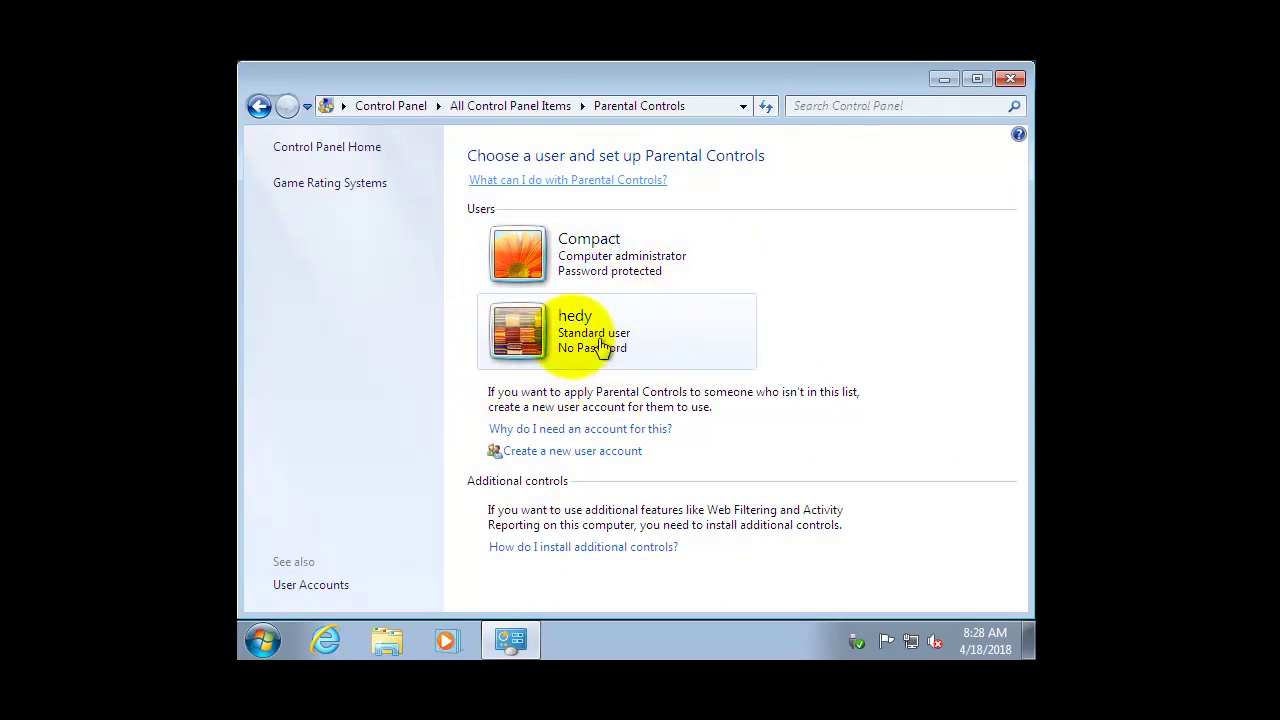
{"action": "left_click", "coordinate": [616, 342]}
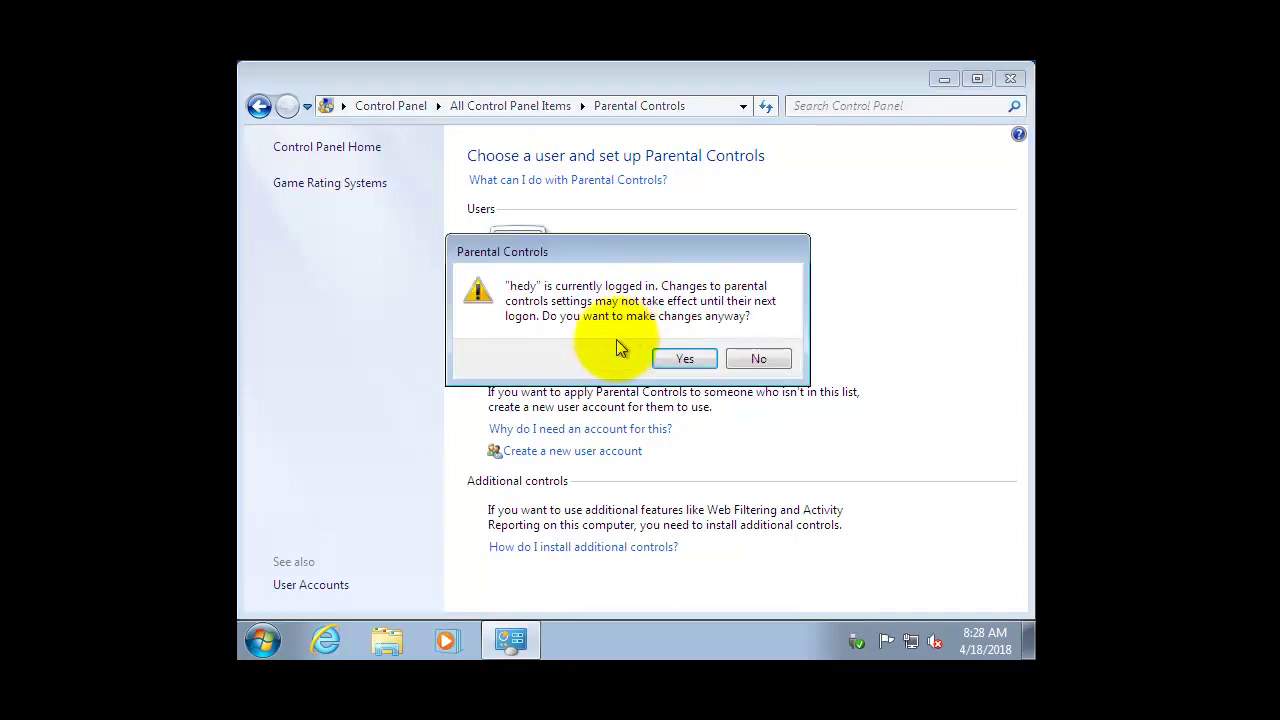
{"action": "left_click", "coordinate": [675, 362]}
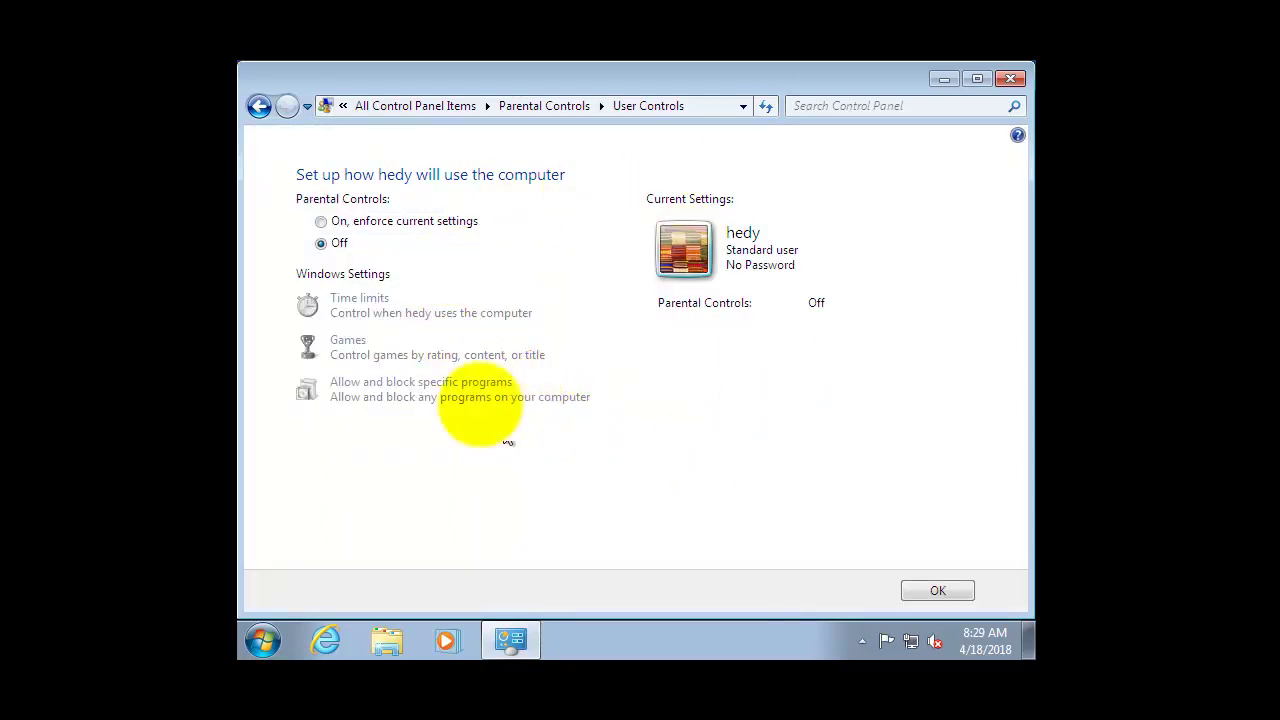
Set hedy's Parental Controls to 'On, enforce current settings' and bring up Time limits.
{"action": "left_click", "coordinate": [392, 224]}
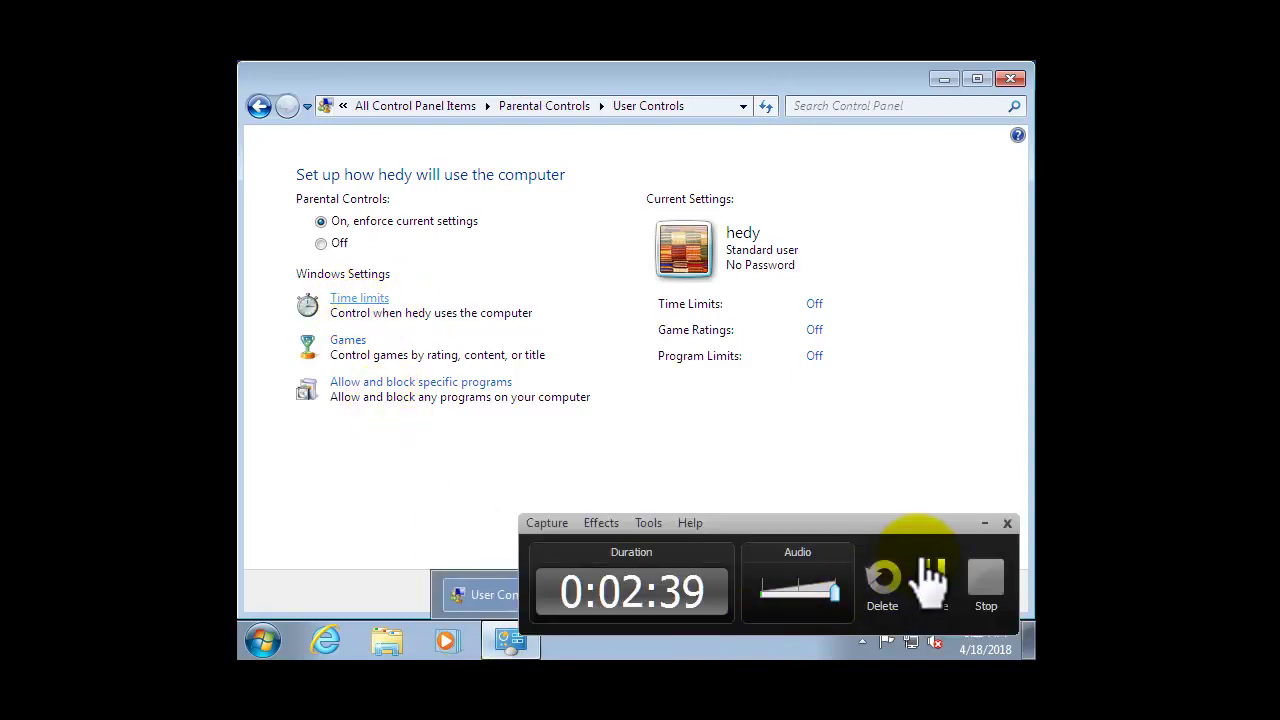
{"action": "left_click", "coordinate": [927, 578]}
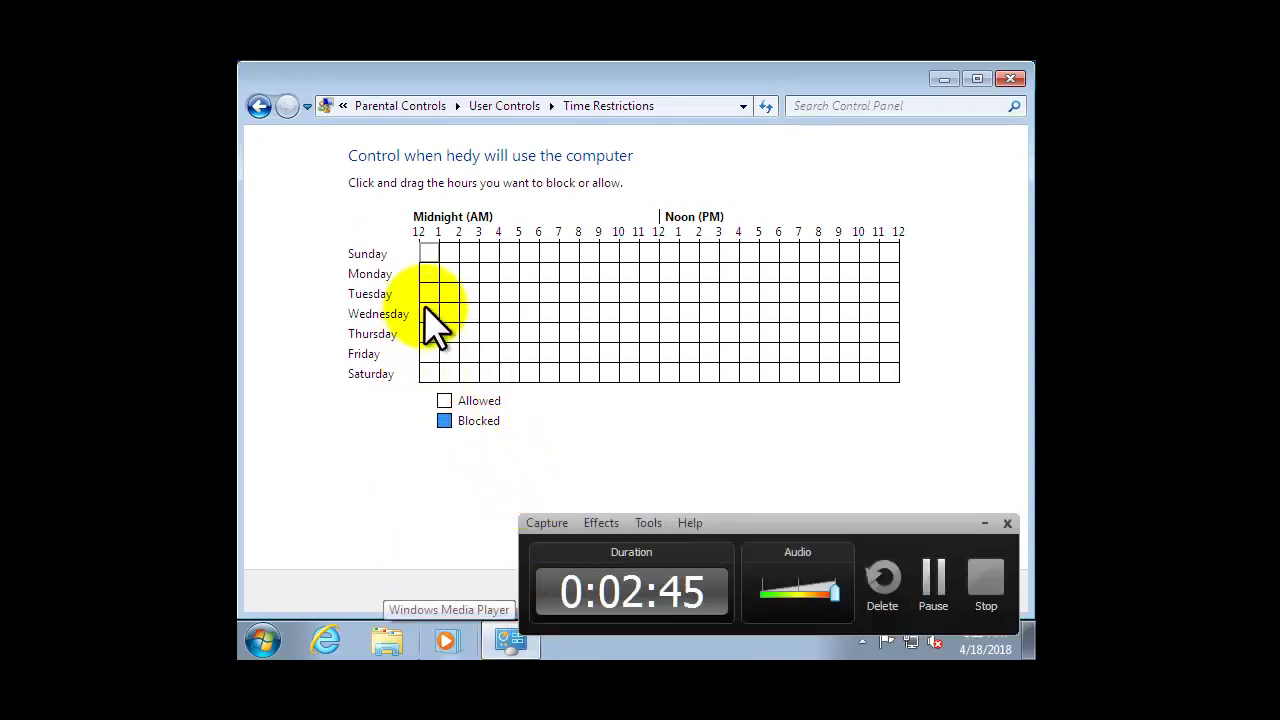
Mark every hour of Wednesday as Blocked in hedy's time grid and save with OK.
{"action": "left_click_drag", "start_coordinate": [428, 313], "coordinate": [578, 315]}
{"action": "left_click_drag", "start_coordinate": [700, 318], "coordinate": [898, 316]}
{"action": "left_click", "coordinate": [570, 315]}
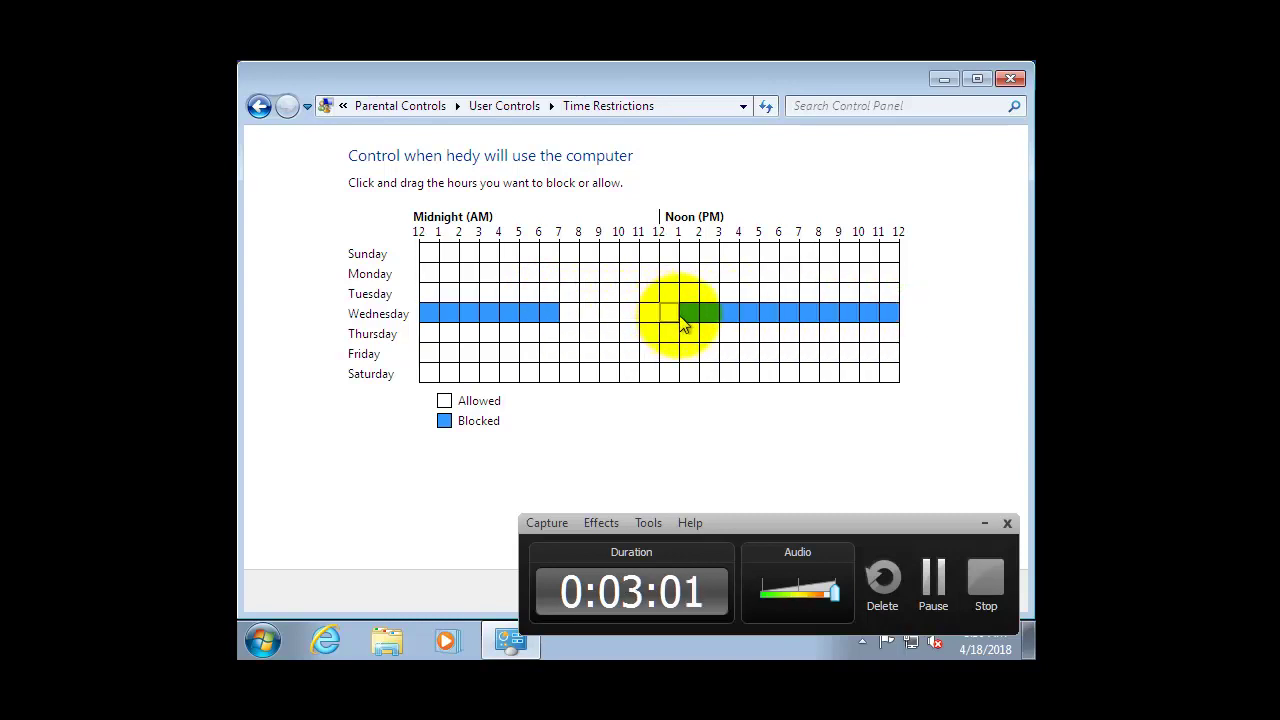
{"action": "left_click_drag", "start_coordinate": [683, 322], "coordinate": [428, 306]}
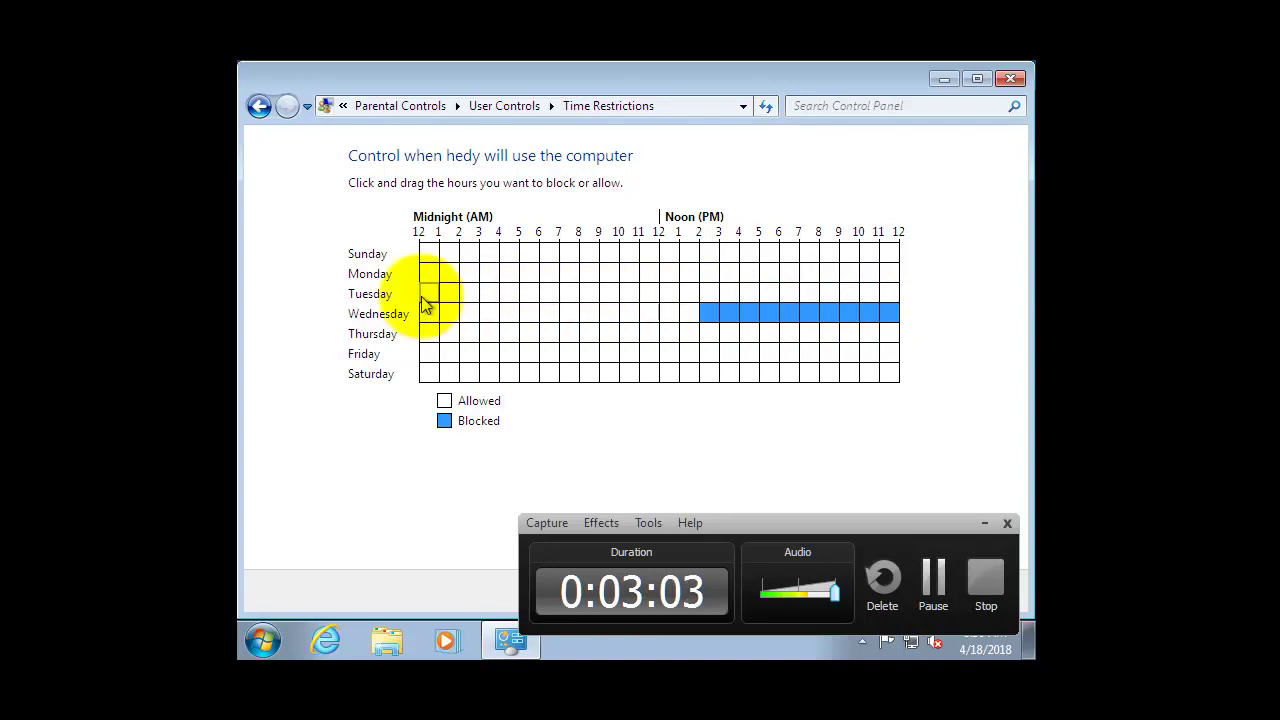
{"action": "left_click_drag", "start_coordinate": [440, 254], "coordinate": [1006, 391]}
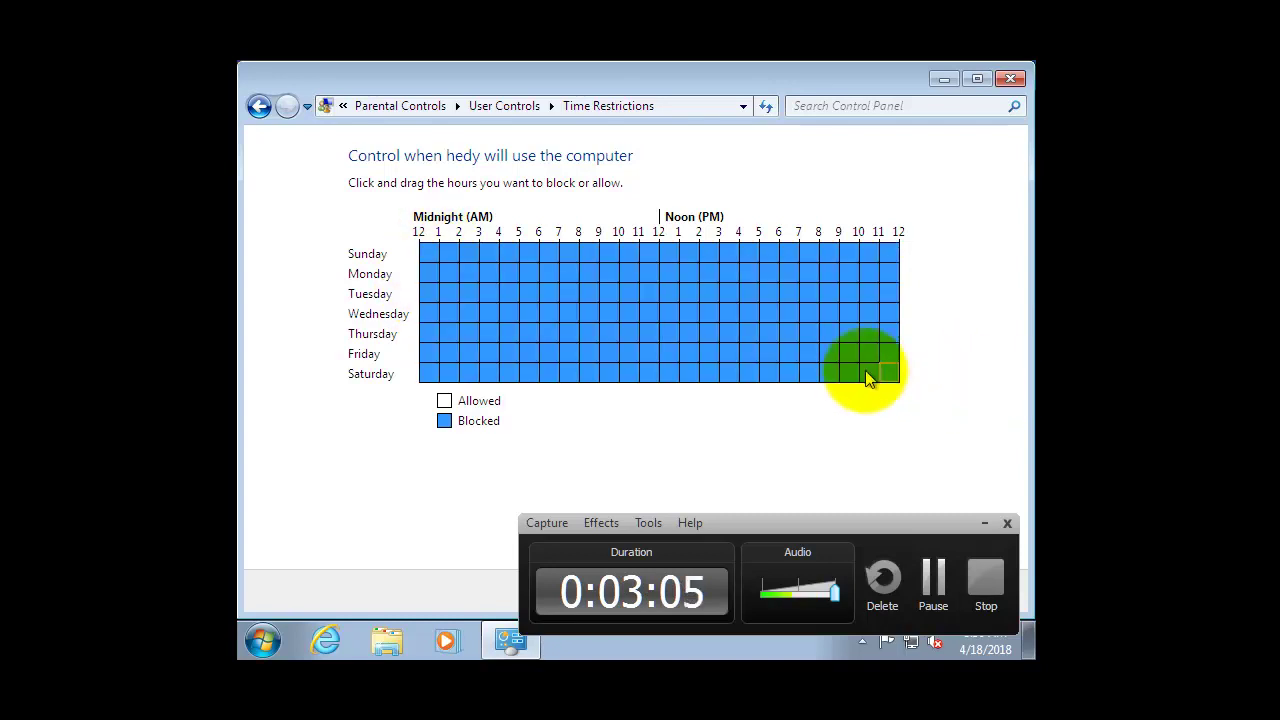
{"action": "left_click_drag", "start_coordinate": [858, 372], "coordinate": [923, 397]}
{"action": "left_click_drag", "start_coordinate": [433, 251], "coordinate": [986, 471]}
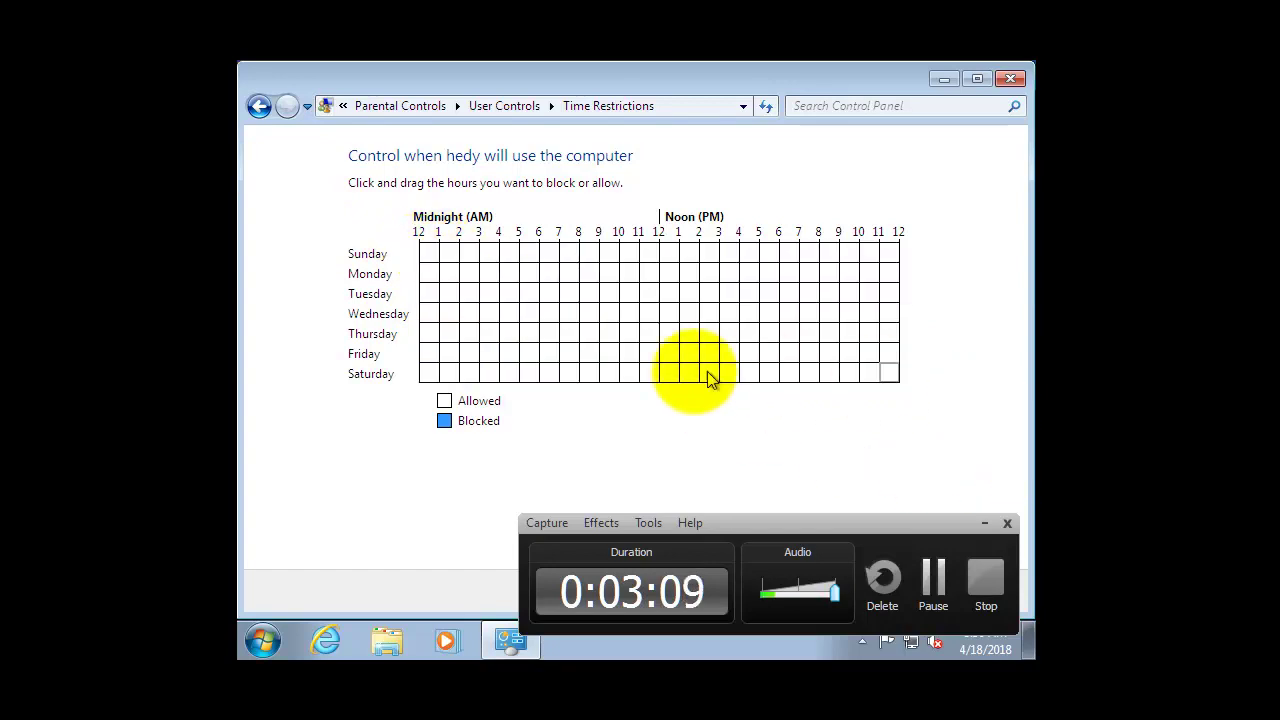
{"action": "left_click_drag", "start_coordinate": [426, 314], "coordinate": [892, 308]}
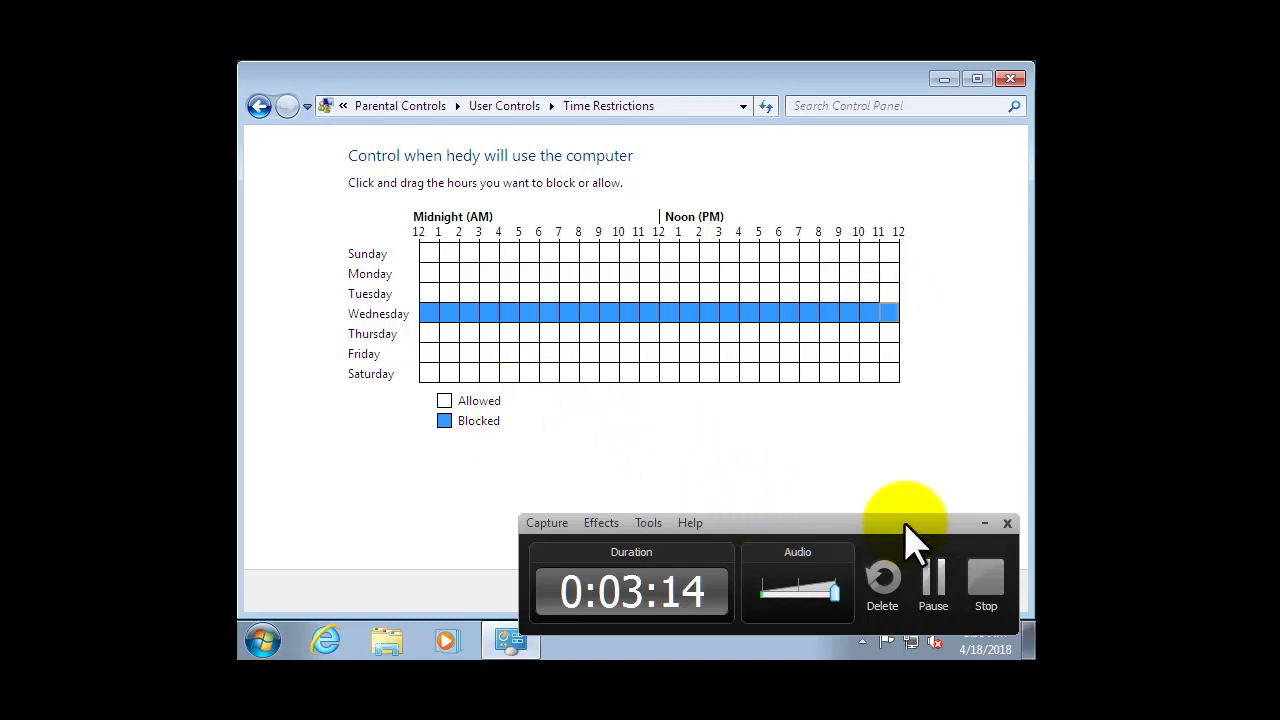
{"action": "left_click", "coordinate": [984, 524]}
{"action": "left_click", "coordinate": [805, 591]}
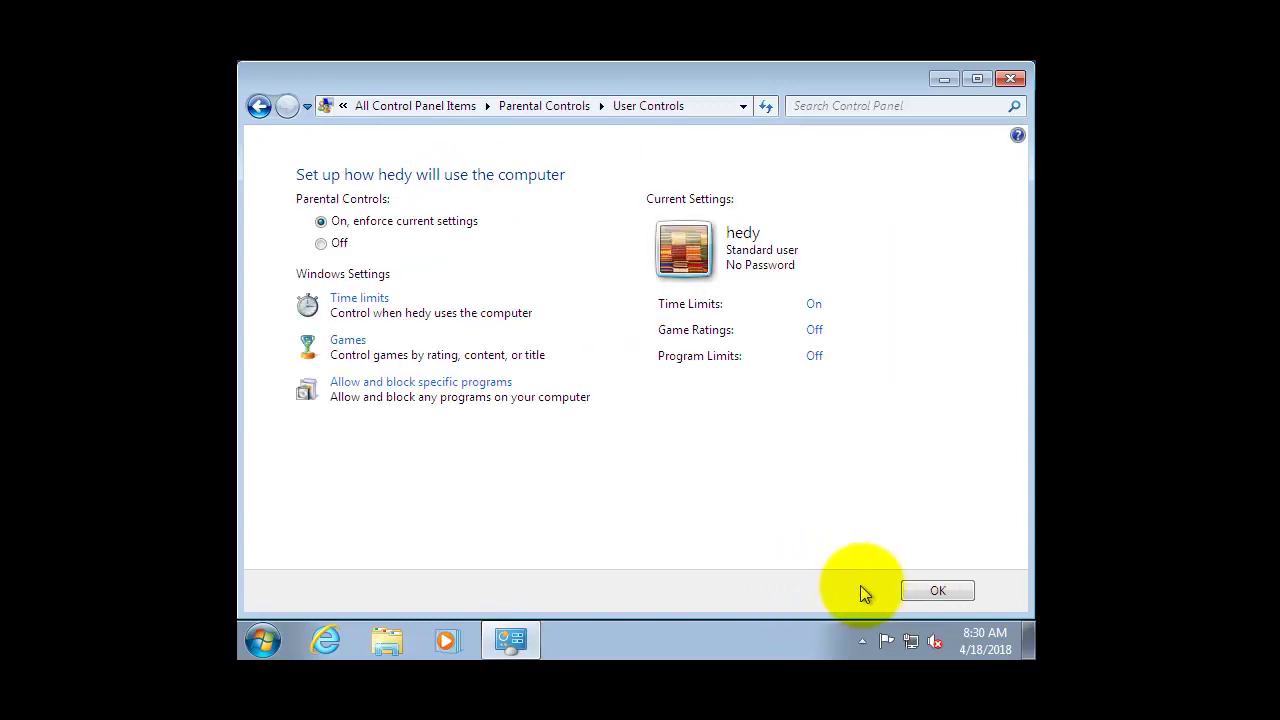
Apply hedy's settings, minimize Control Panel, and switch user to the logon screen.
{"action": "left_click", "coordinate": [938, 592]}
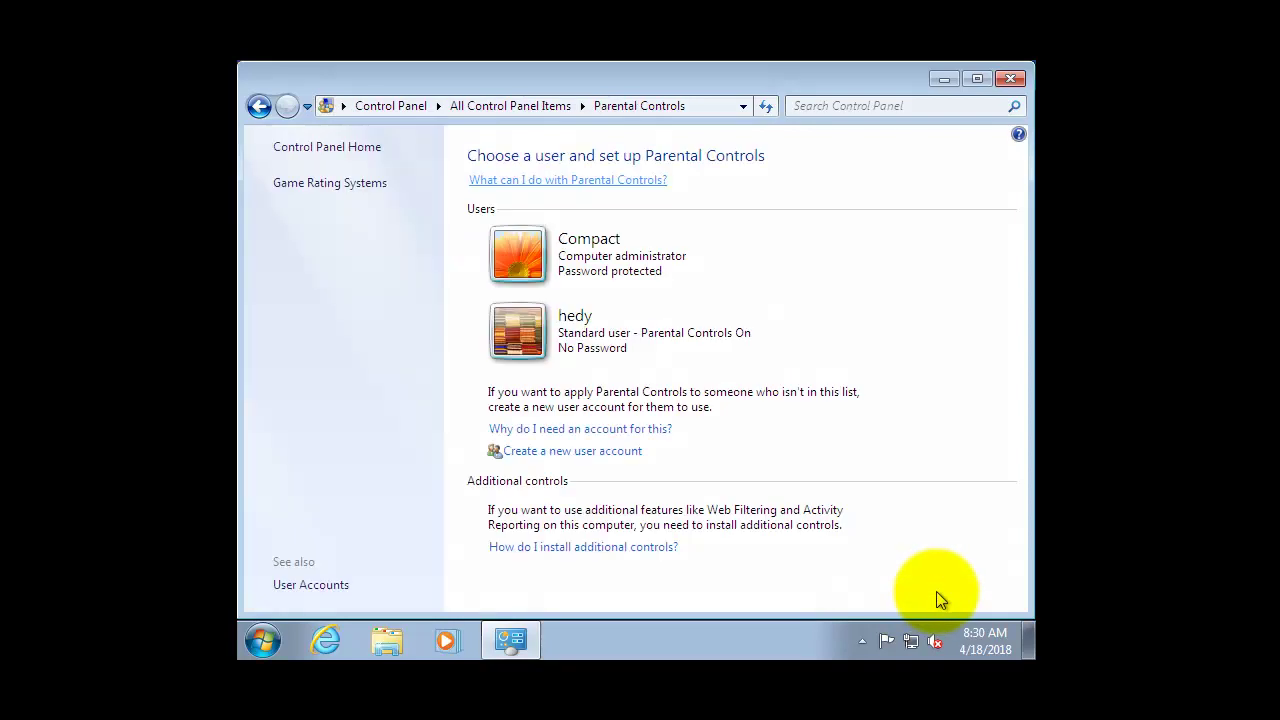
{"action": "left_click", "coordinate": [945, 80]}
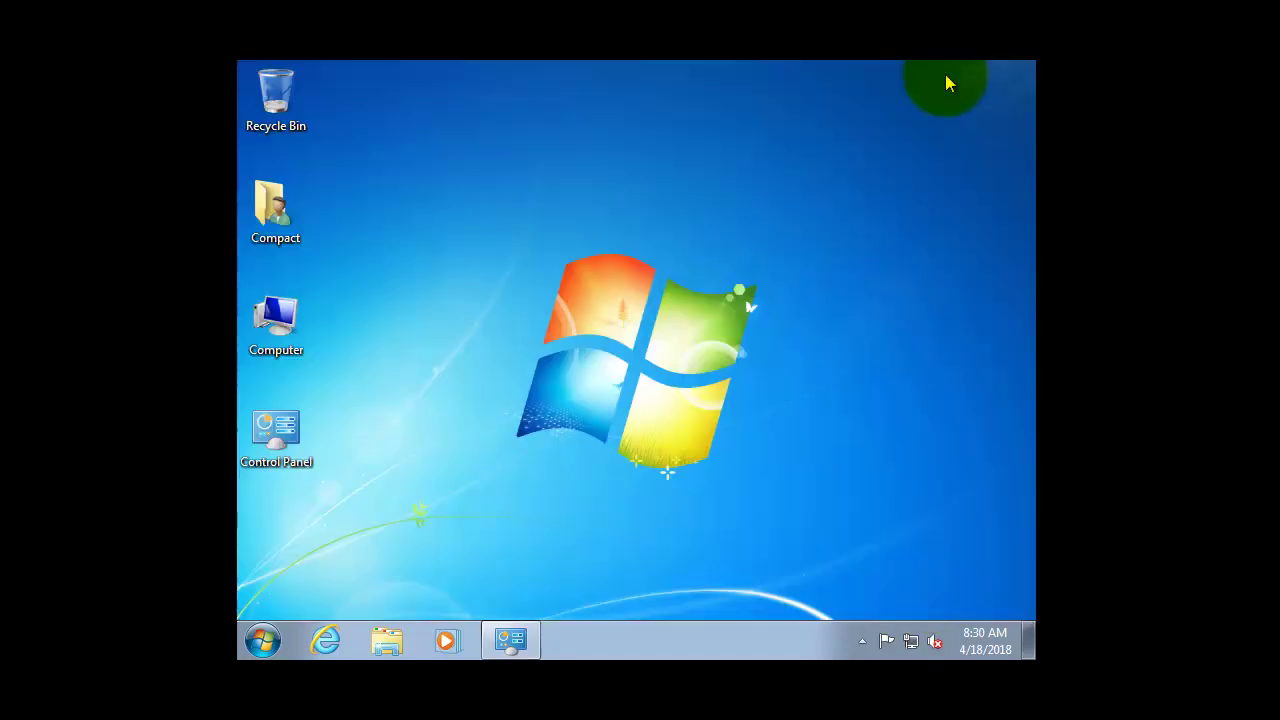
{"action": "left_click", "coordinate": [263, 640]}
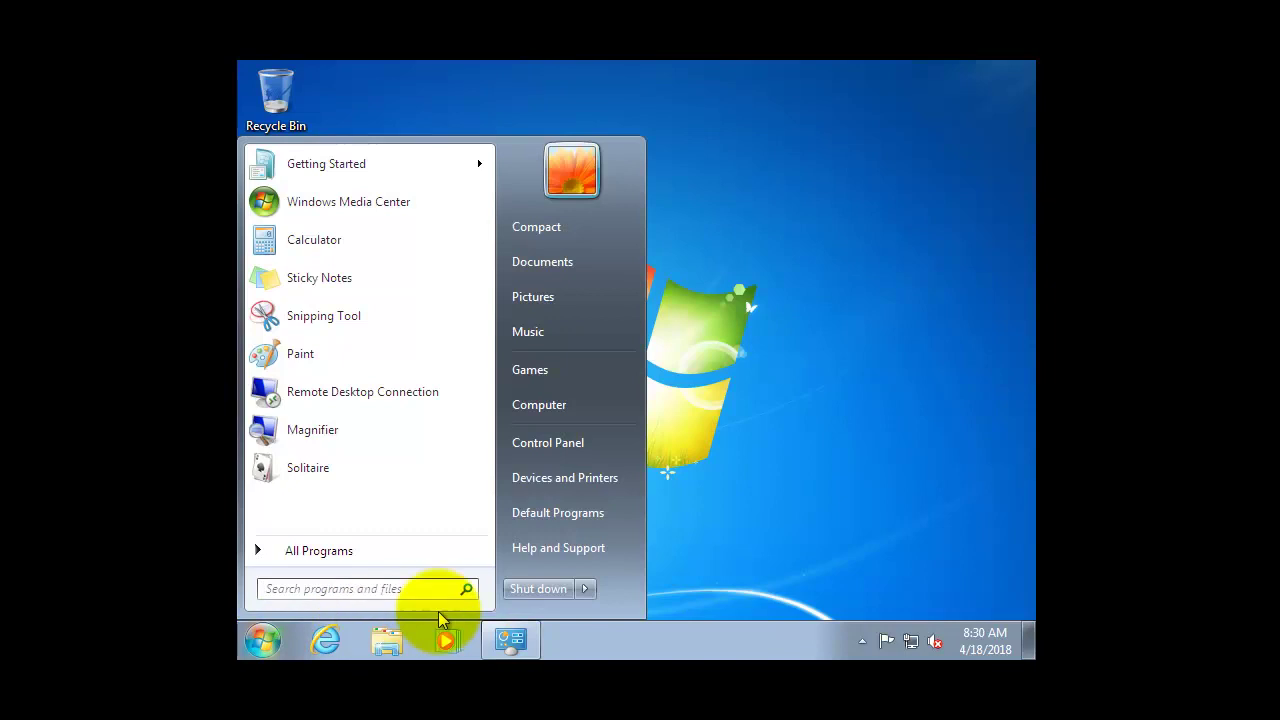
{"action": "left_click", "coordinate": [585, 589]}
{"action": "left_click", "coordinate": [655, 476]}
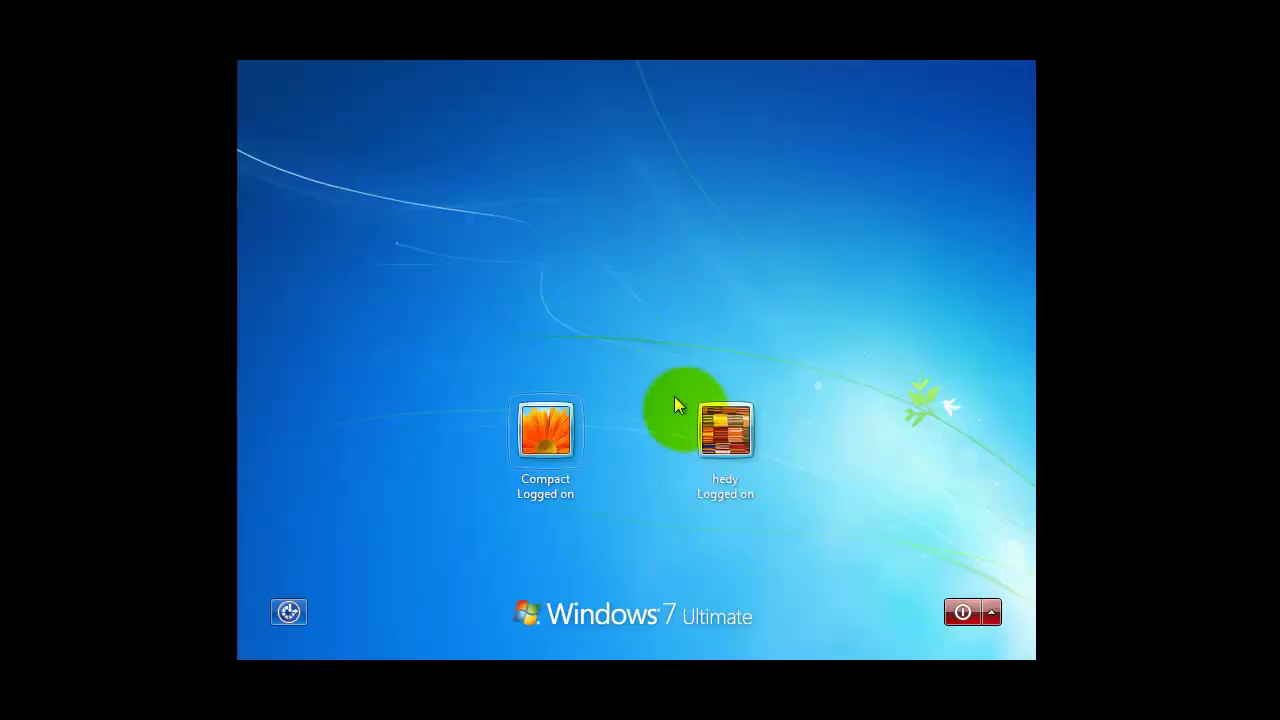
Try logging on as hedy twice, confirming time restrictions refuse the logon.
{"action": "left_click", "coordinate": [715, 430]}
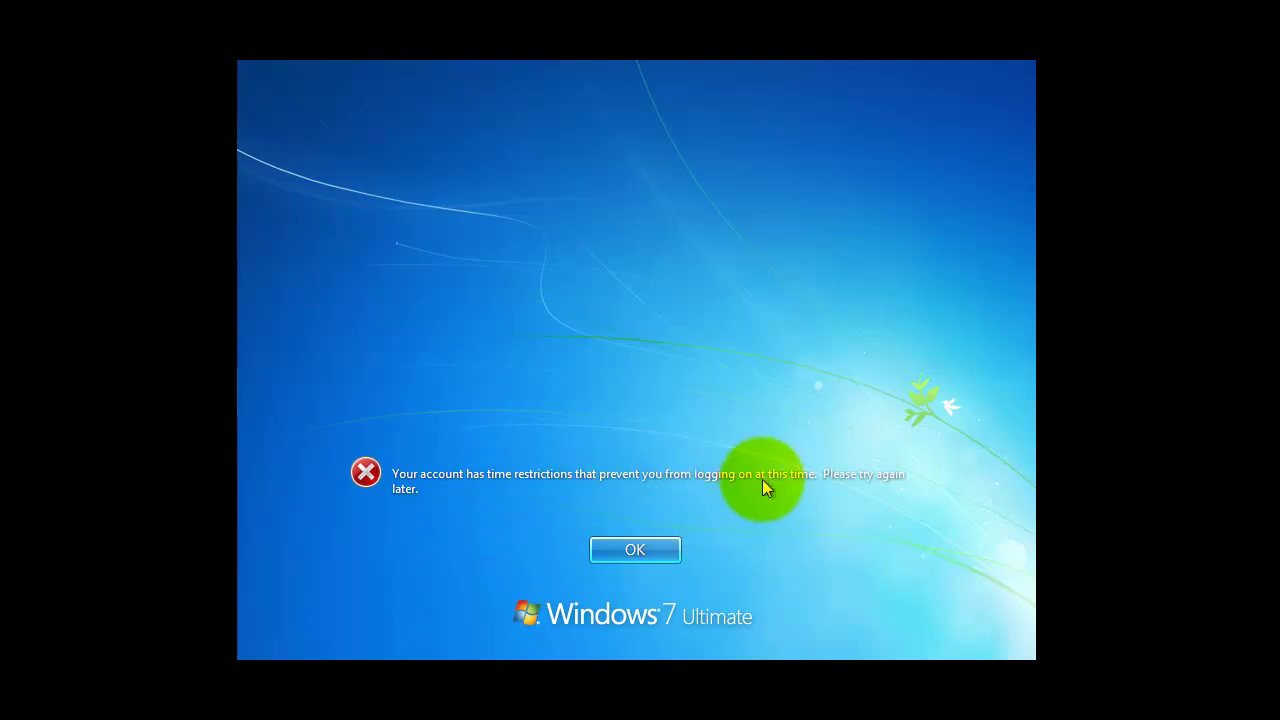
{"action": "left_click", "coordinate": [639, 556]}
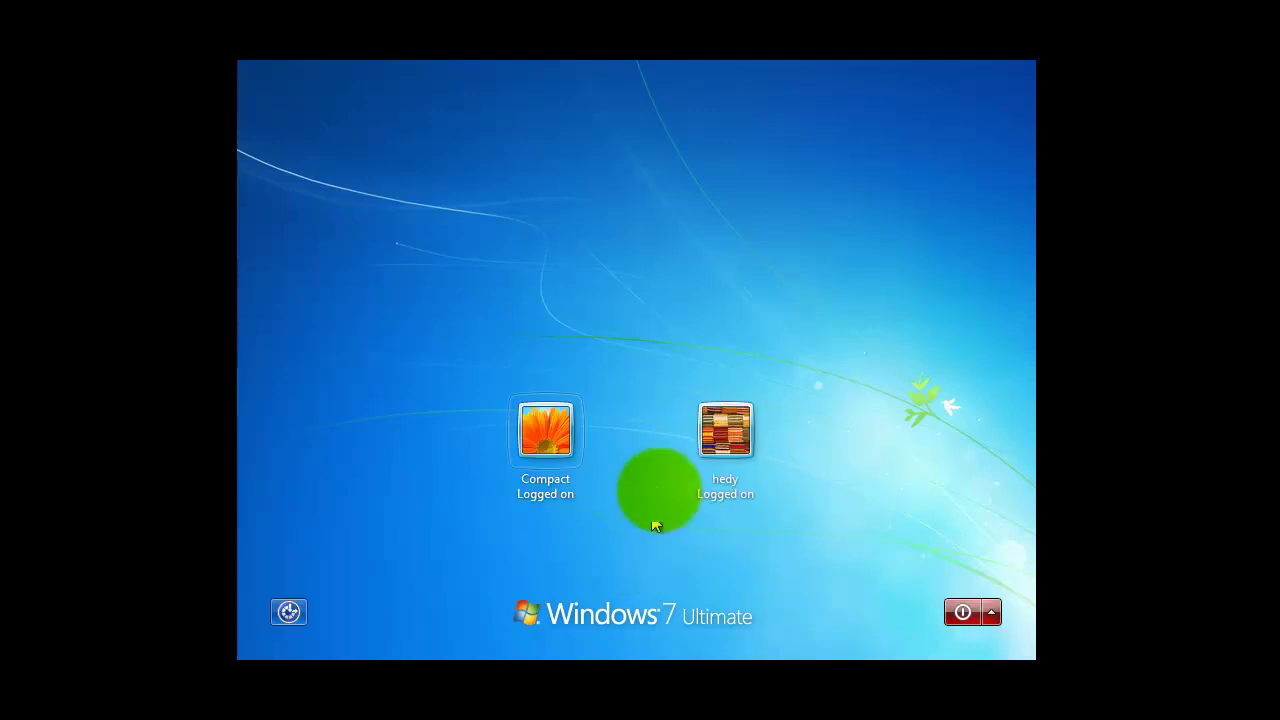
{"action": "left_click", "coordinate": [700, 440]}
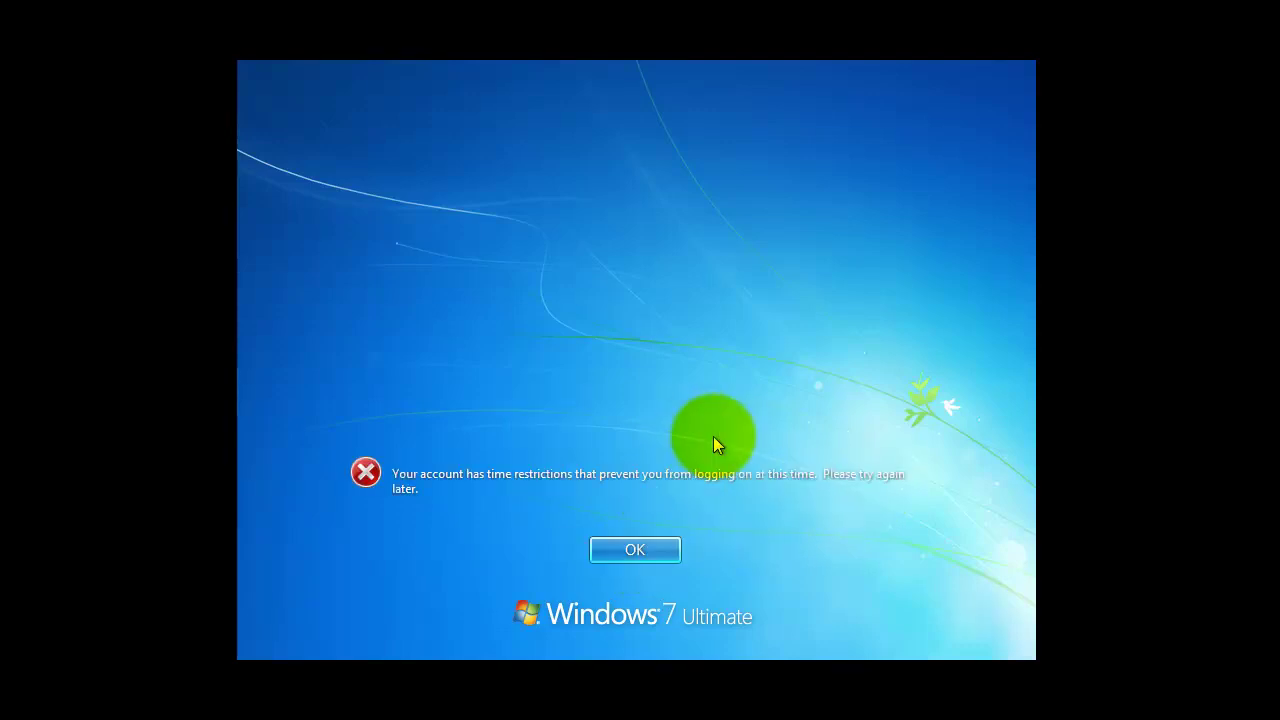
{"action": "left_click", "coordinate": [630, 553]}
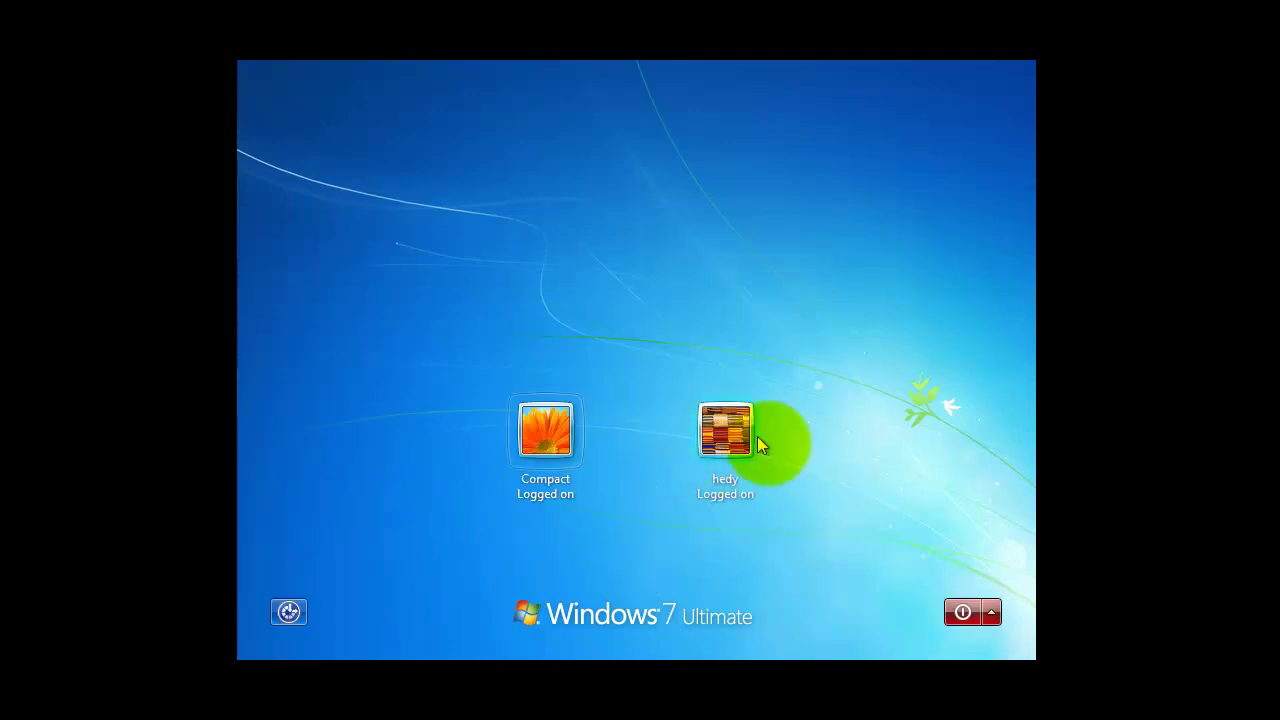
Sign back in as Compact with its password and restore the Parental Controls window.
{"action": "left_click", "coordinate": [551, 430]}
{"action": "type", "text": "•••"}
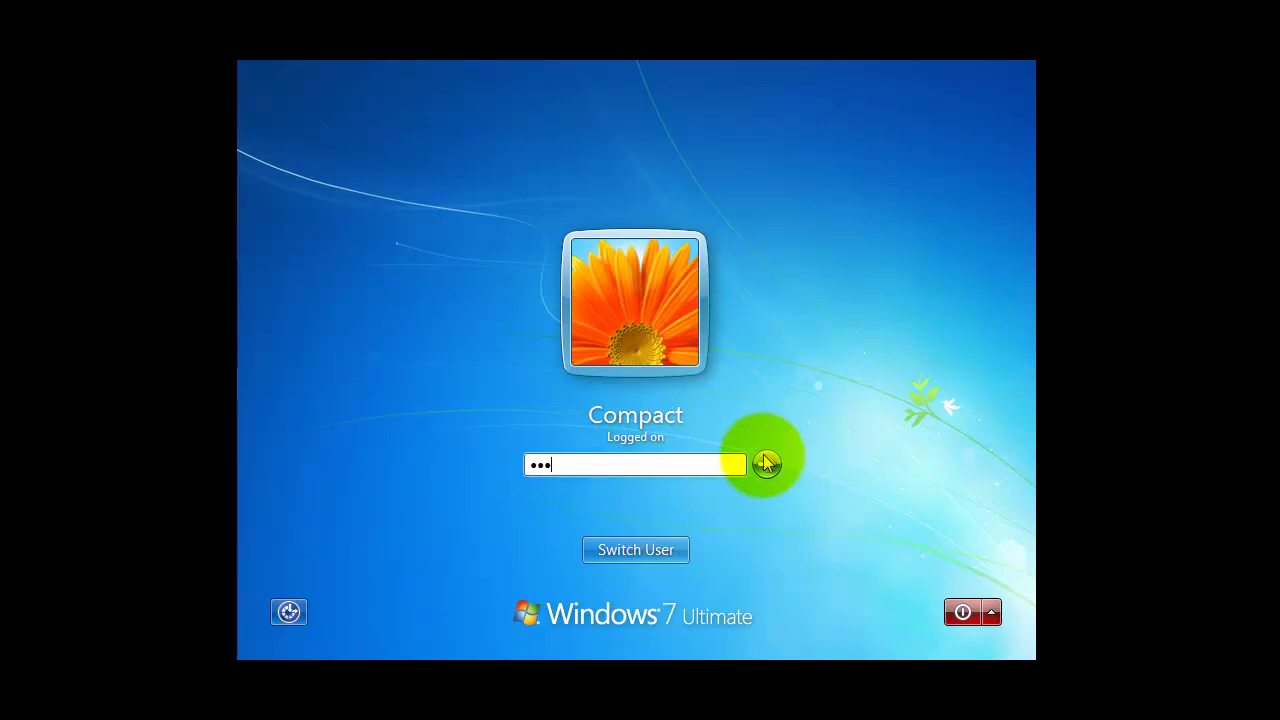
{"action": "left_click", "coordinate": [764, 467]}
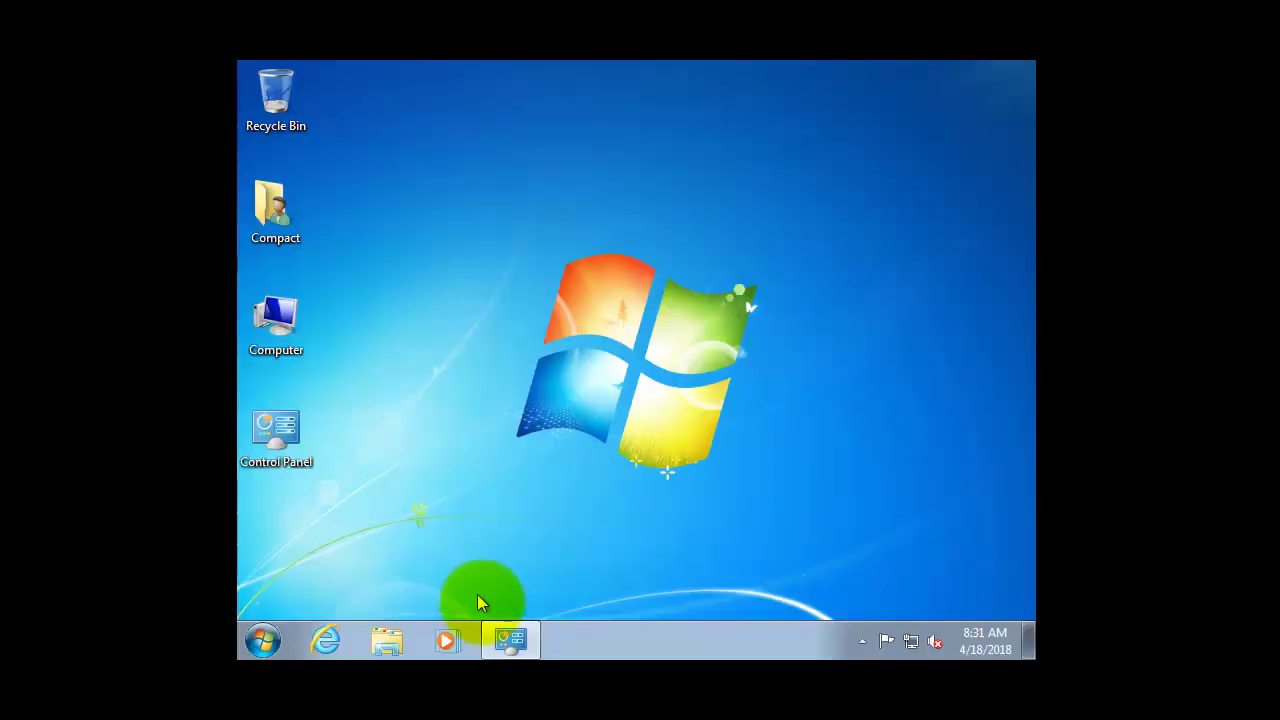
{"action": "left_click", "coordinate": [510, 640]}
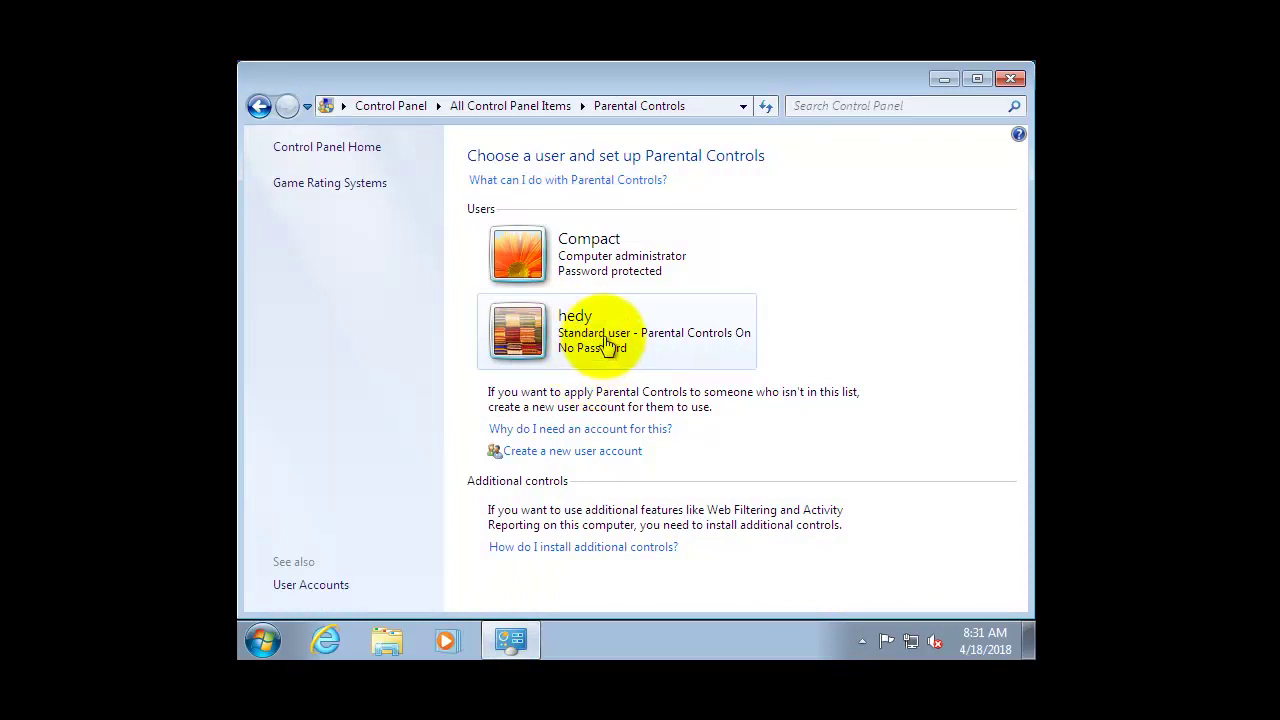
Open hedy's Time limits grid, accepting the logged-in warning.
{"action": "left_click", "coordinate": [605, 340]}
{"action": "left_click", "coordinate": [683, 355]}
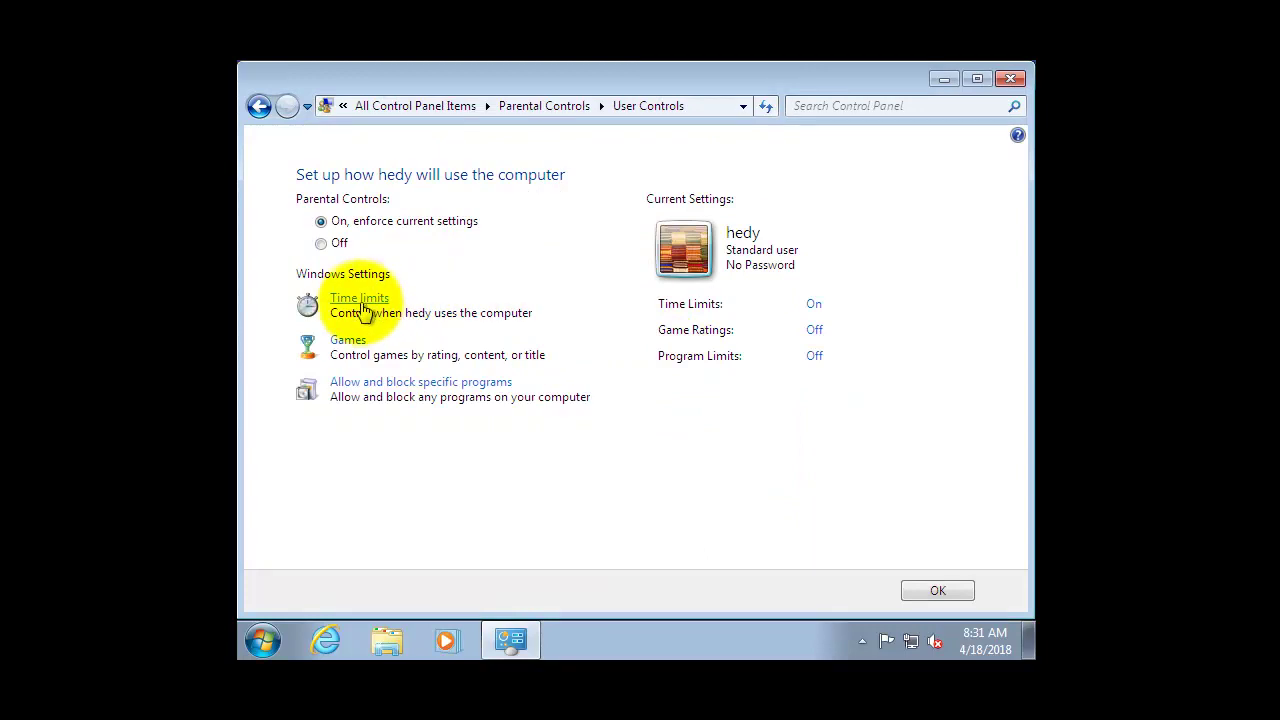
{"action": "left_click", "coordinate": [363, 308]}
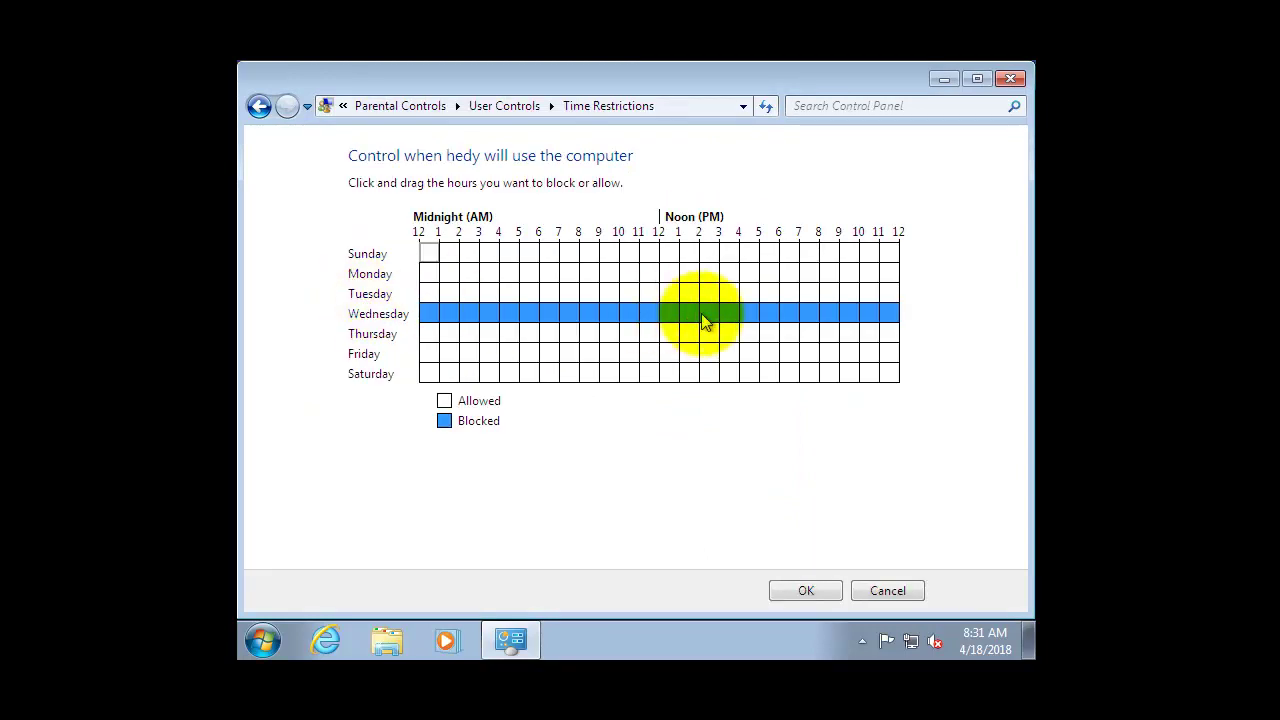
Set all of Wednesday's blocked hours back to Allowed and save with OK.
{"action": "left_click_drag", "start_coordinate": [714, 314], "coordinate": [784, 314]}
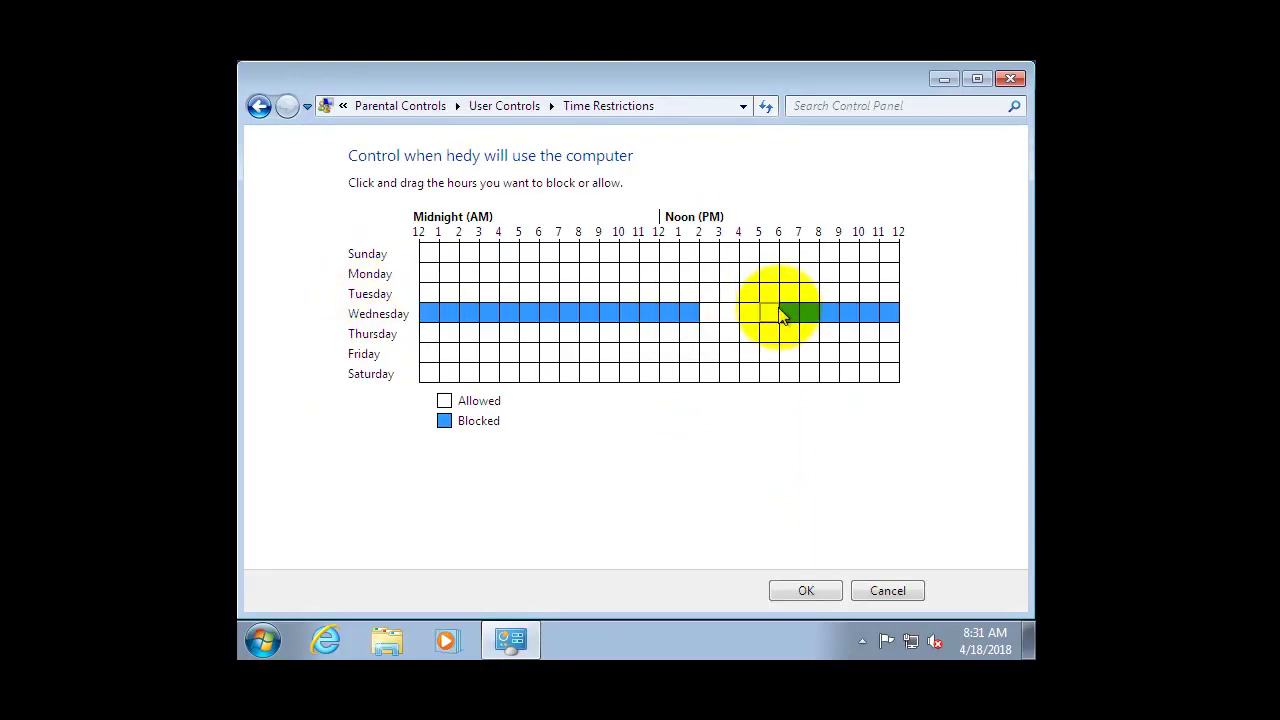
{"action": "left_click_drag", "start_coordinate": [889, 313], "coordinate": [711, 316]}
{"action": "mouse_move", "coordinate": [598, 298]}
{"action": "left_mouse_down"}
{"action": "mouse_move", "coordinate": [466, 331]}
{"action": "mouse_move", "coordinate": [429, 309]}
{"action": "mouse_move", "coordinate": [549, 306]}
{"action": "mouse_move", "coordinate": [718, 330]}
{"action": "left_mouse_up"}
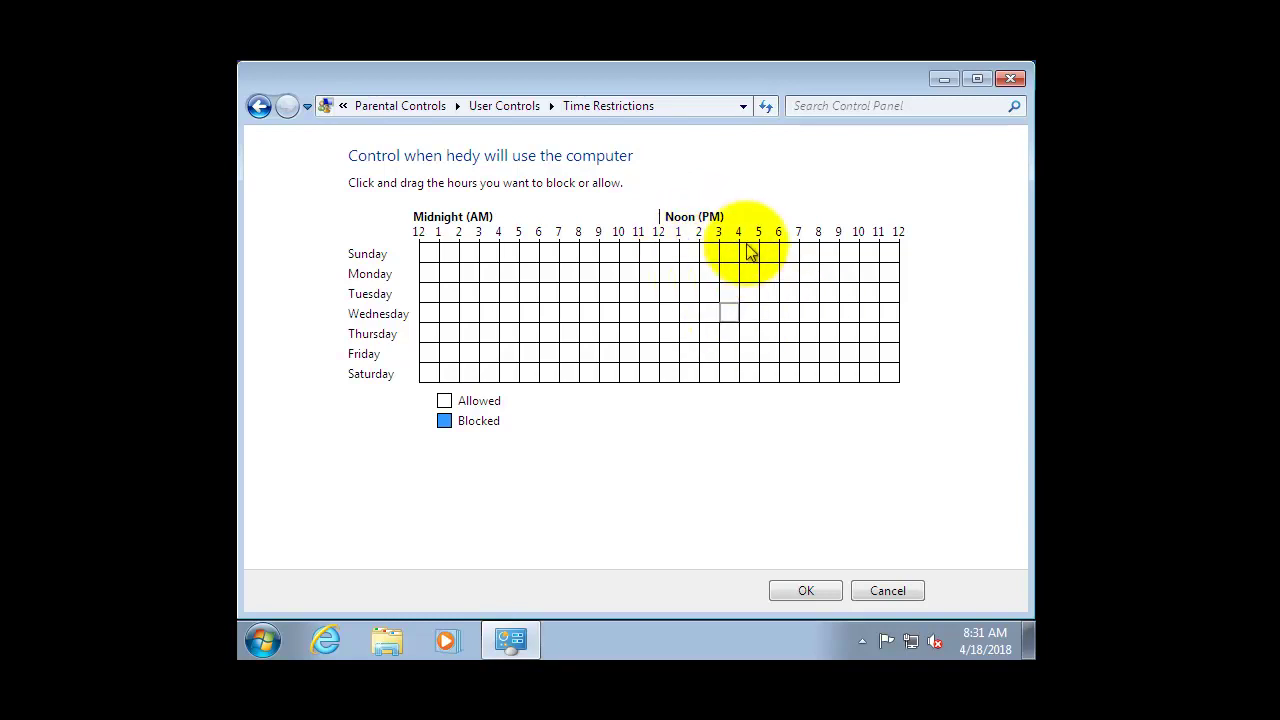
{"action": "left_click_drag", "start_coordinate": [731, 316], "coordinate": [791, 312]}
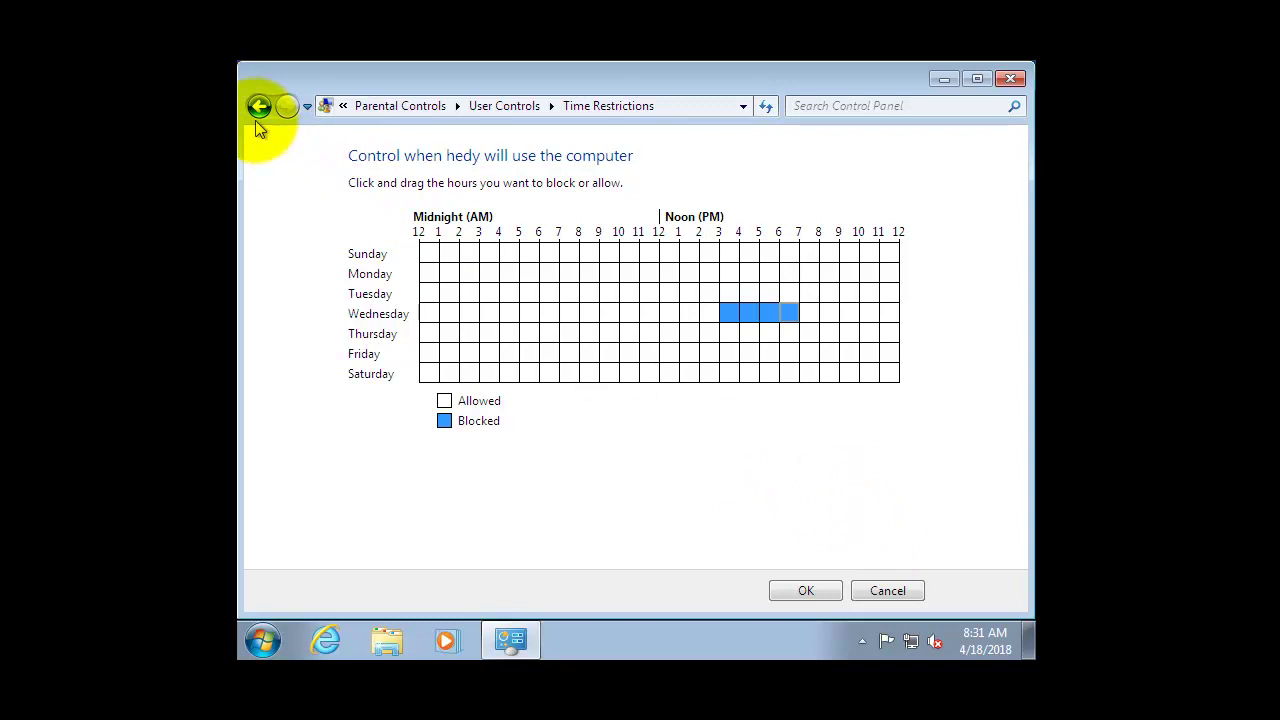
{"action": "left_click", "coordinate": [704, 314]}
{"action": "left_click_drag", "start_coordinate": [704, 314], "coordinate": [786, 330]}
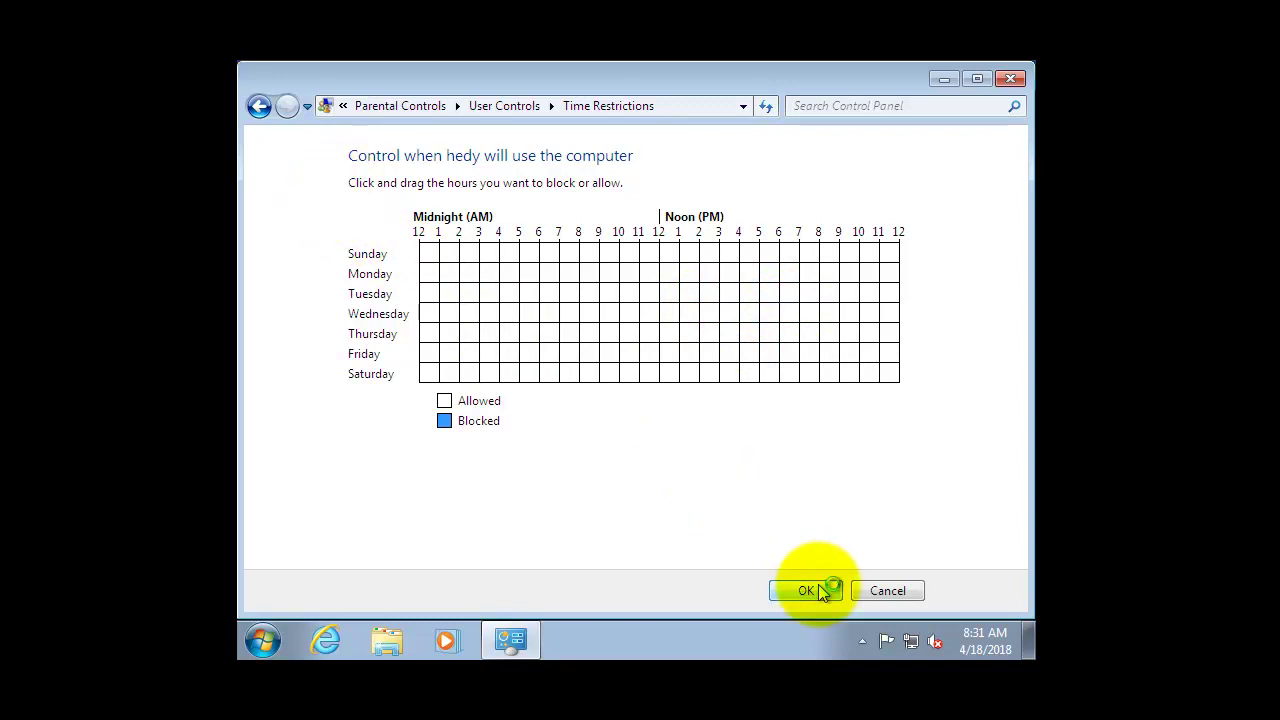
{"action": "left_click", "coordinate": [806, 591]}
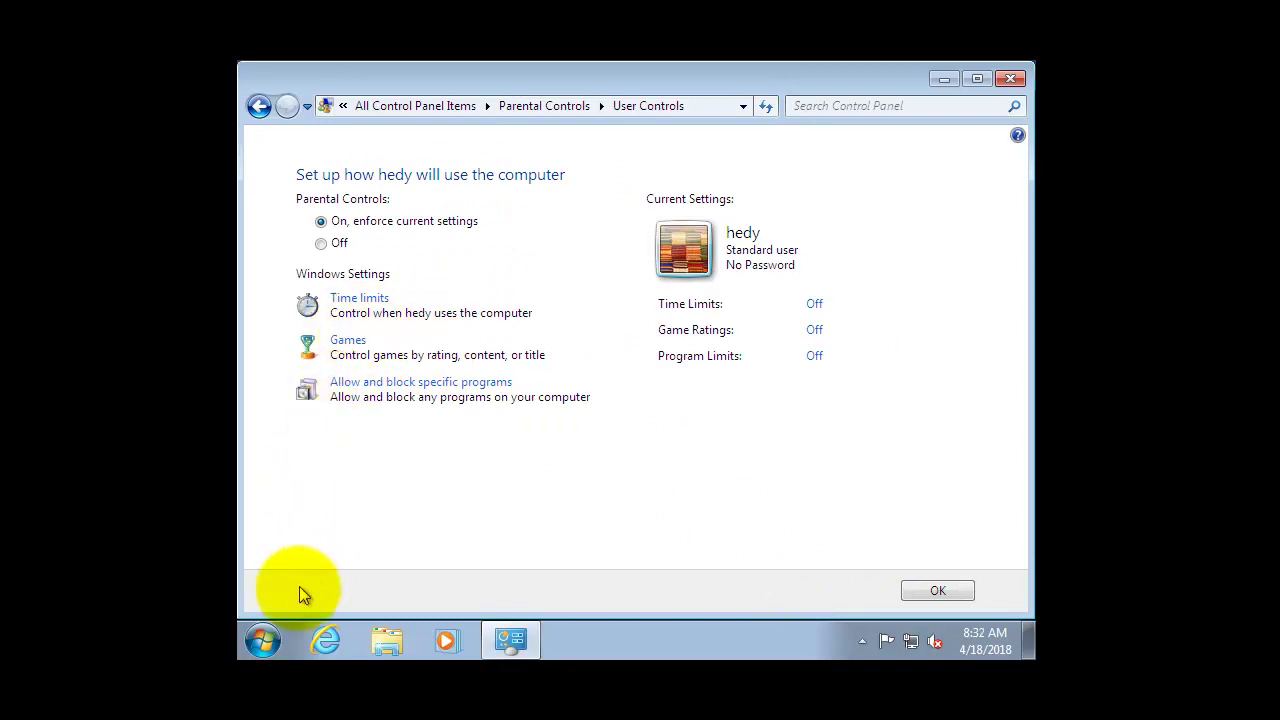
Open Games from the Start menu, skip the setup prompt and accept the default update options.
{"action": "left_click", "coordinate": [263, 638]}
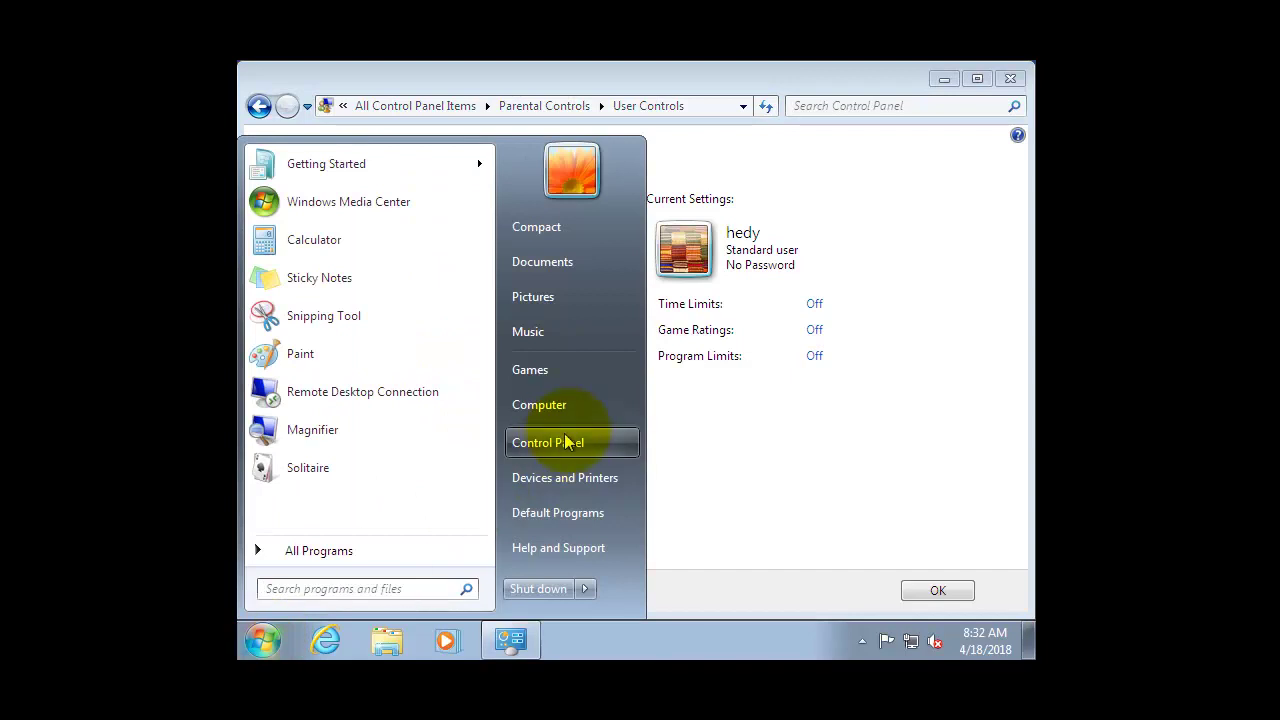
{"action": "left_click", "coordinate": [552, 374]}
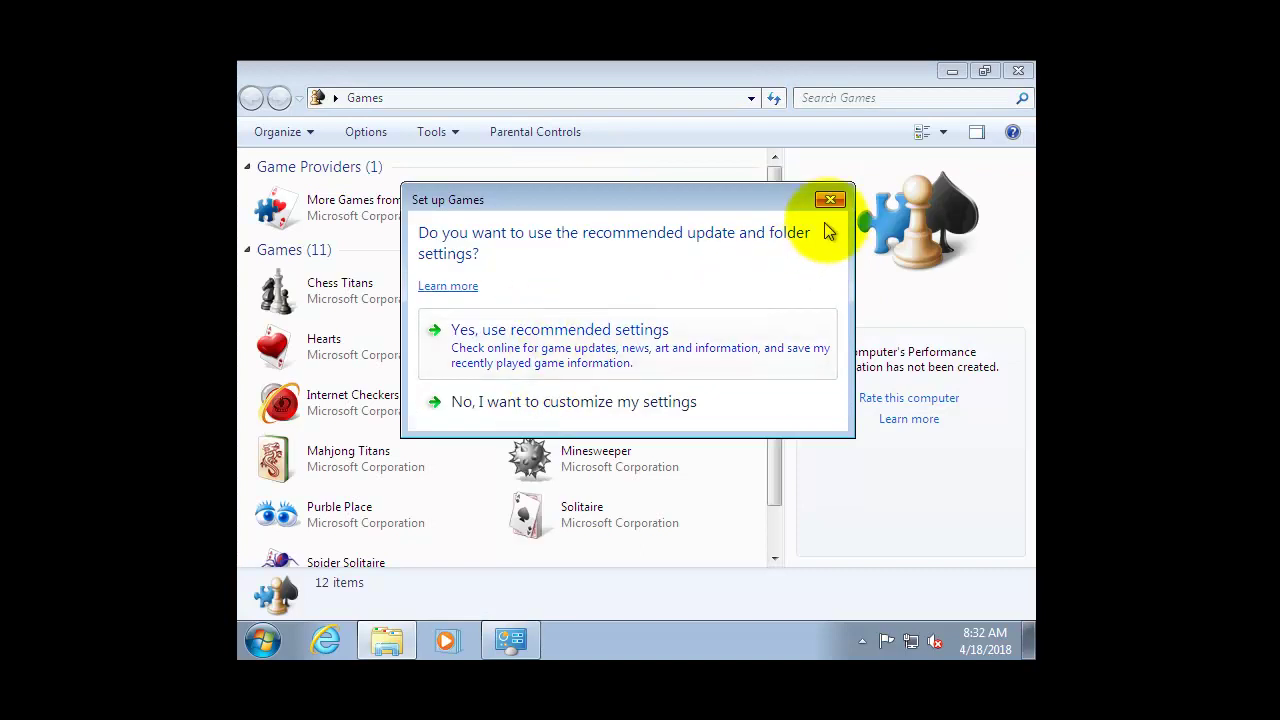
{"action": "left_click", "coordinate": [838, 198]}
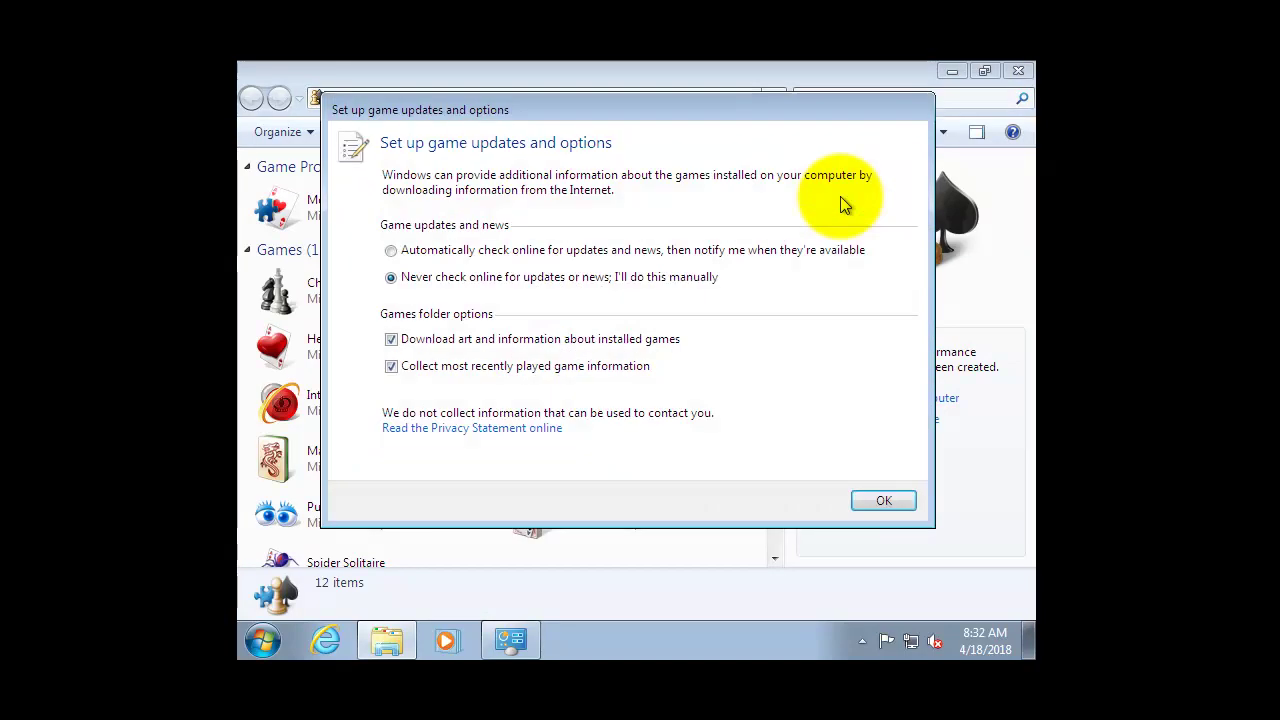
{"action": "left_click", "coordinate": [878, 500]}
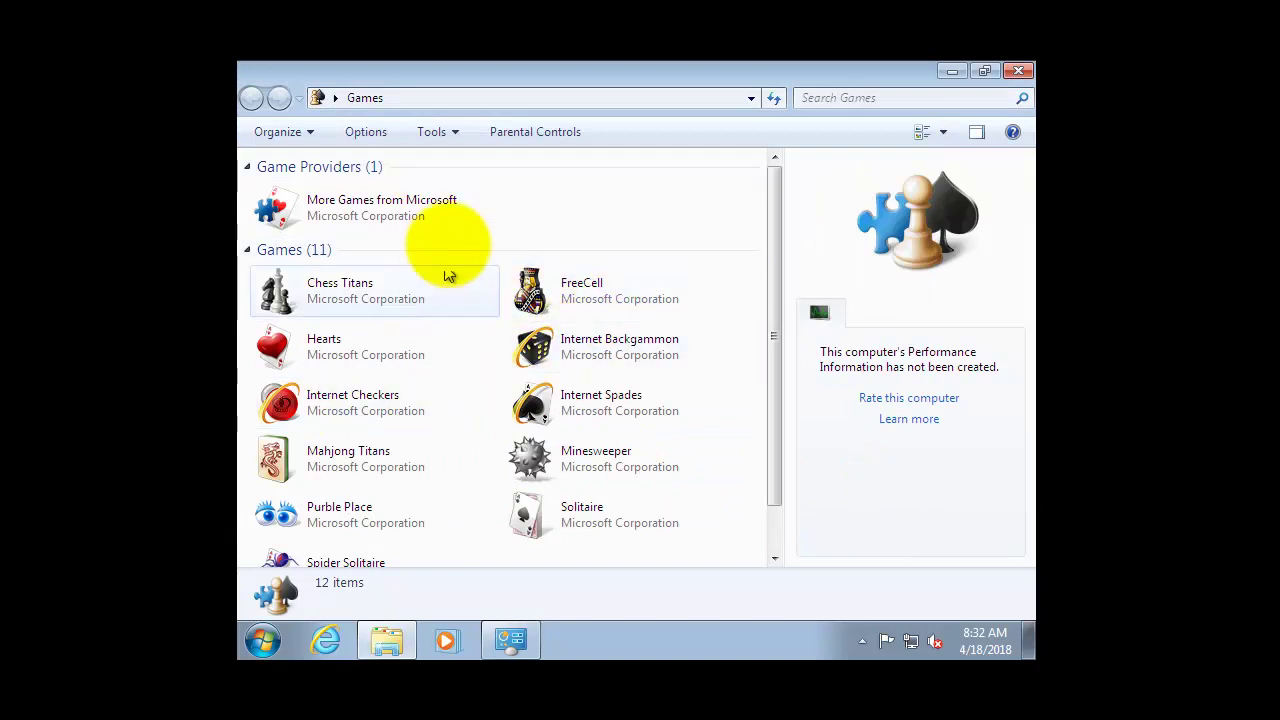
Close the Games window and hedy's Parental Controls window.
{"action": "scroll", "coordinate": [440, 311], "scroll_direction": "down", "scroll_amount": 1}
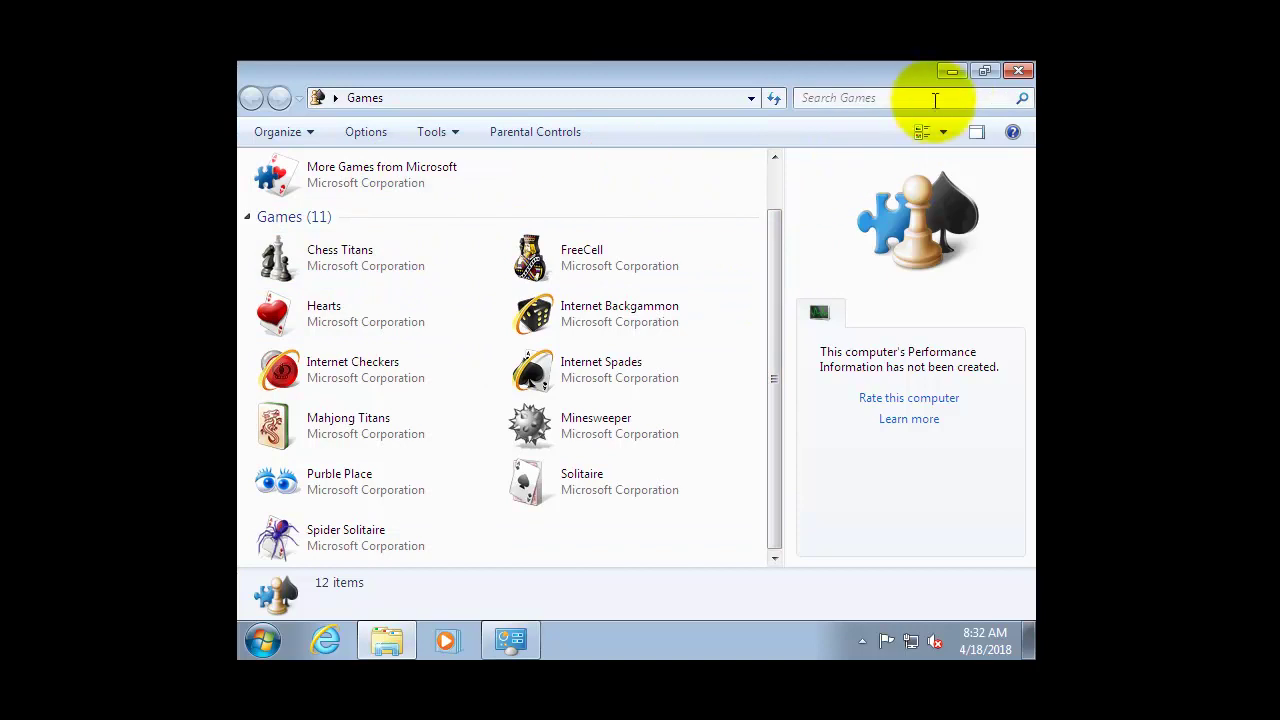
{"action": "left_click", "coordinate": [1018, 70]}
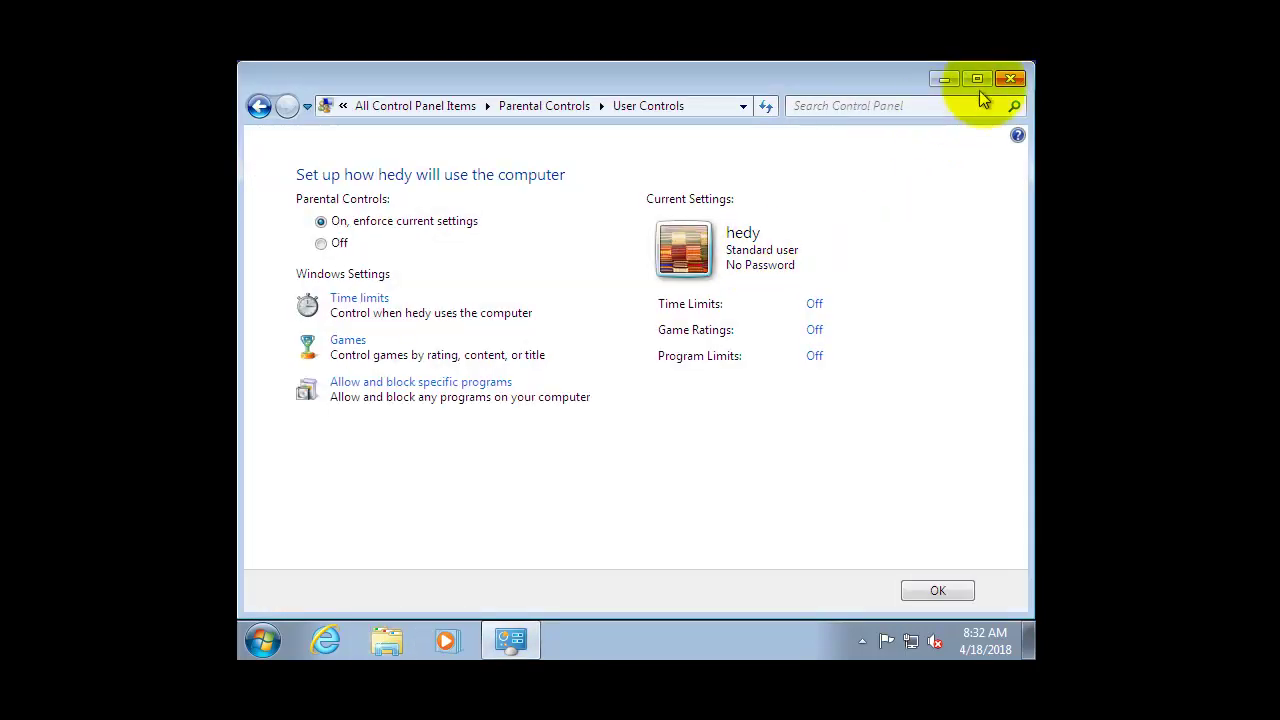
{"action": "left_click", "coordinate": [1011, 78]}
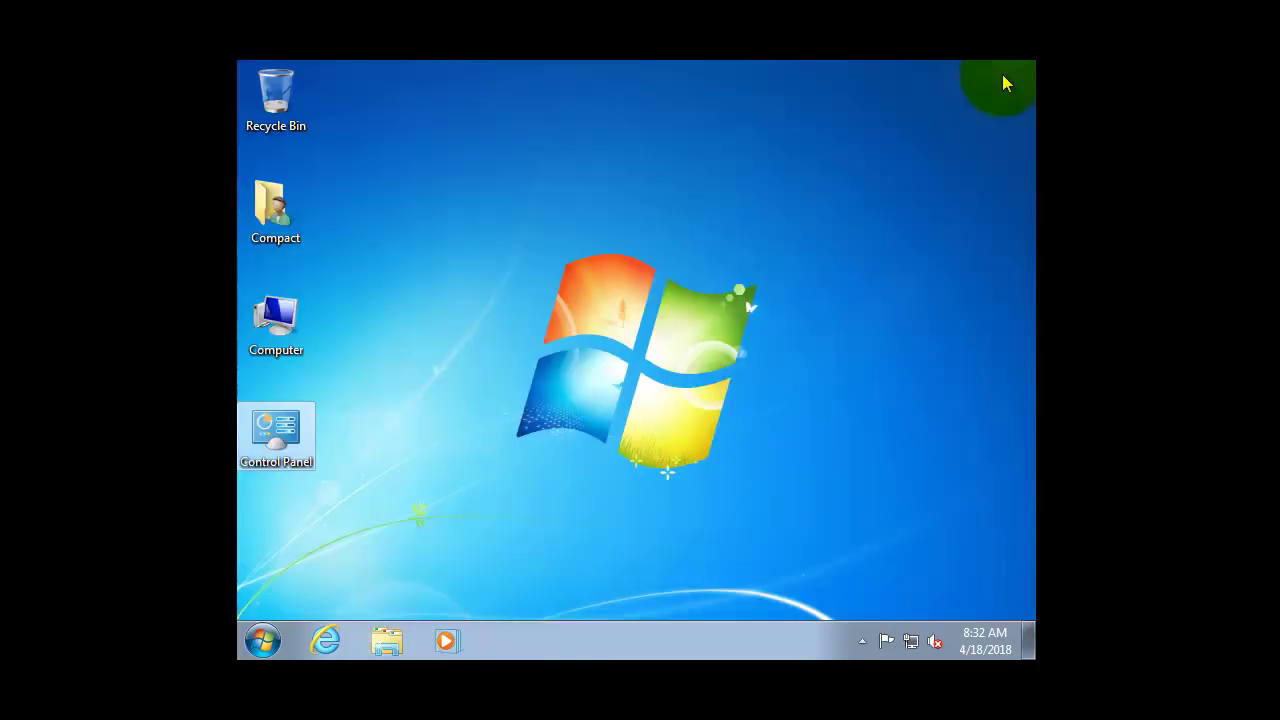
Reopen hedy's Parental Controls page from the desktop Control Panel icon, keeping controls On.
{"action": "double_click", "coordinate": [277, 436]}
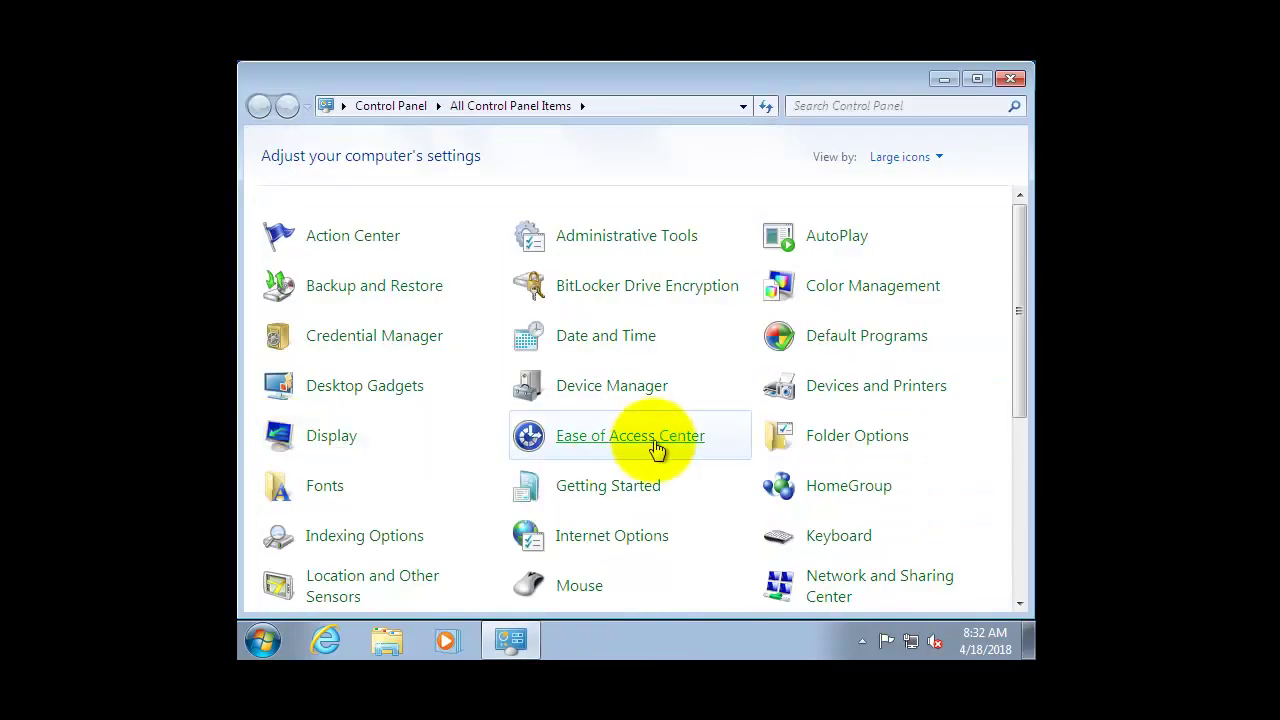
{"action": "scroll", "coordinate": [657, 450], "scroll_direction": "down", "scroll_amount": 1}
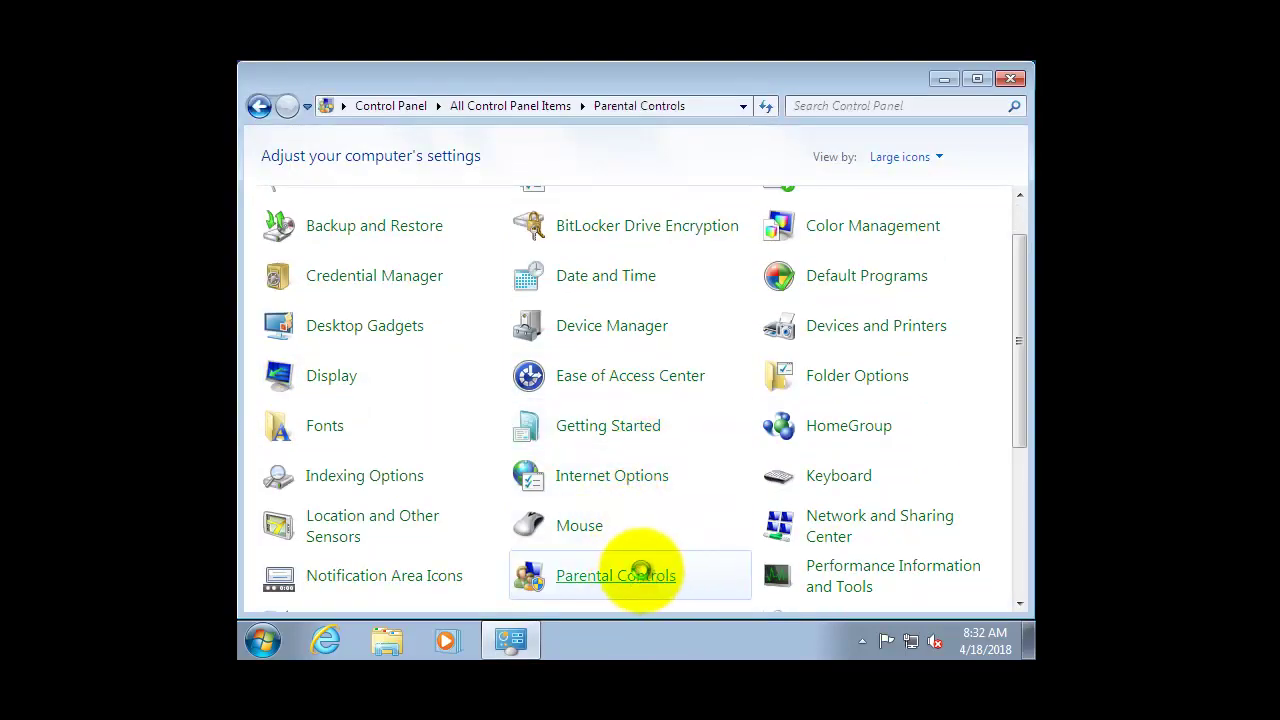
{"action": "left_click", "coordinate": [645, 578]}
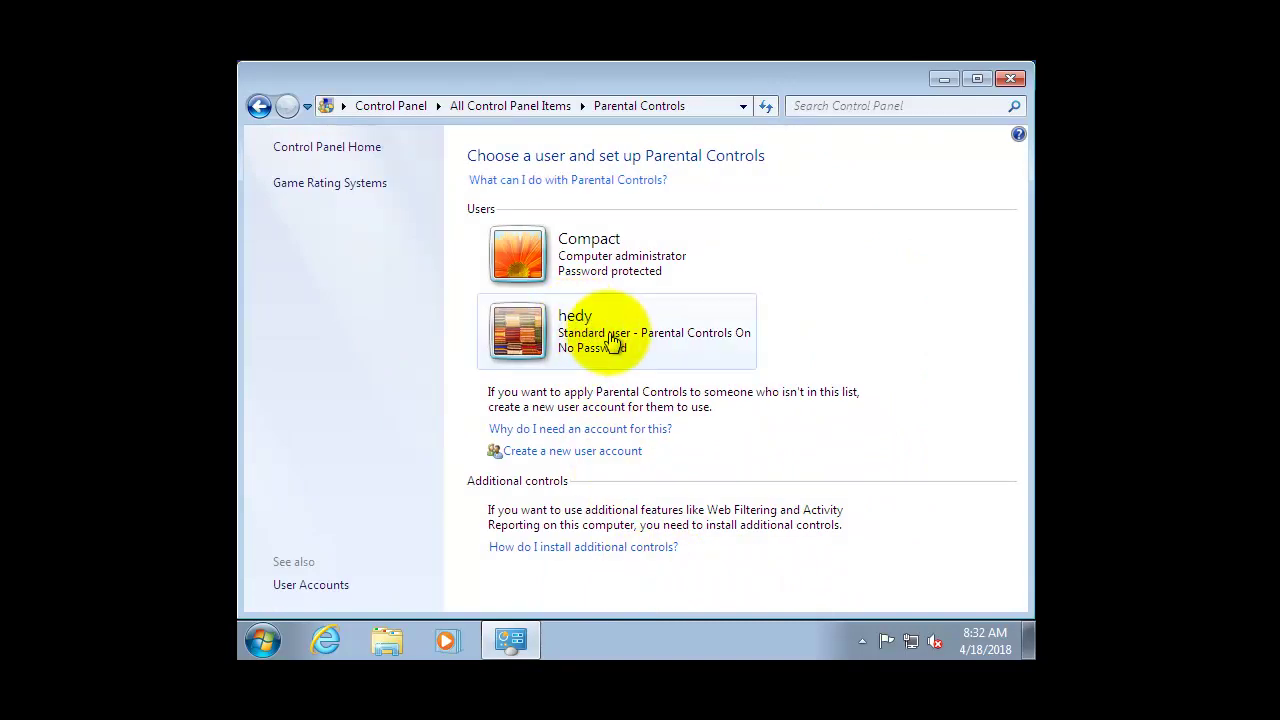
{"action": "left_click", "coordinate": [613, 340]}
{"action": "left_click", "coordinate": [668, 358]}
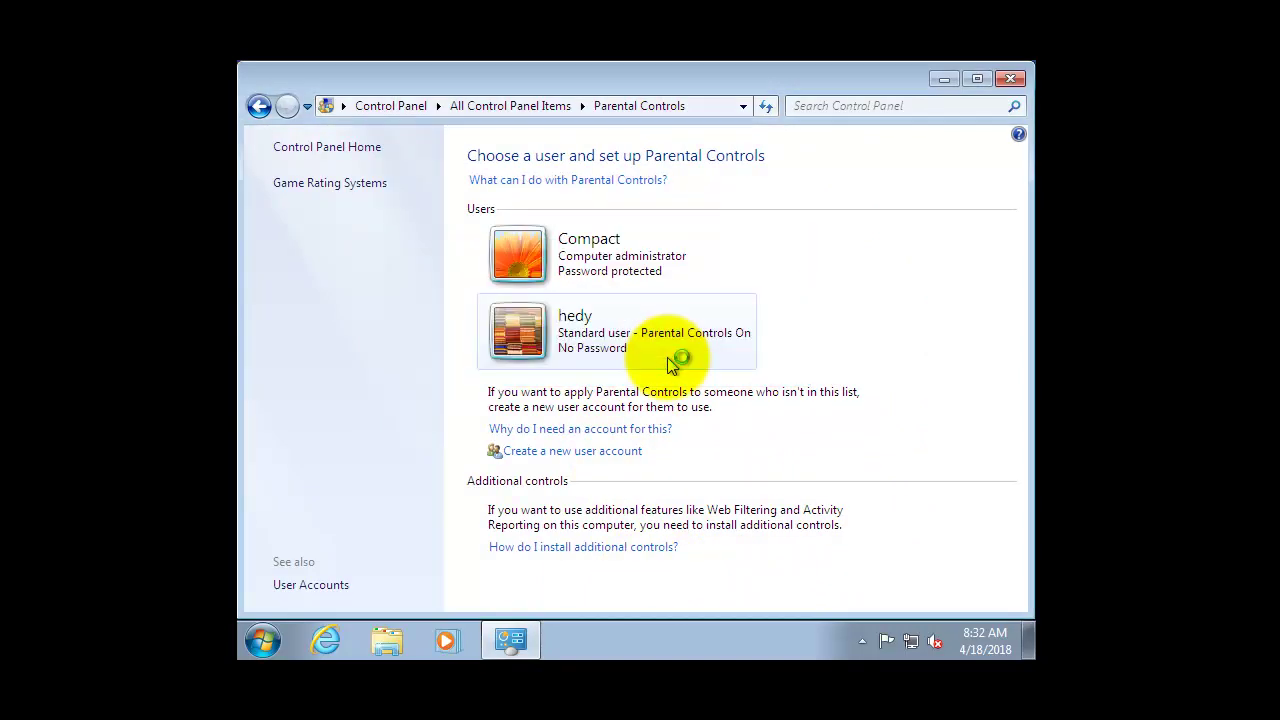
{"action": "left_click", "coordinate": [322, 223]}
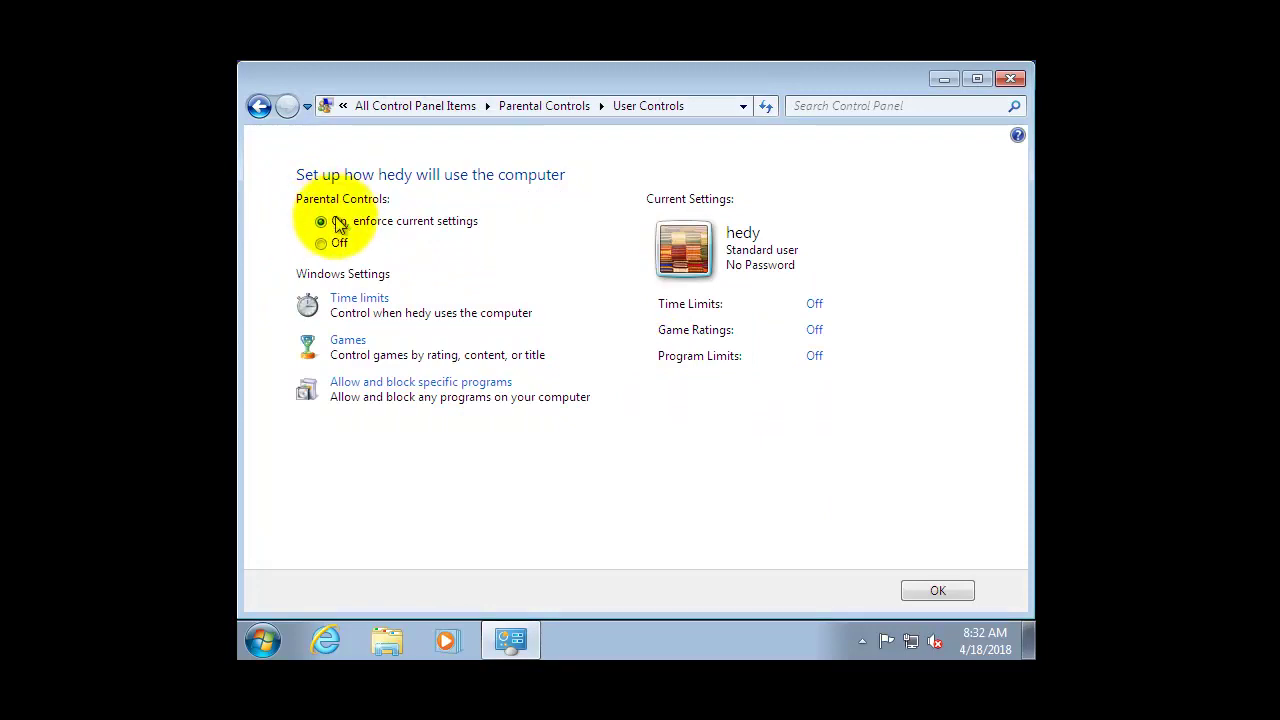
Set hedy's Game Controls to 'No' so she can play no games, and confirm back to the user list.
{"action": "left_click", "coordinate": [345, 347]}
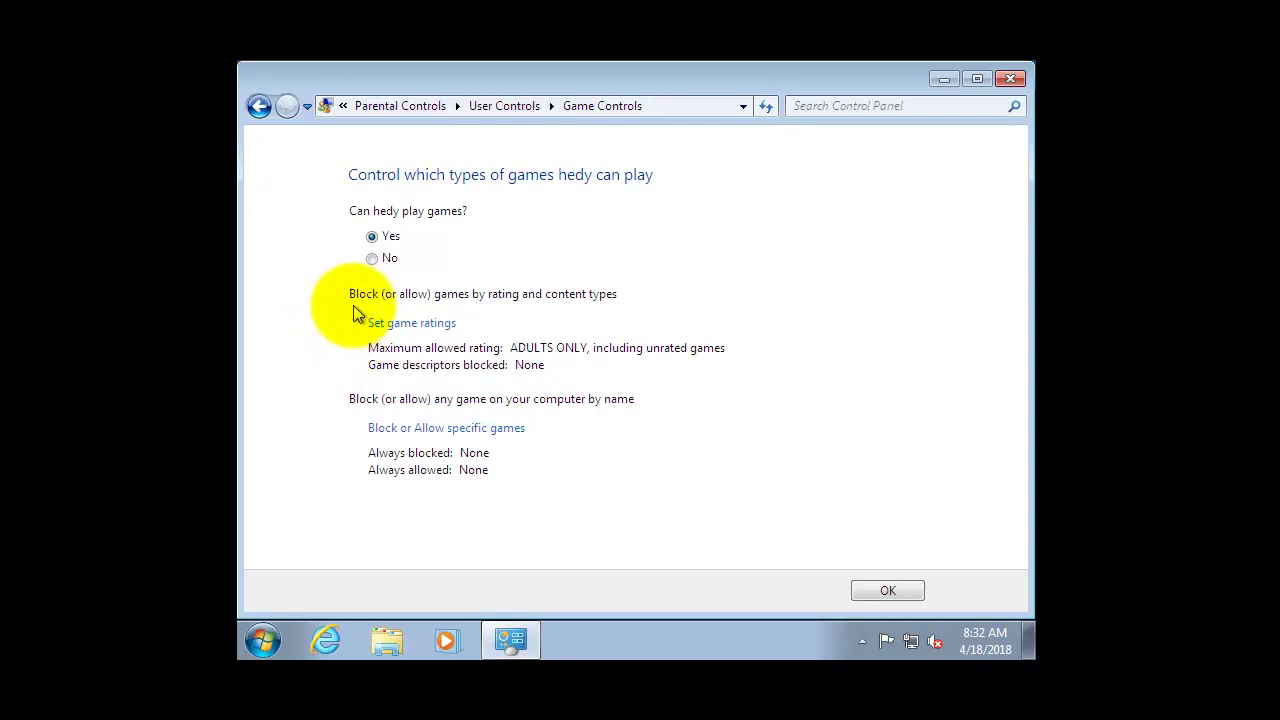
{"action": "left_click", "coordinate": [385, 259]}
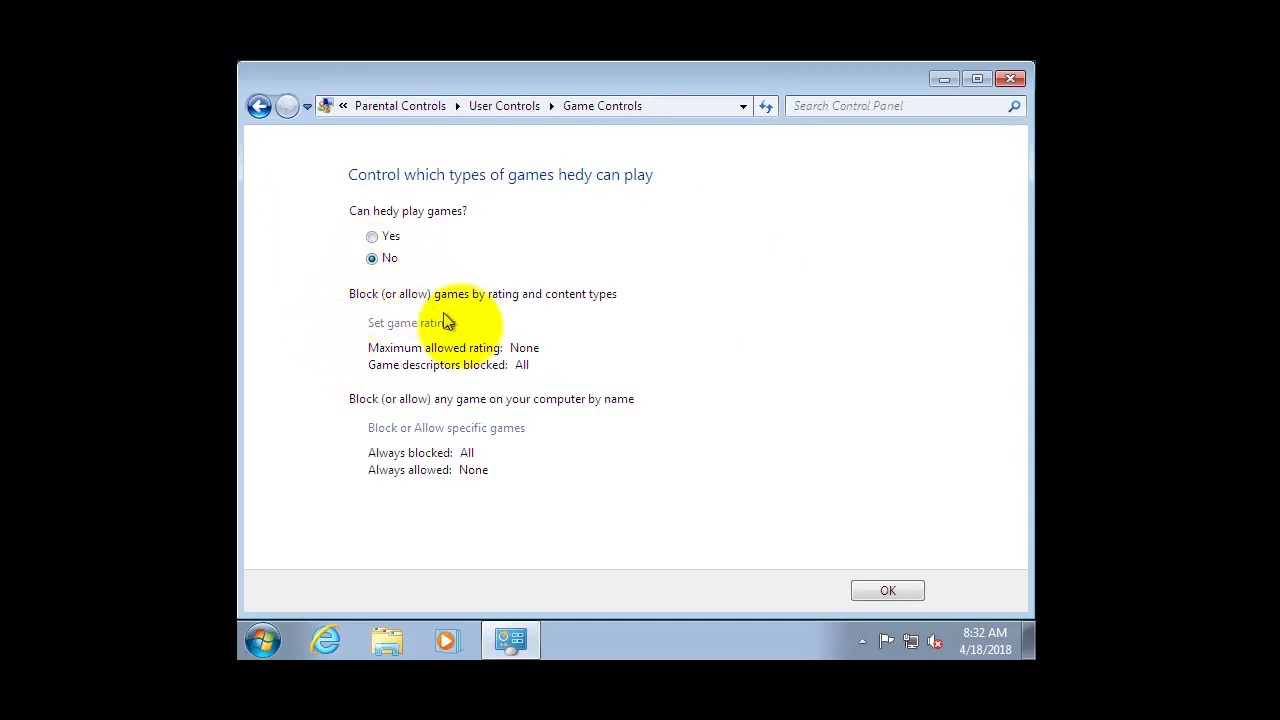
{"action": "left_click", "coordinate": [887, 588]}
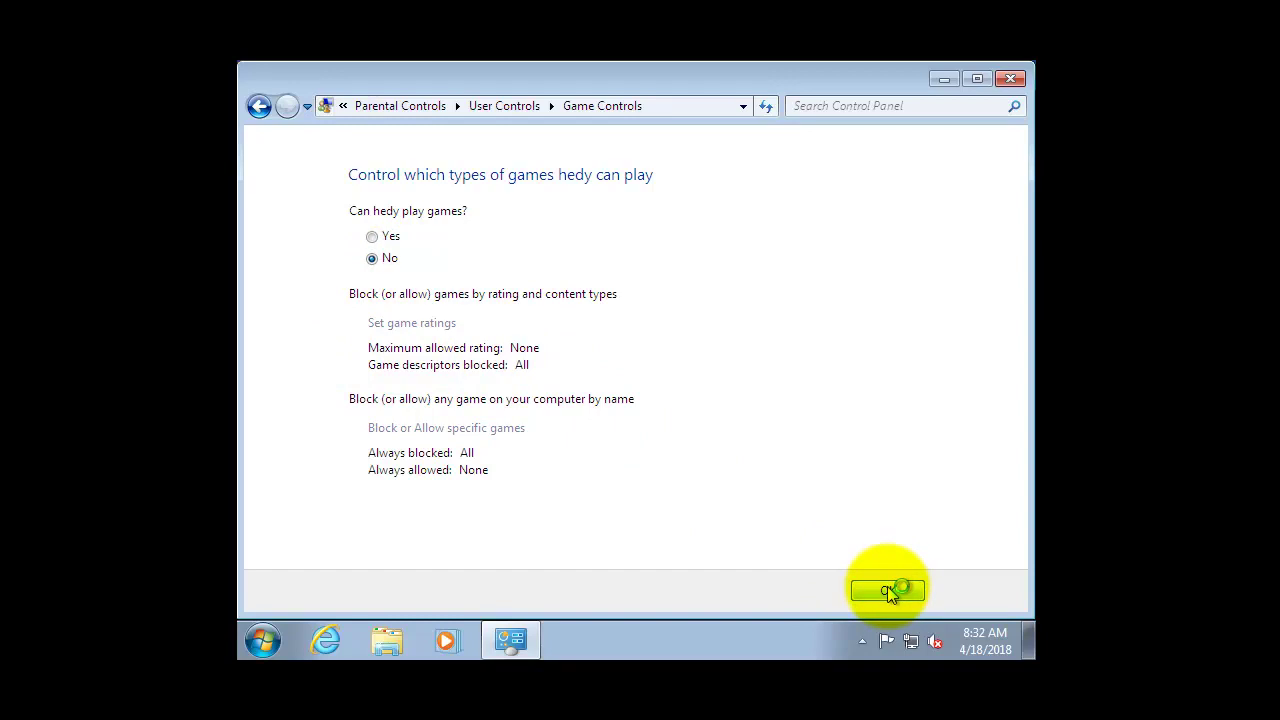
{"action": "left_click", "coordinate": [917, 592]}
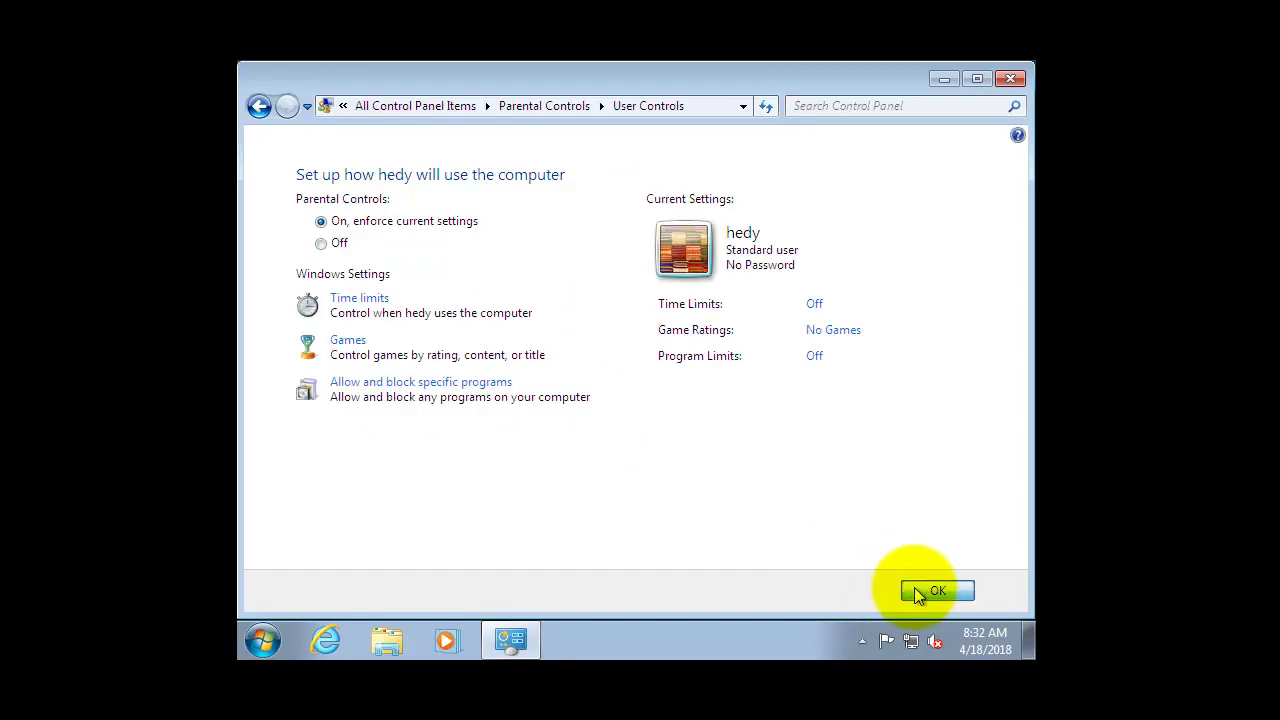
Close Parental Controls and use Switch user to log on as the standard user hedy.
{"action": "left_click", "coordinate": [1012, 80]}
{"action": "left_click", "coordinate": [264, 636]}
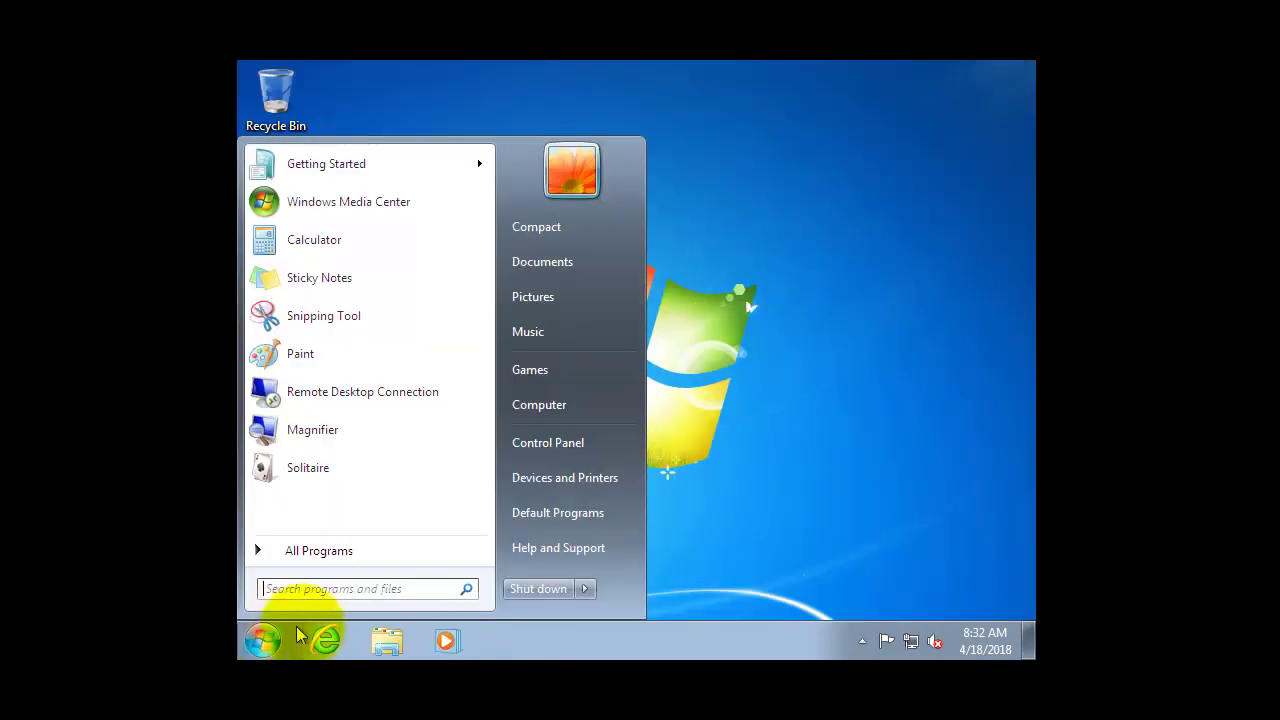
{"action": "left_click", "coordinate": [585, 589]}
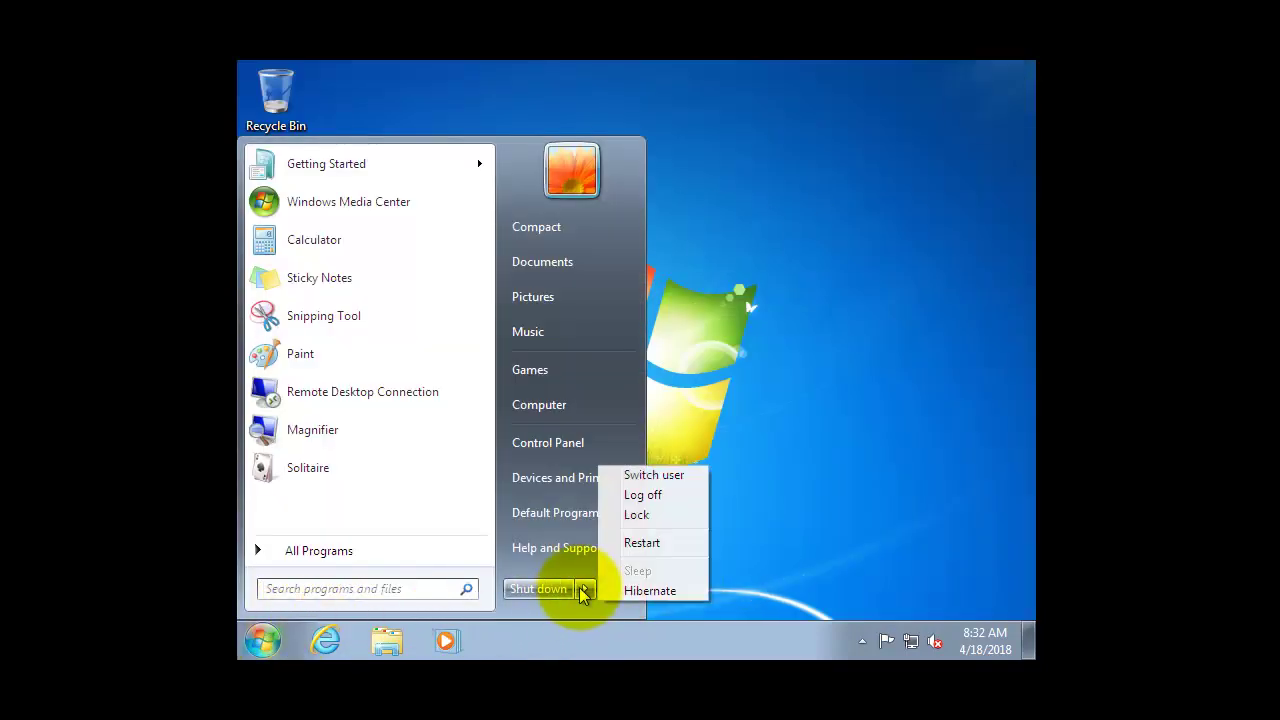
{"action": "left_click", "coordinate": [655, 475]}
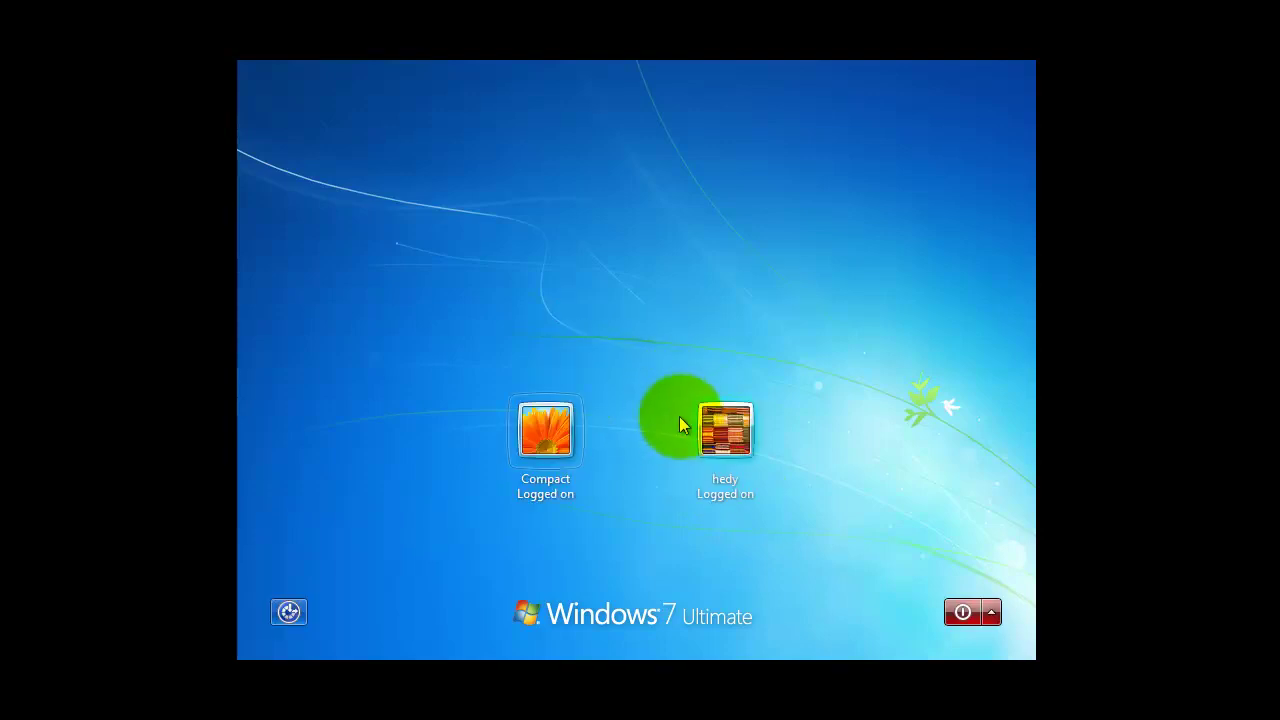
{"action": "left_click", "coordinate": [724, 430]}
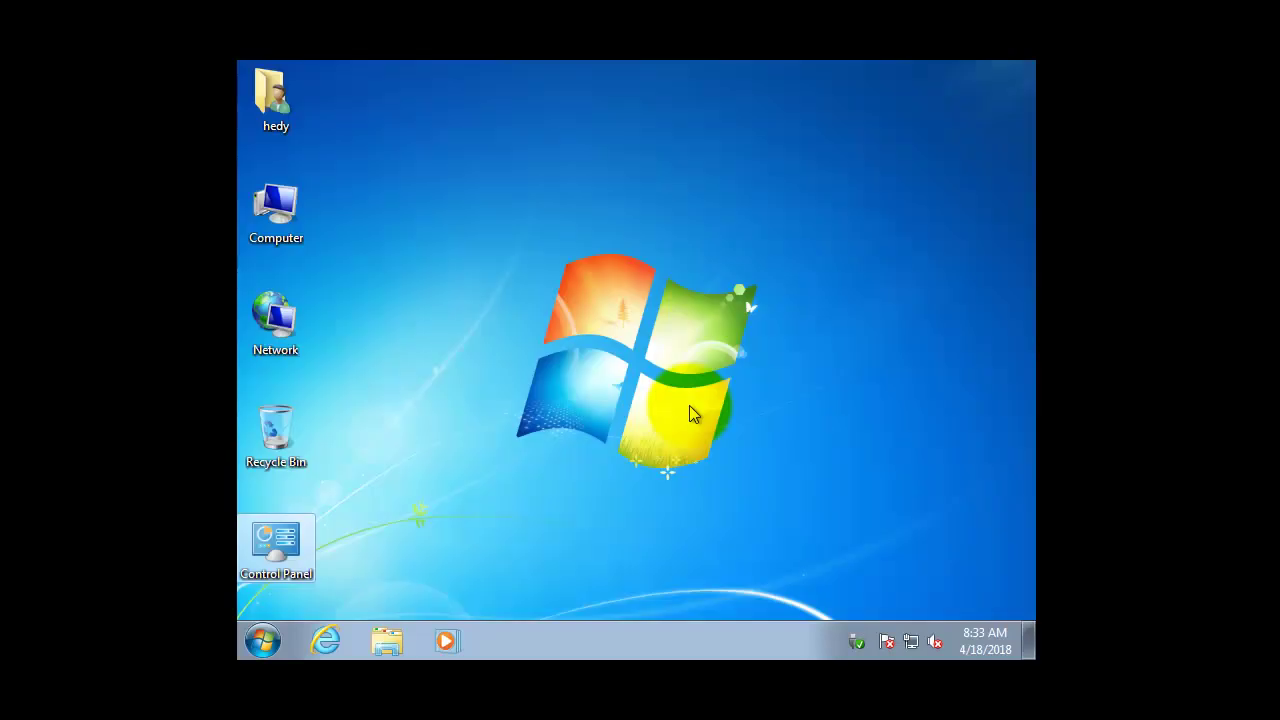
As hedy, open the Games folder from Start, choosing 'No, I want to customize my settings'.
{"action": "left_click", "coordinate": [504, 524]}
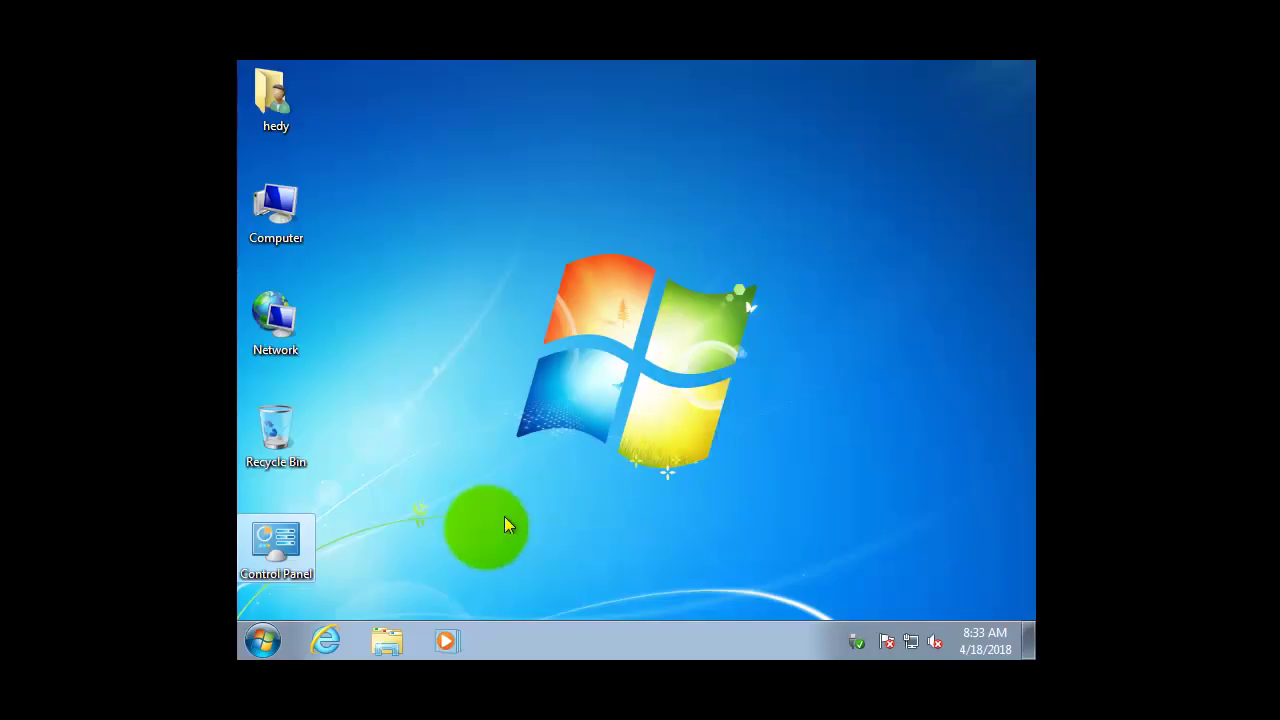
{"action": "left_click", "coordinate": [263, 640]}
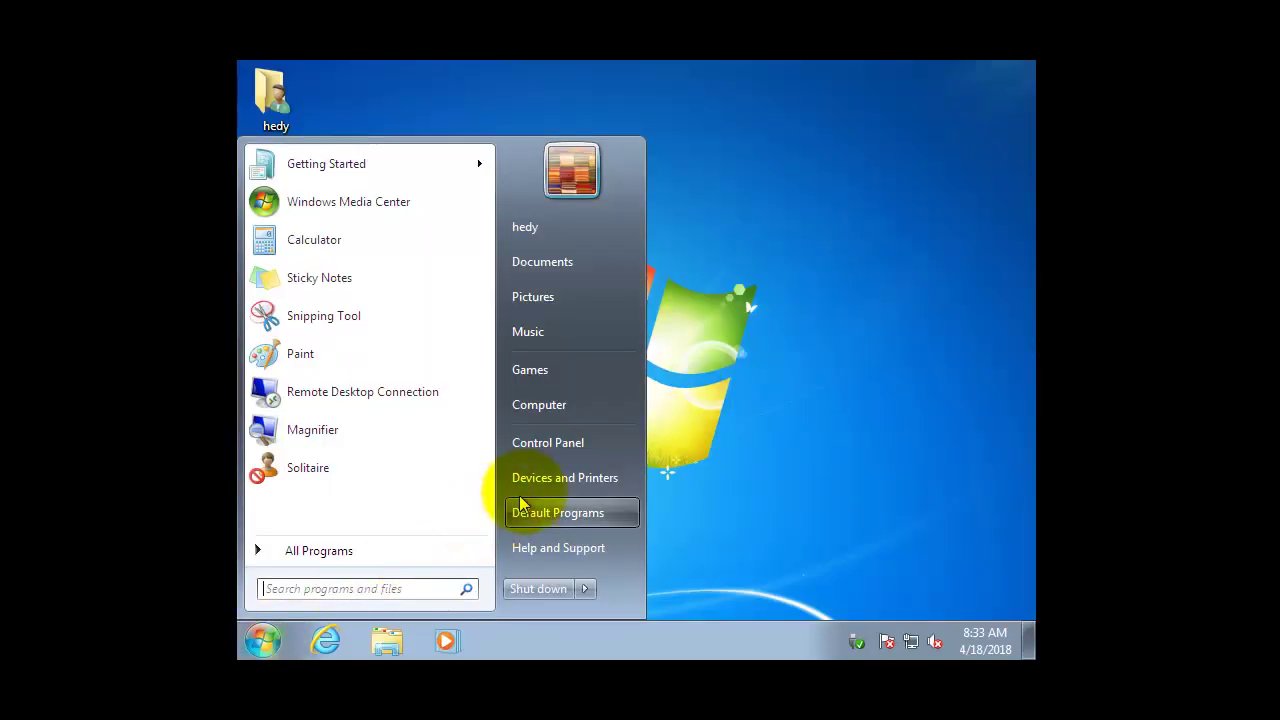
{"action": "left_click", "coordinate": [546, 372]}
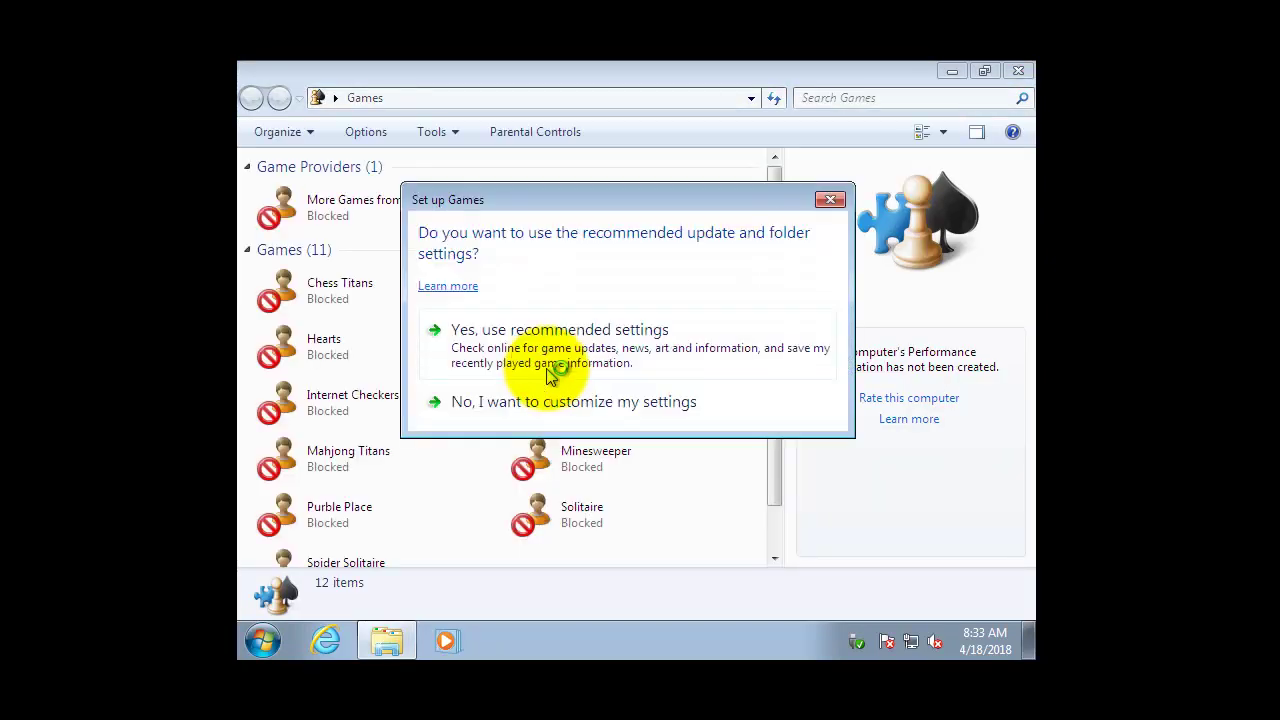
{"action": "left_click", "coordinate": [477, 400]}
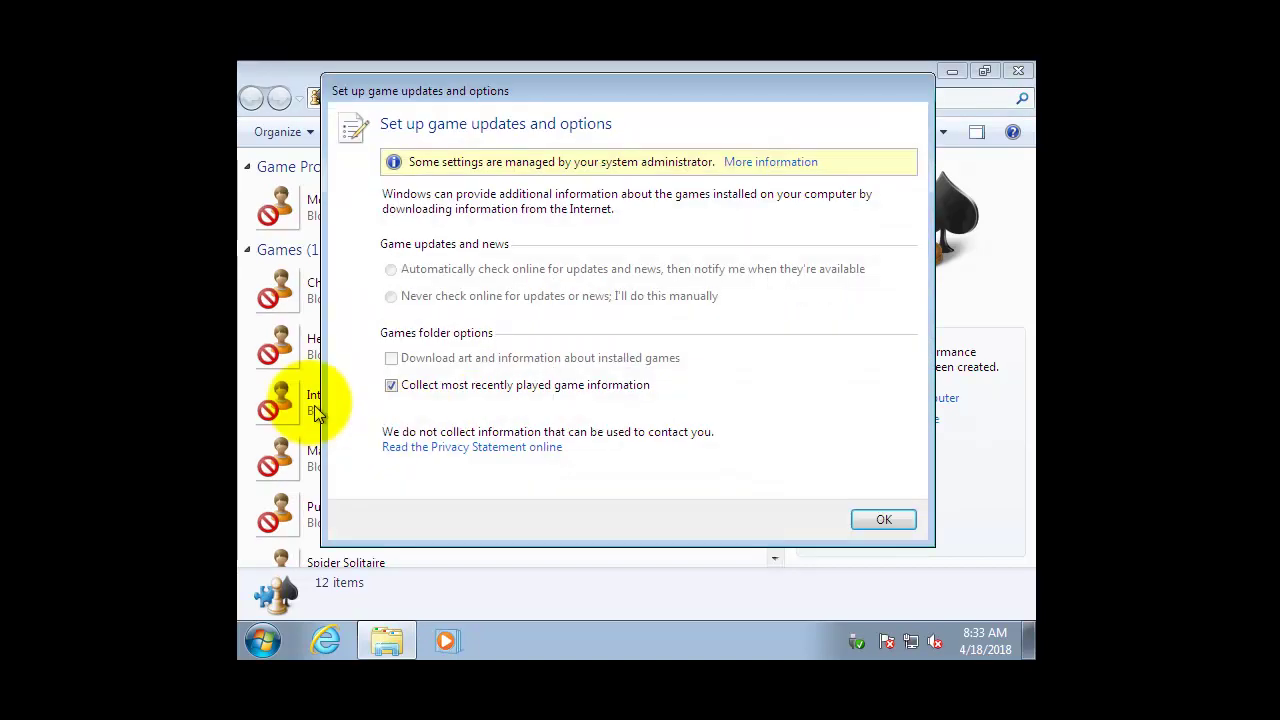
{"action": "left_click", "coordinate": [884, 521]}
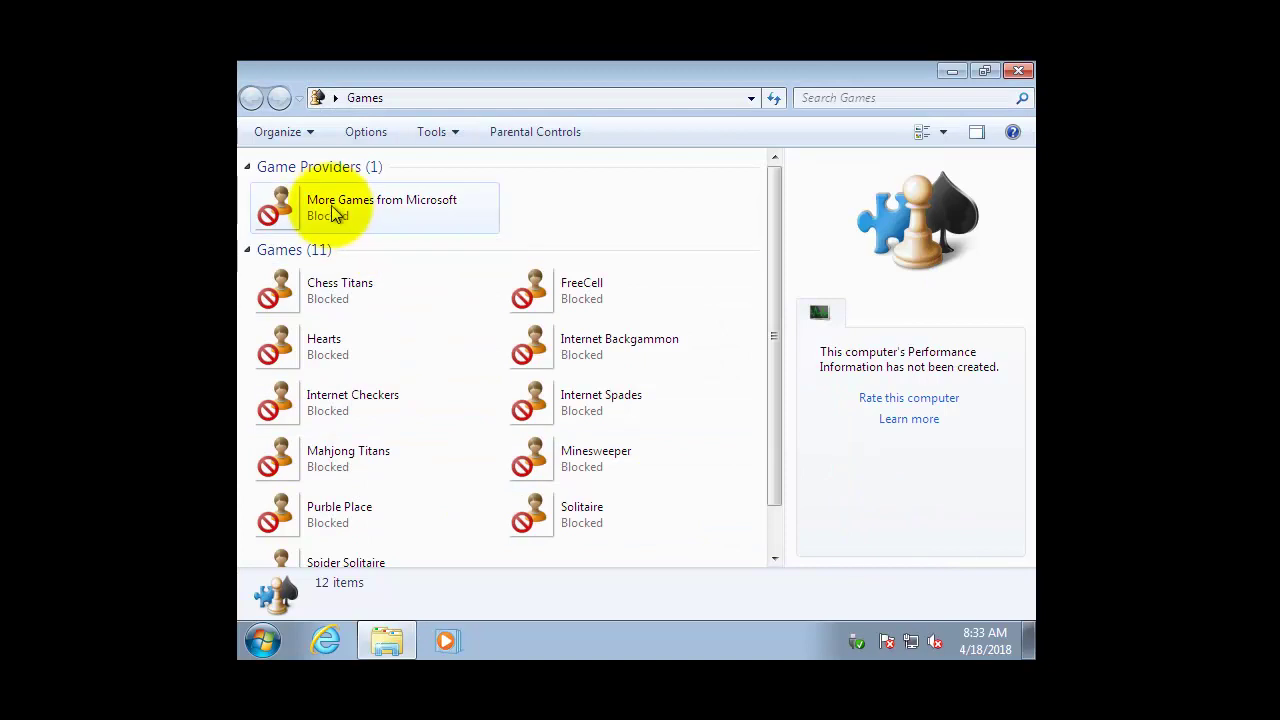
Scroll through the games to verify each one shows Blocked, then close the folder.
{"action": "scroll", "coordinate": [391, 212], "scroll_direction": "down", "scroll_amount": 1}
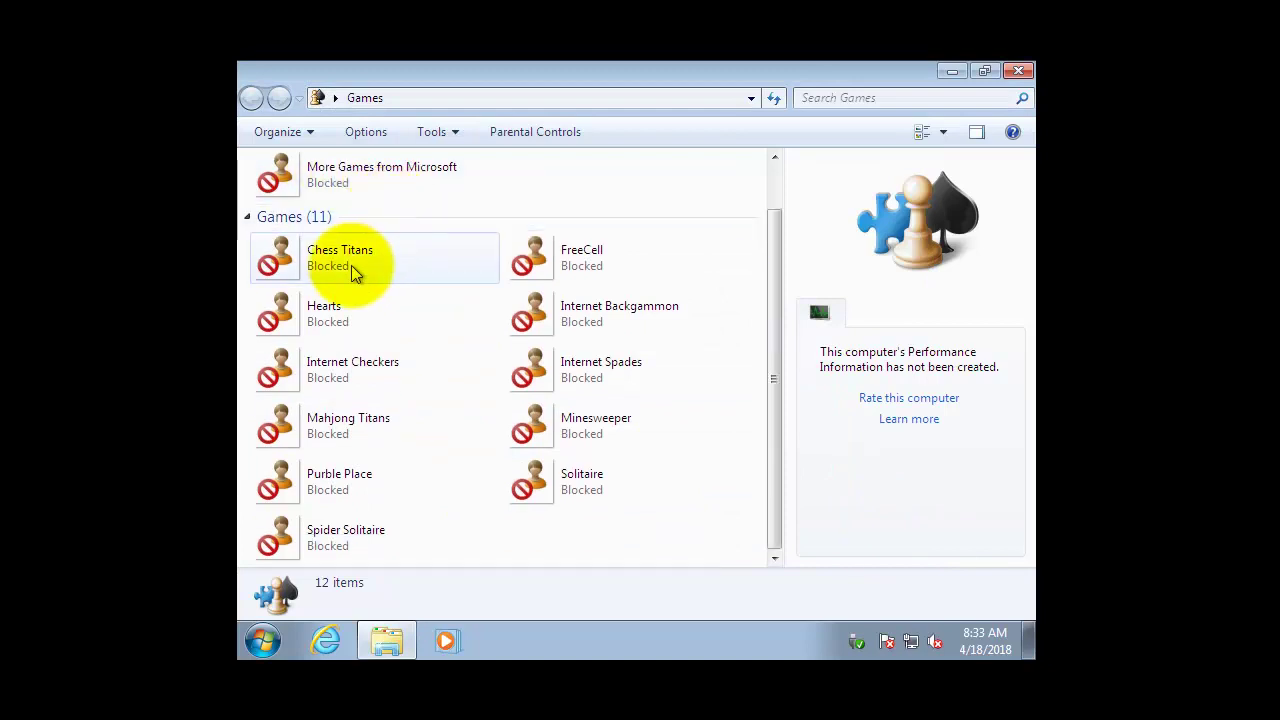
{"action": "scroll", "coordinate": [440, 435], "scroll_direction": "up", "scroll_amount": 1}
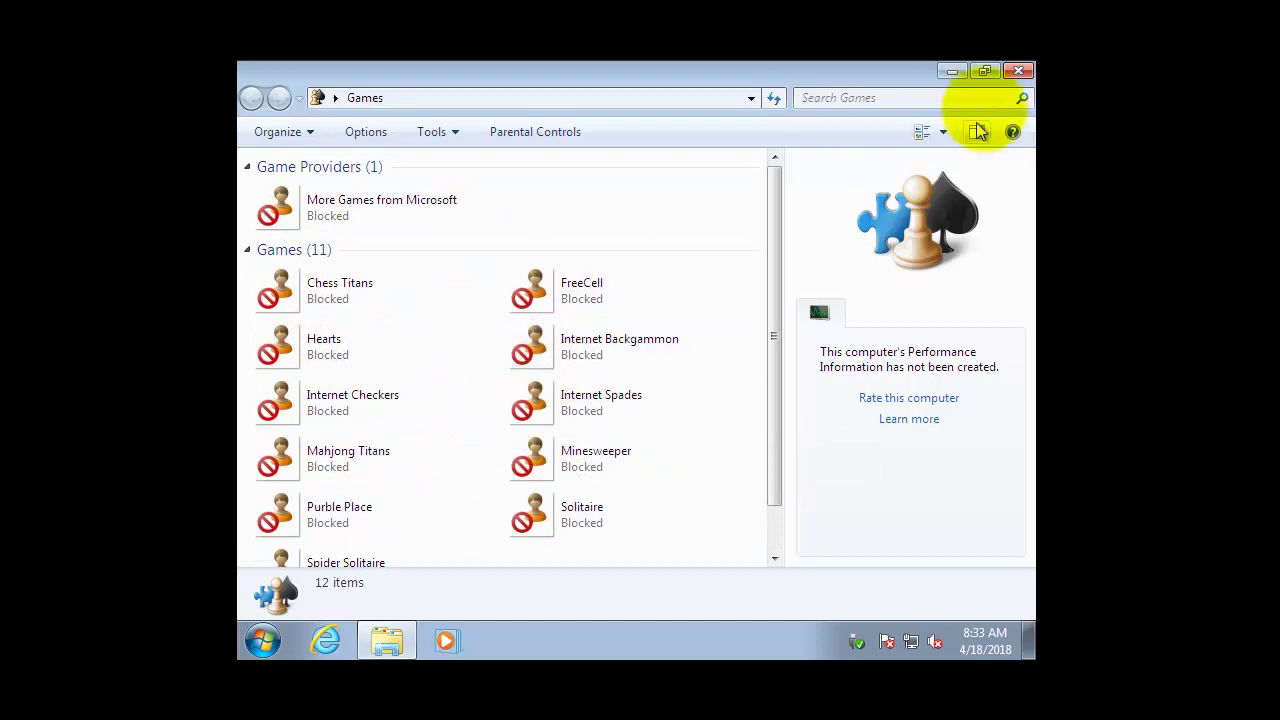
{"action": "left_click", "coordinate": [1019, 76]}
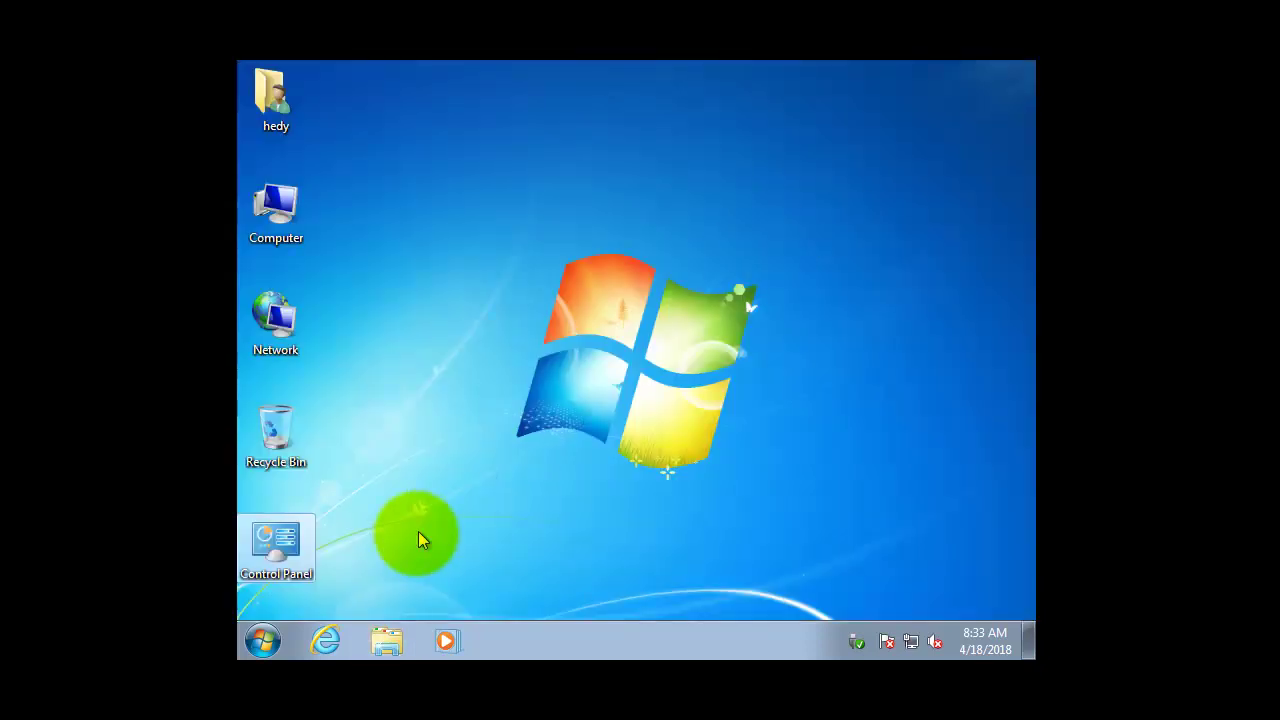
Switch user back to the Compact administrator account and sign in with its password.
{"action": "left_click", "coordinate": [256, 645]}
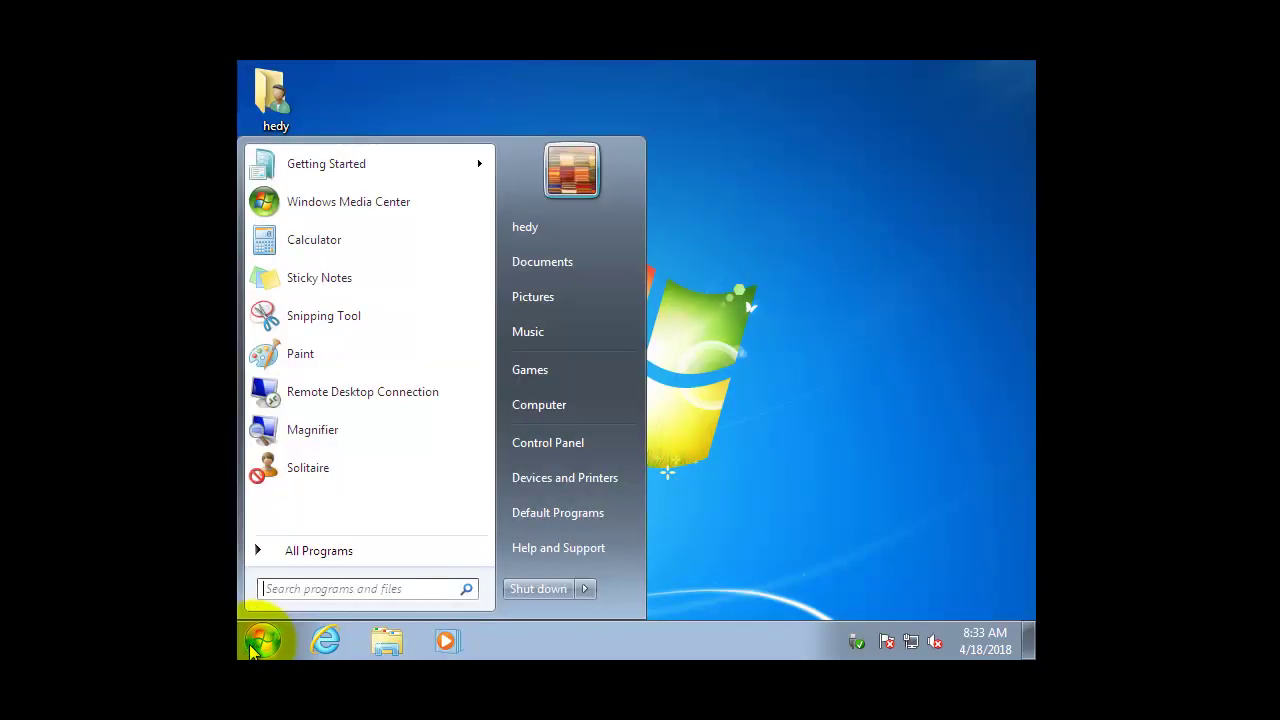
{"action": "left_click", "coordinate": [585, 589]}
{"action": "left_click", "coordinate": [654, 475]}
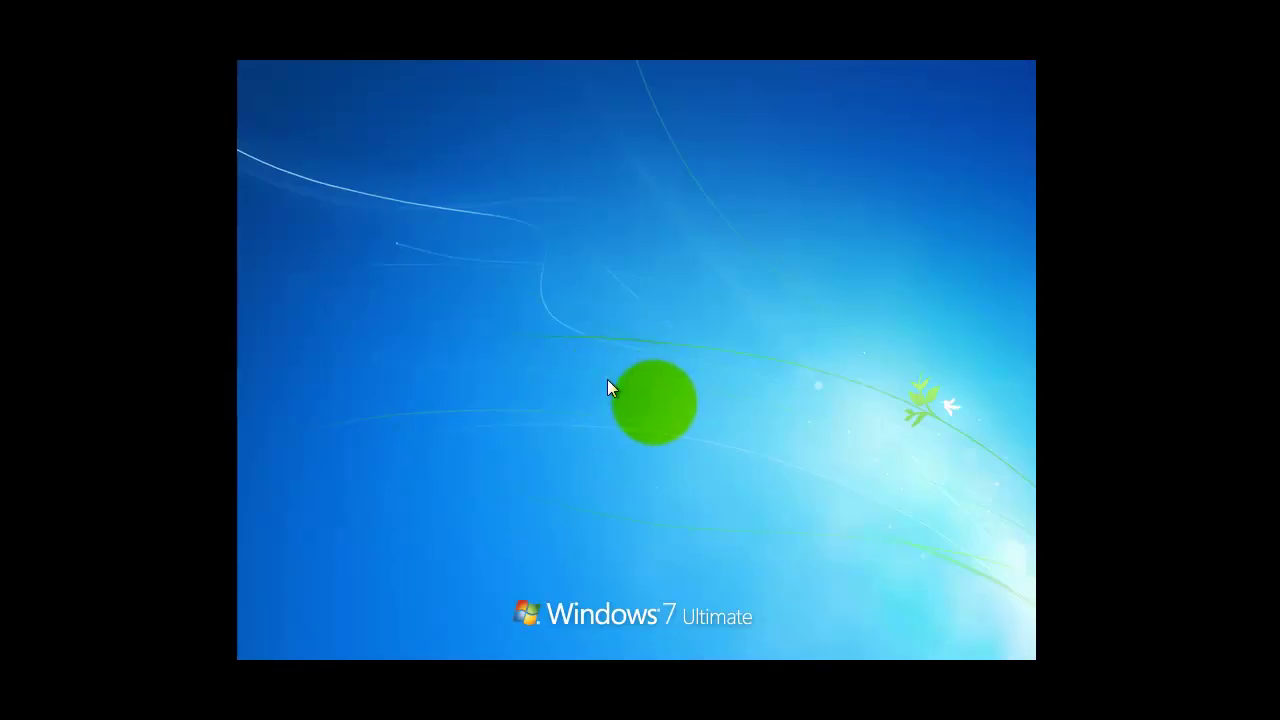
{"action": "left_click", "coordinate": [550, 448]}
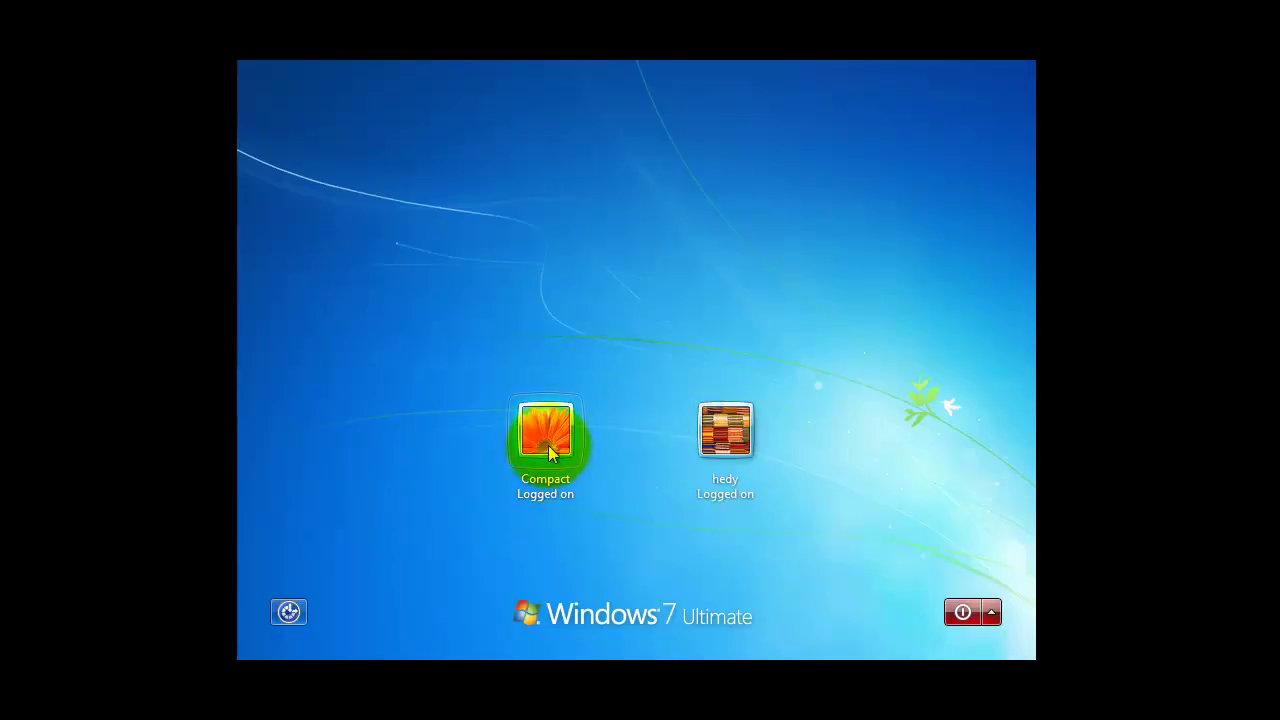
{"action": "type", "text": "•••"}
{"action": "left_click", "coordinate": [765, 463]}
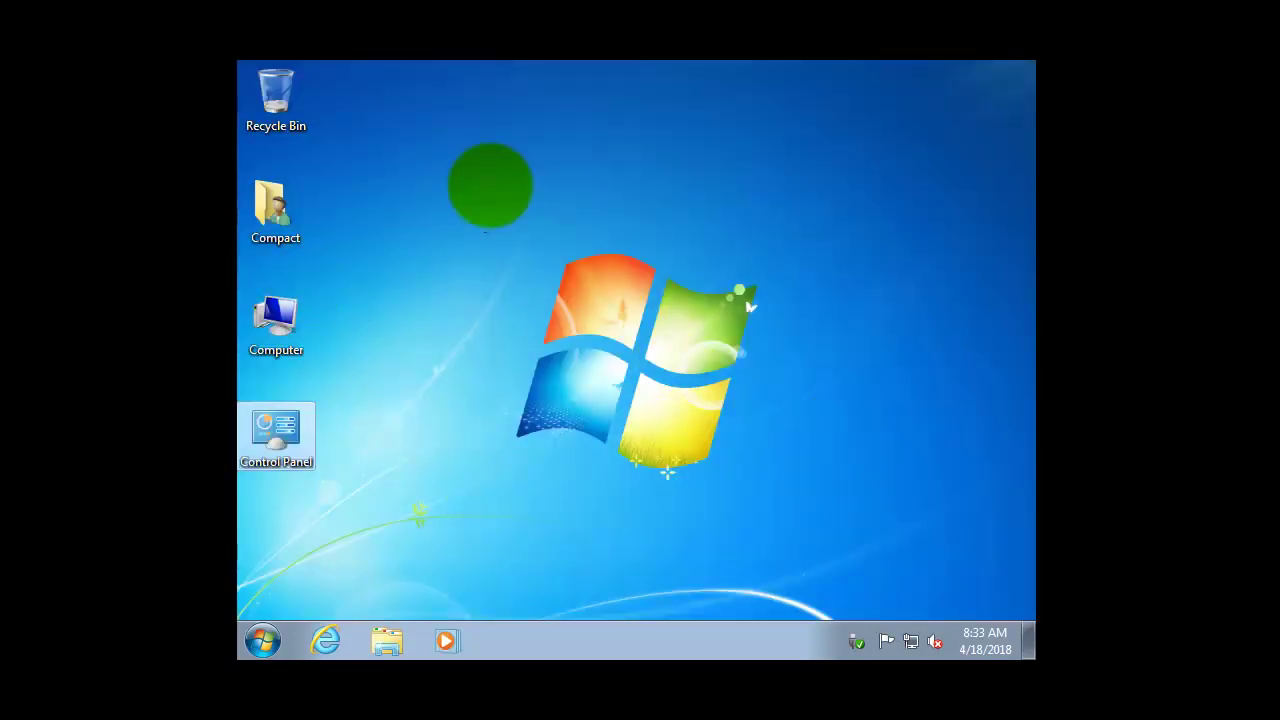
From Control Panel, open hedy's Parental Controls despite her being logged on, then her Game Controls.
{"action": "double_click", "coordinate": [277, 440]}
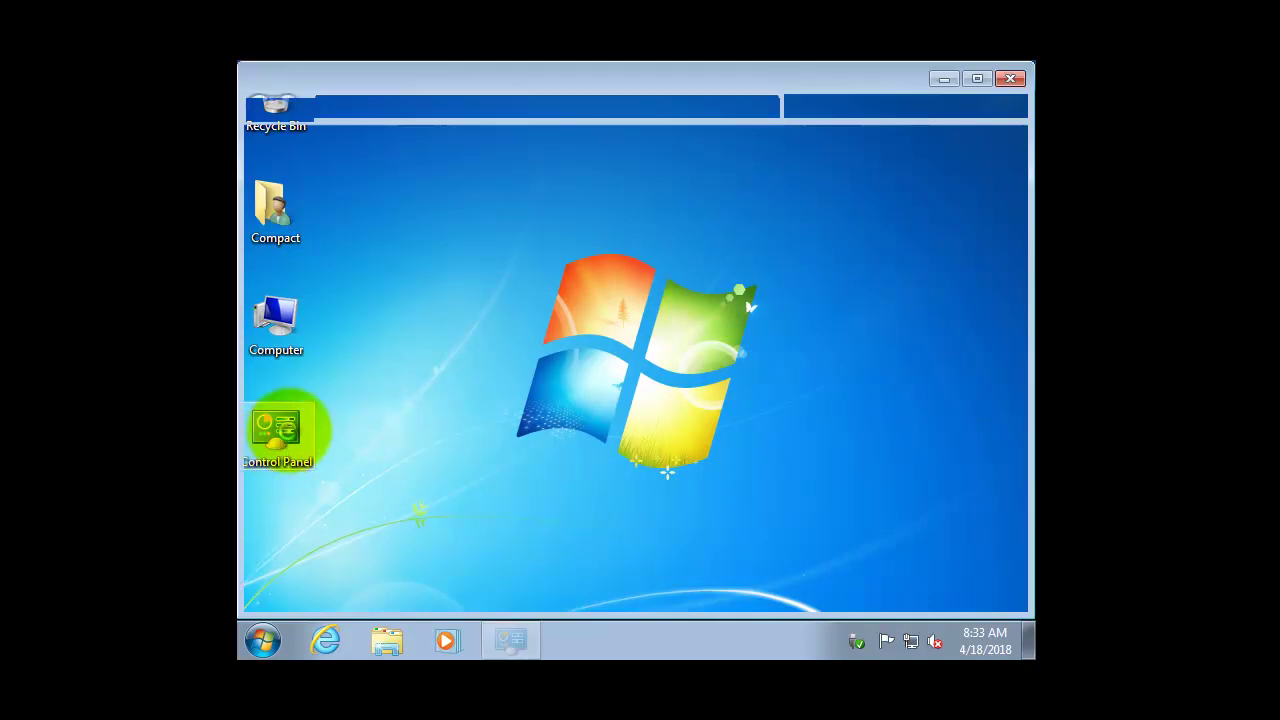
{"action": "scroll", "coordinate": [568, 481], "scroll_direction": "down", "scroll_amount": 2}
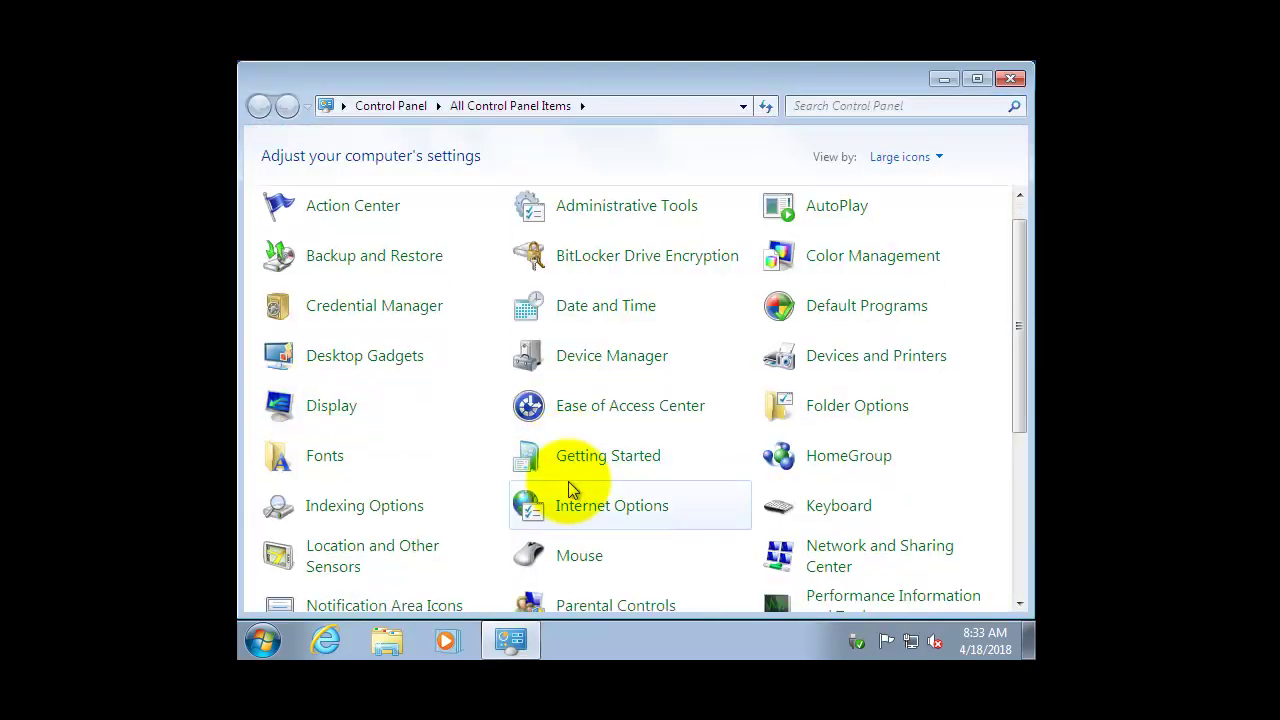
{"action": "scroll", "coordinate": [568, 481], "scroll_direction": "down", "scroll_amount": 1}
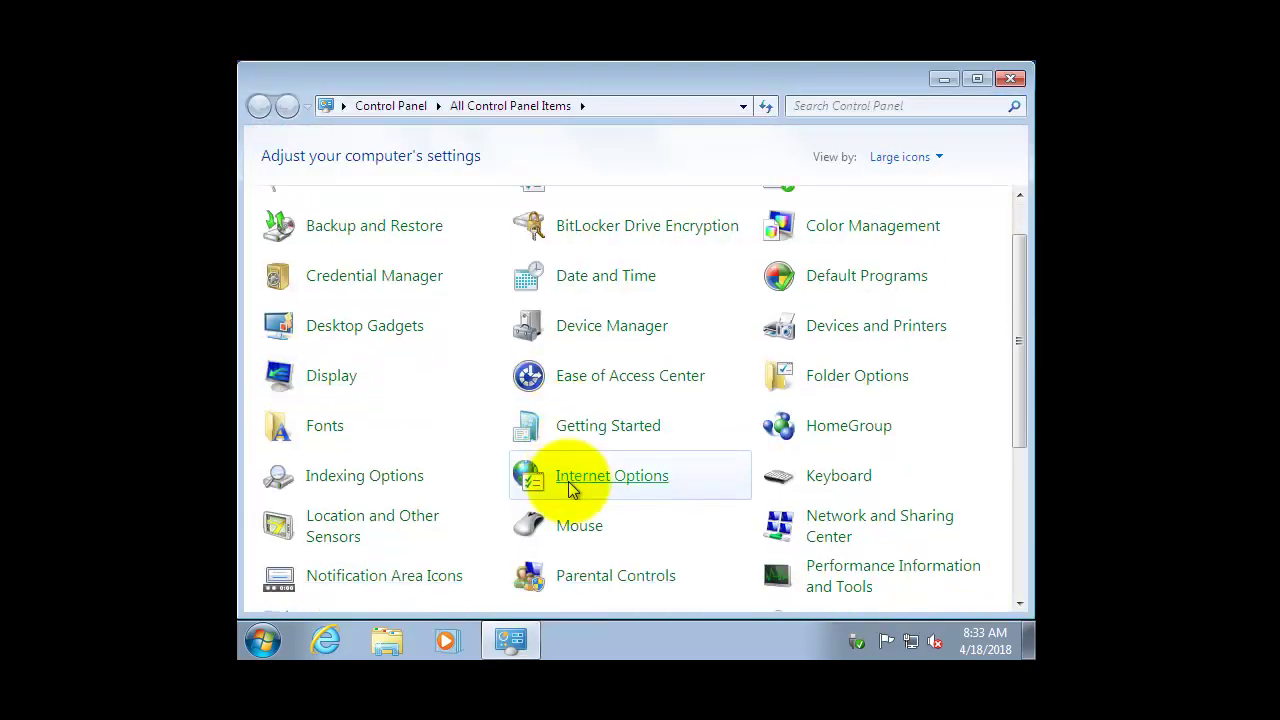
{"action": "left_click", "coordinate": [592, 578]}
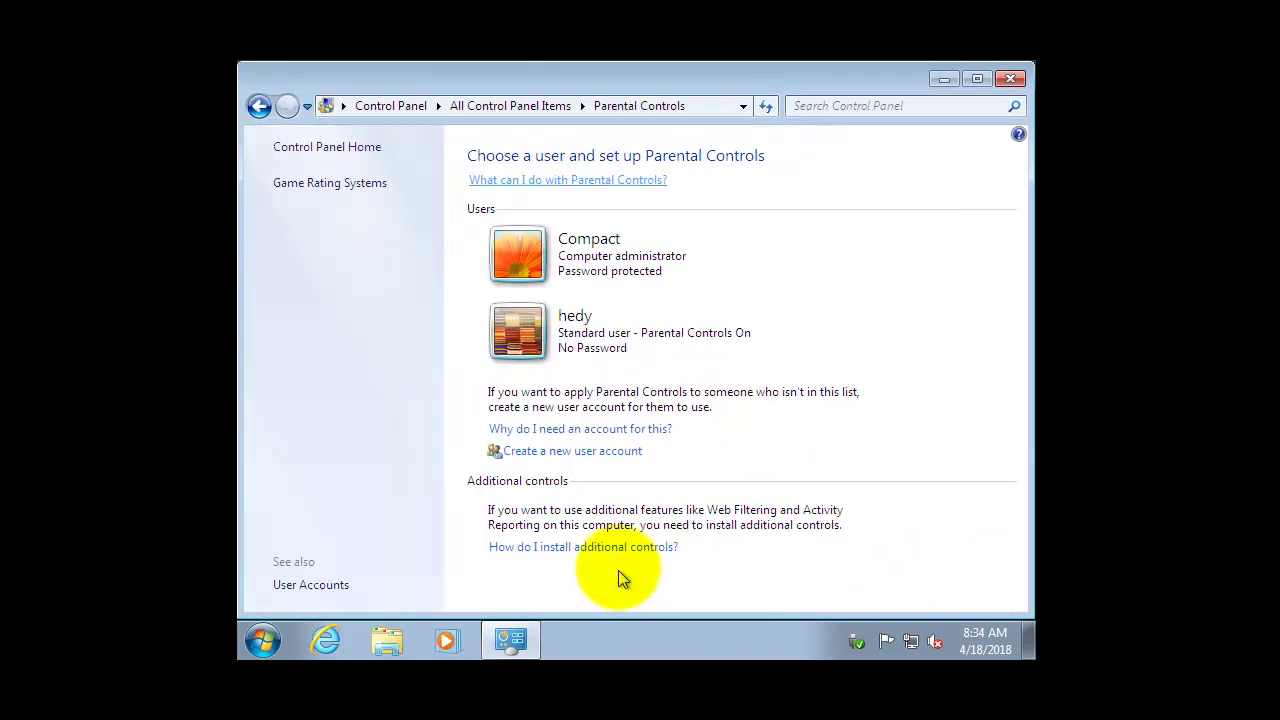
{"action": "left_click", "coordinate": [574, 338]}
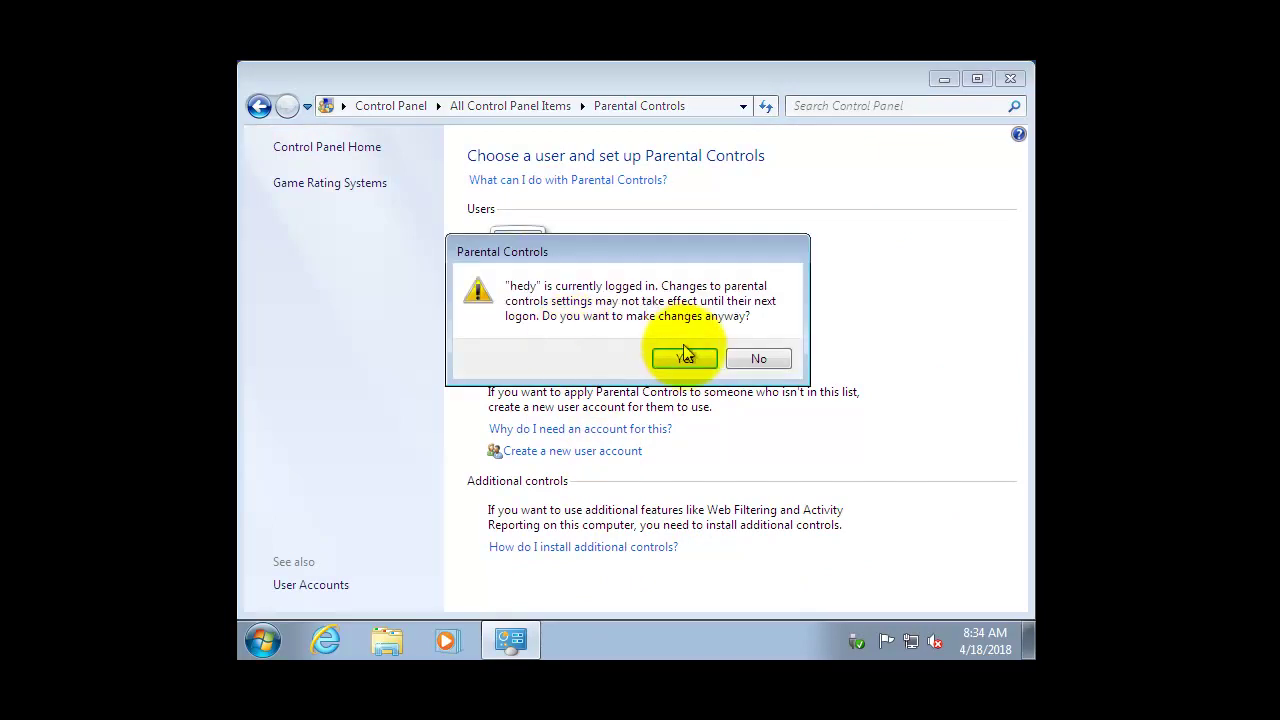
{"action": "left_click", "coordinate": [689, 356]}
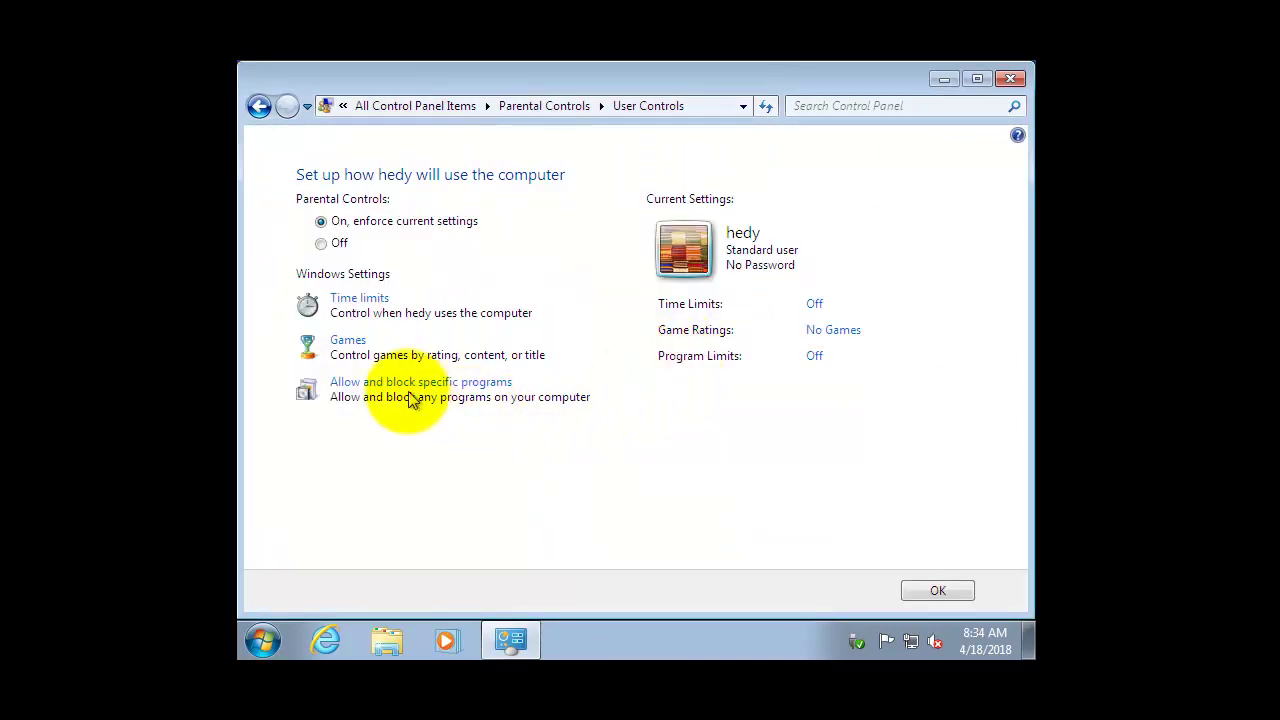
{"action": "left_click", "coordinate": [348, 341]}
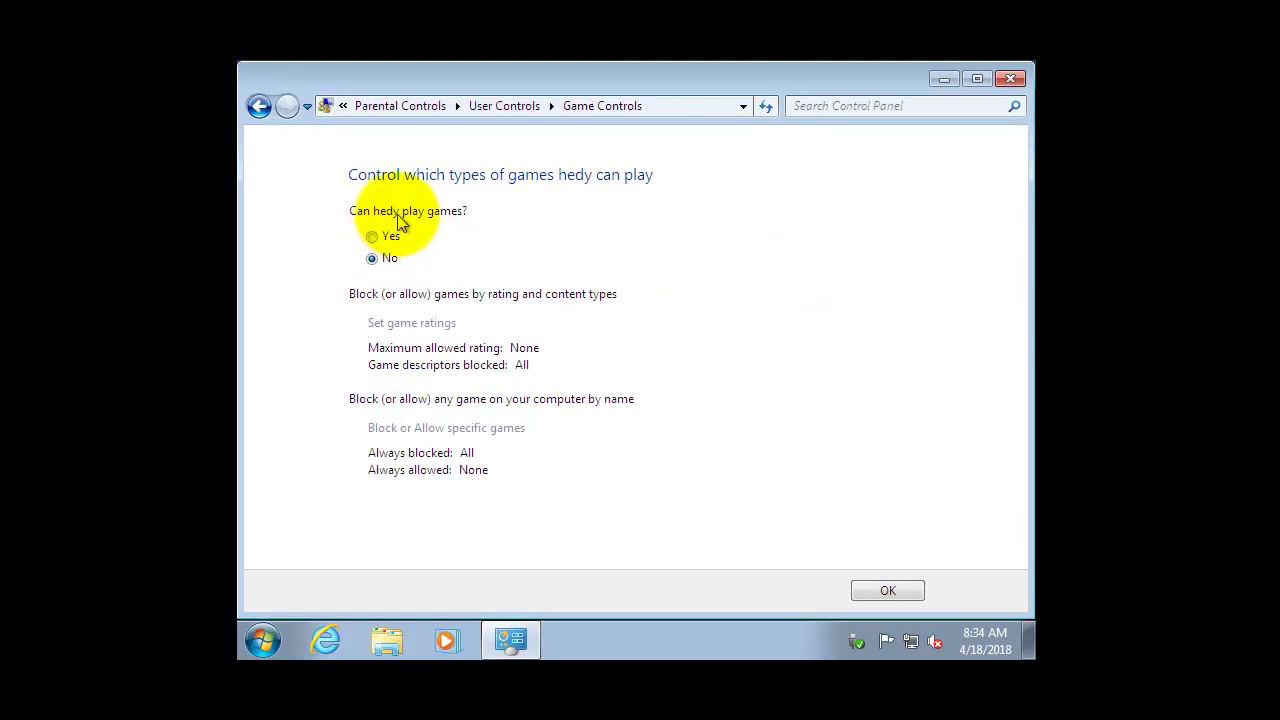
Set 'Can hedy play games?' to Yes.
{"action": "left_click", "coordinate": [383, 238]}
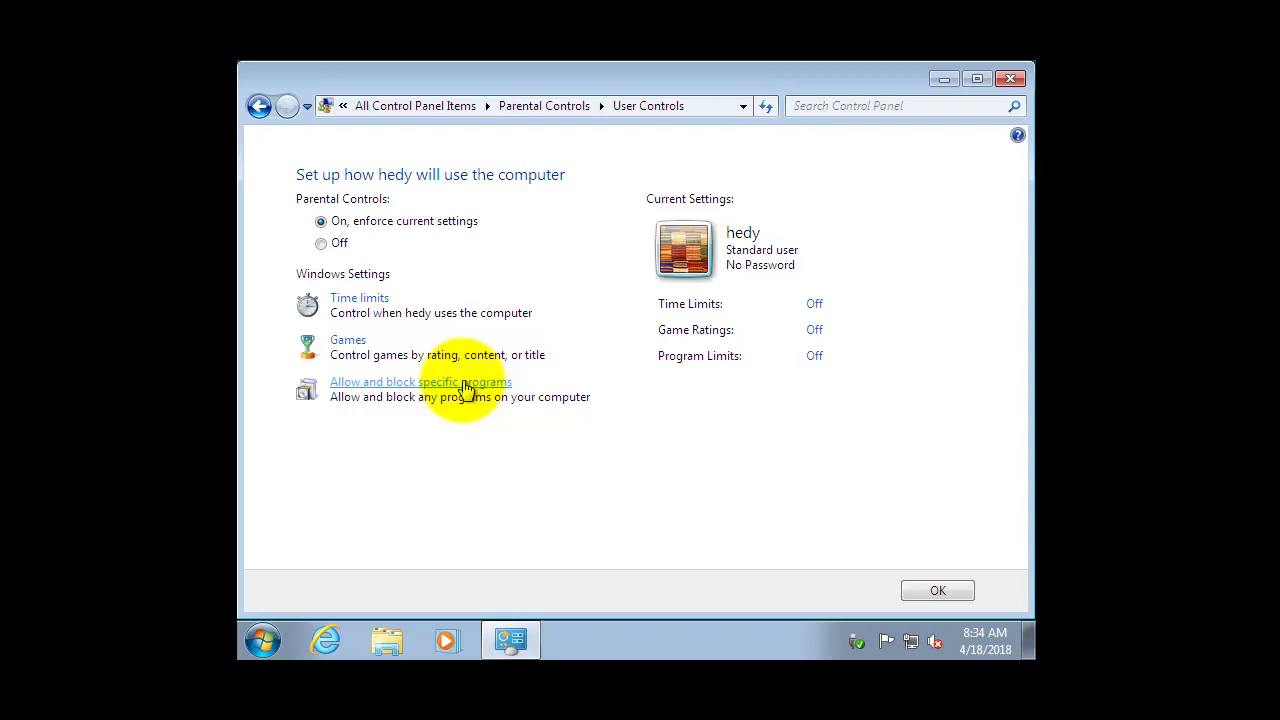
Under Allow and block specific programs, choose 'hedy can only use the programs I allow'.
{"action": "left_click", "coordinate": [465, 383]}
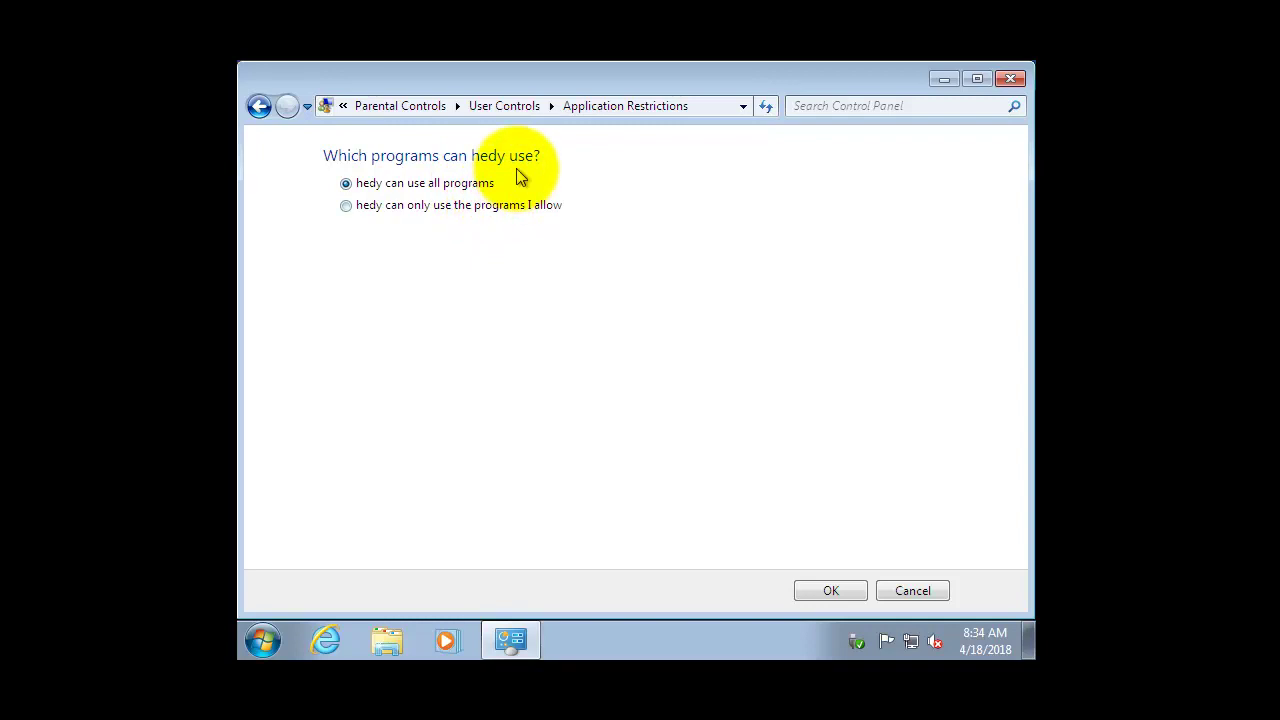
{"action": "left_click", "coordinate": [486, 210]}
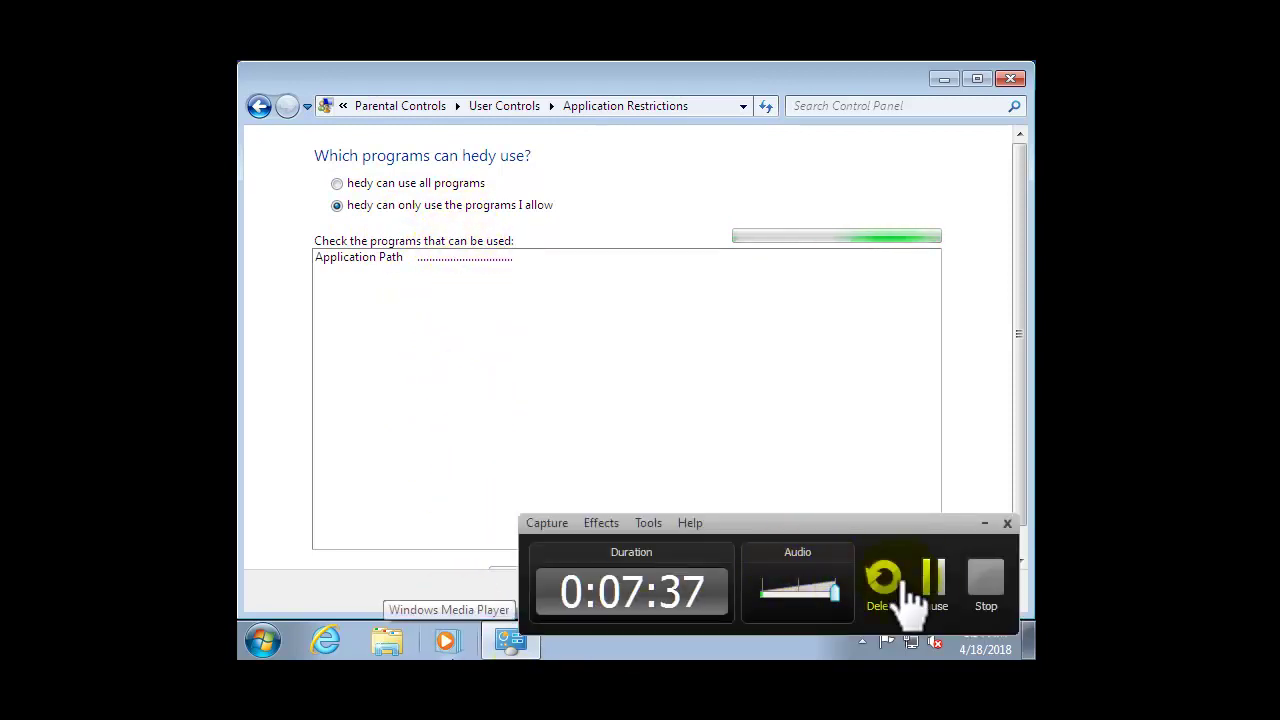
{"action": "left_click", "coordinate": [931, 590]}
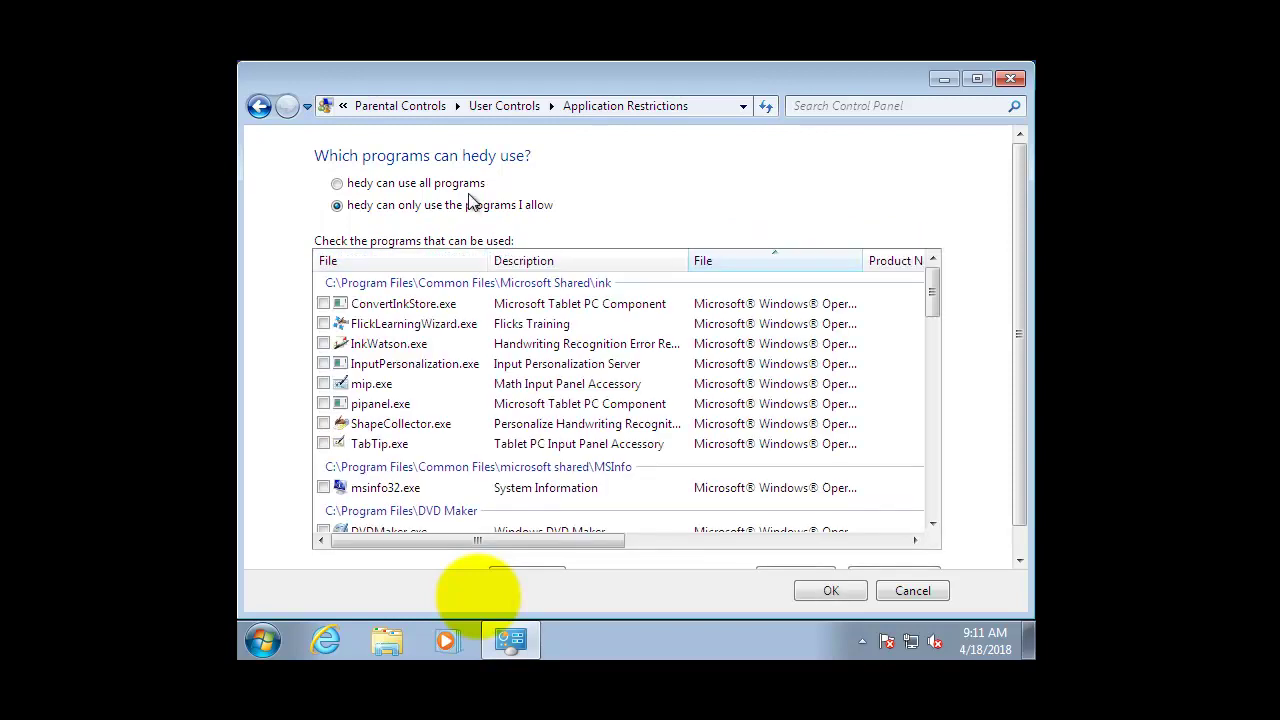
Check TeamViewer_Desktop.exe as hedy's only allowed program and confirm with OK.
{"action": "left_click_drag", "start_coordinate": [523, 73], "coordinate": [691, 73]}
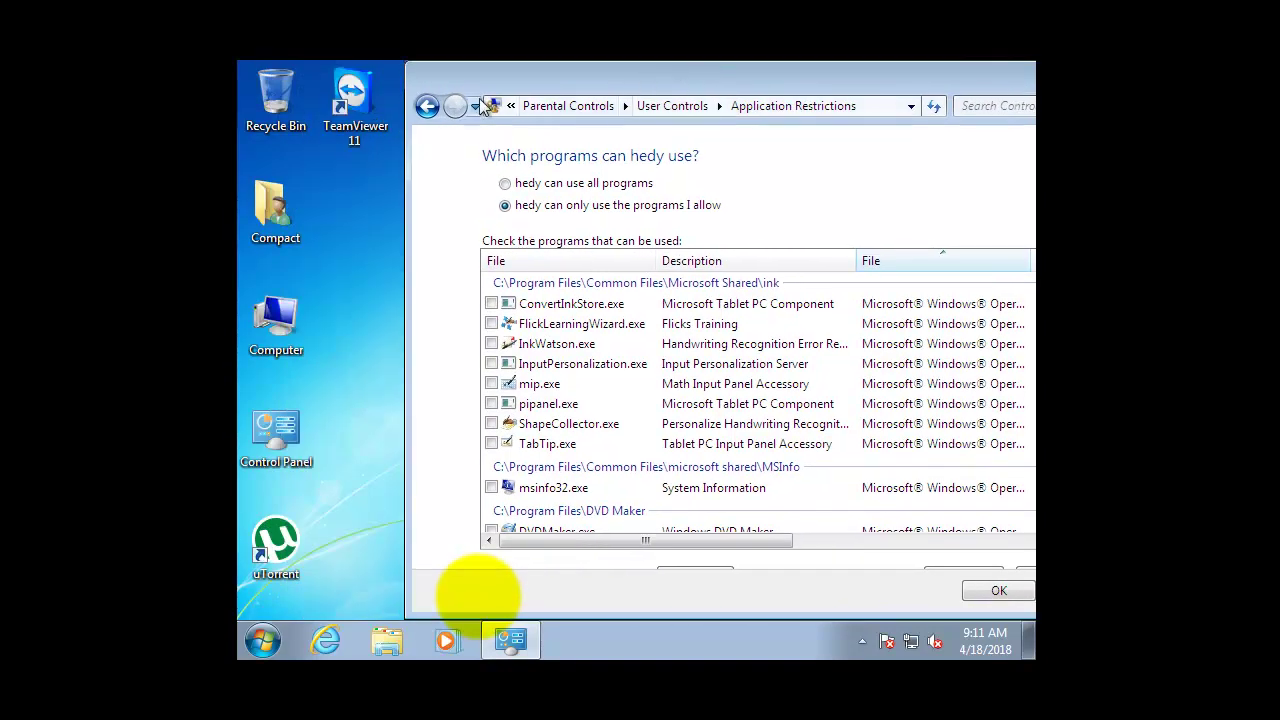
{"action": "left_click_drag", "start_coordinate": [500, 73], "coordinate": [330, 71]}
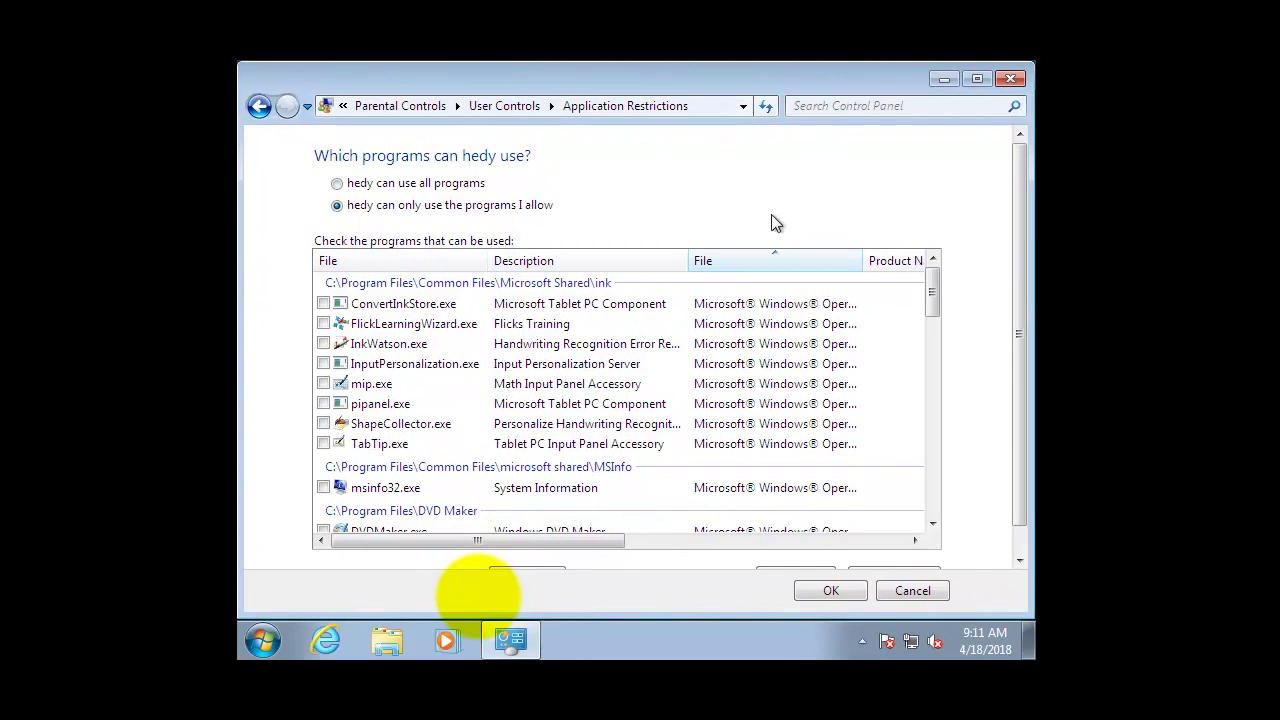
{"action": "left_click_drag", "start_coordinate": [938, 303], "coordinate": [938, 342]}
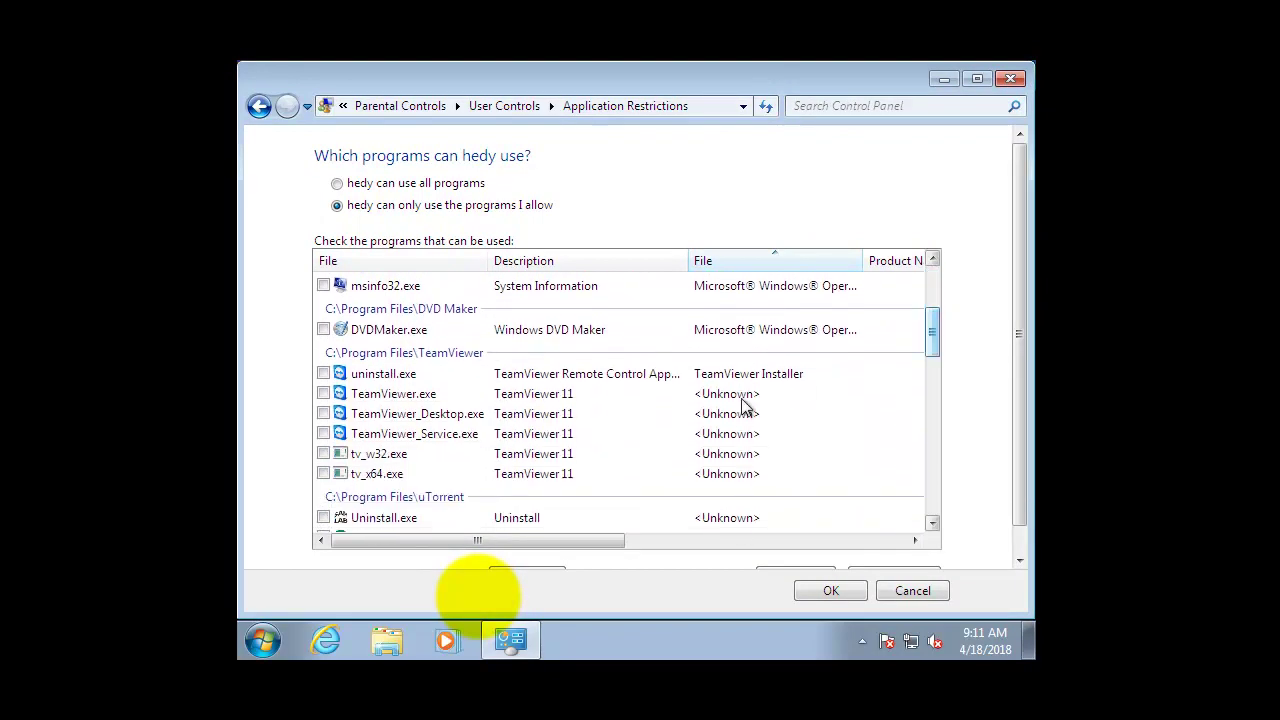
{"action": "left_click", "coordinate": [410, 416]}
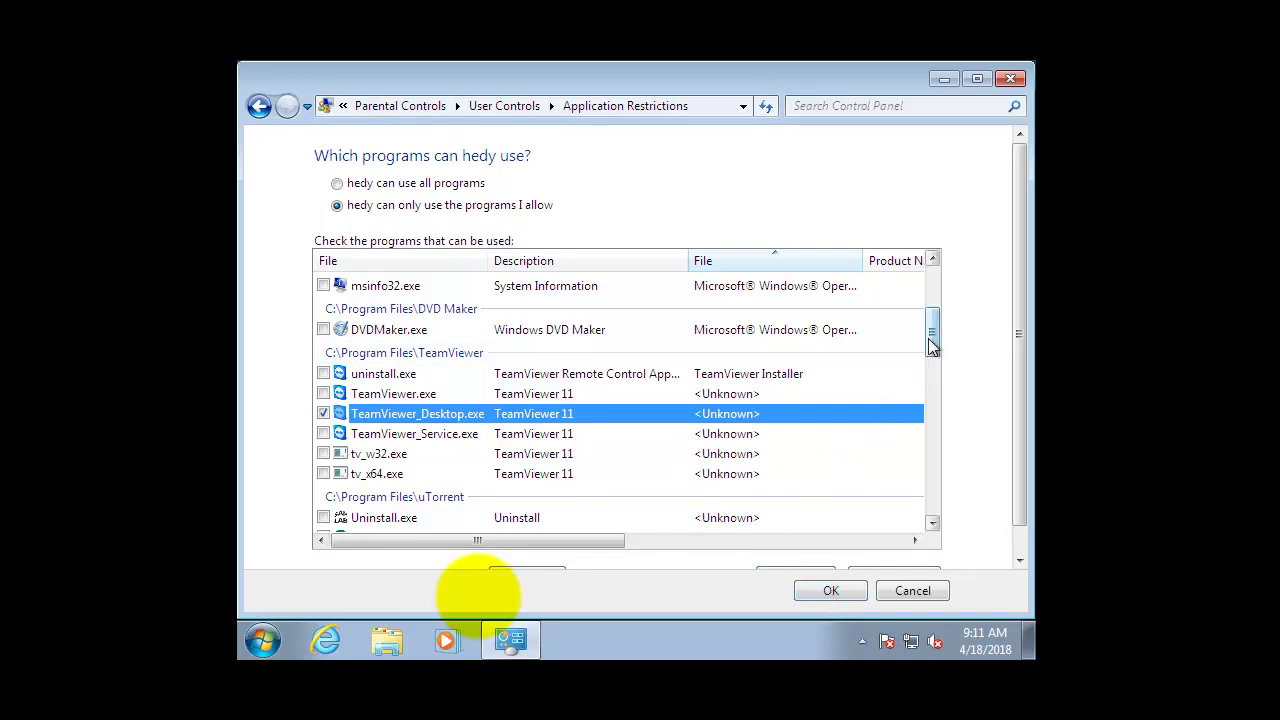
{"action": "left_click_drag", "start_coordinate": [932, 345], "coordinate": [934, 366]}
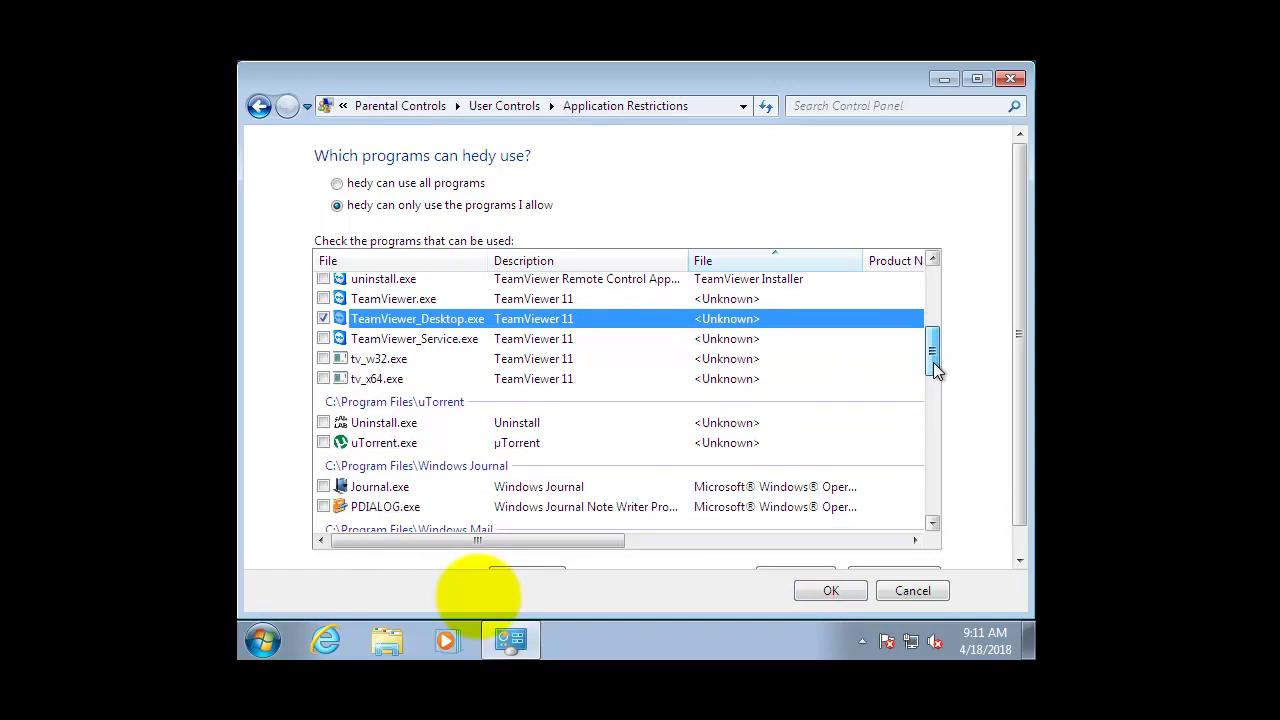
{"action": "left_click", "coordinate": [846, 591]}
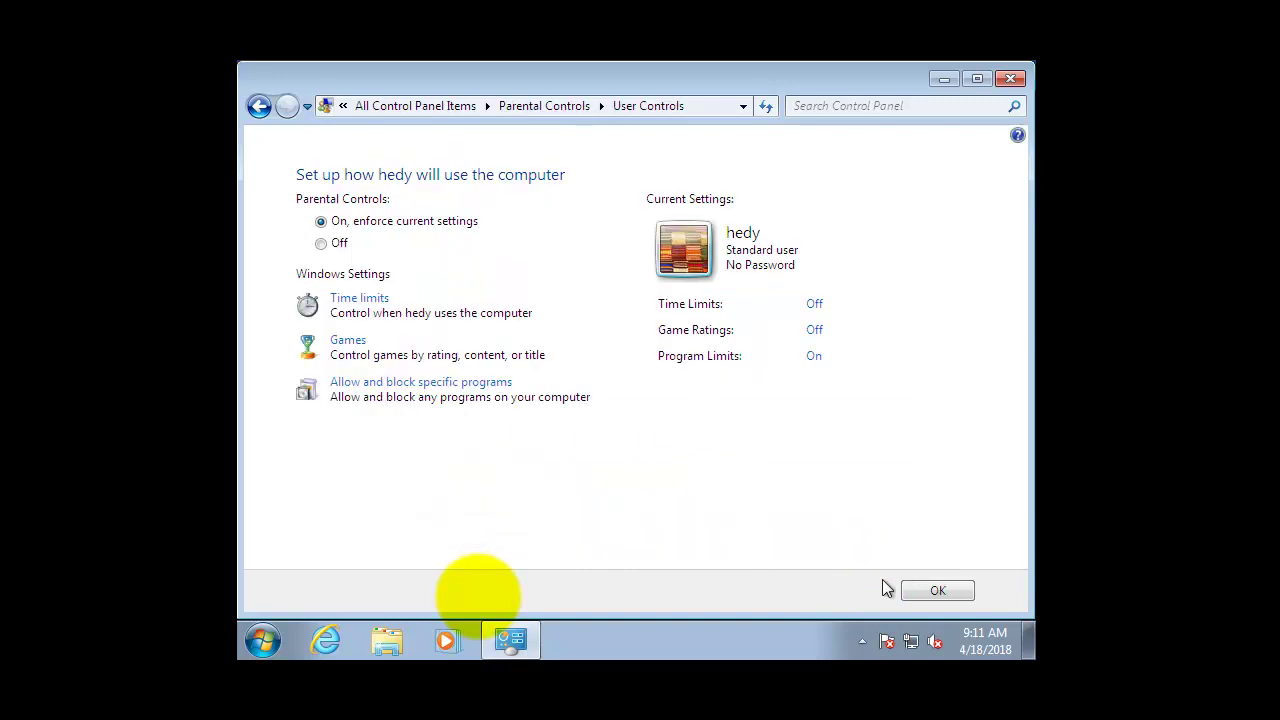
Save hedy's restrictions, close Parental Controls, and switch user into hedy's account.
{"action": "left_click", "coordinate": [933, 589]}
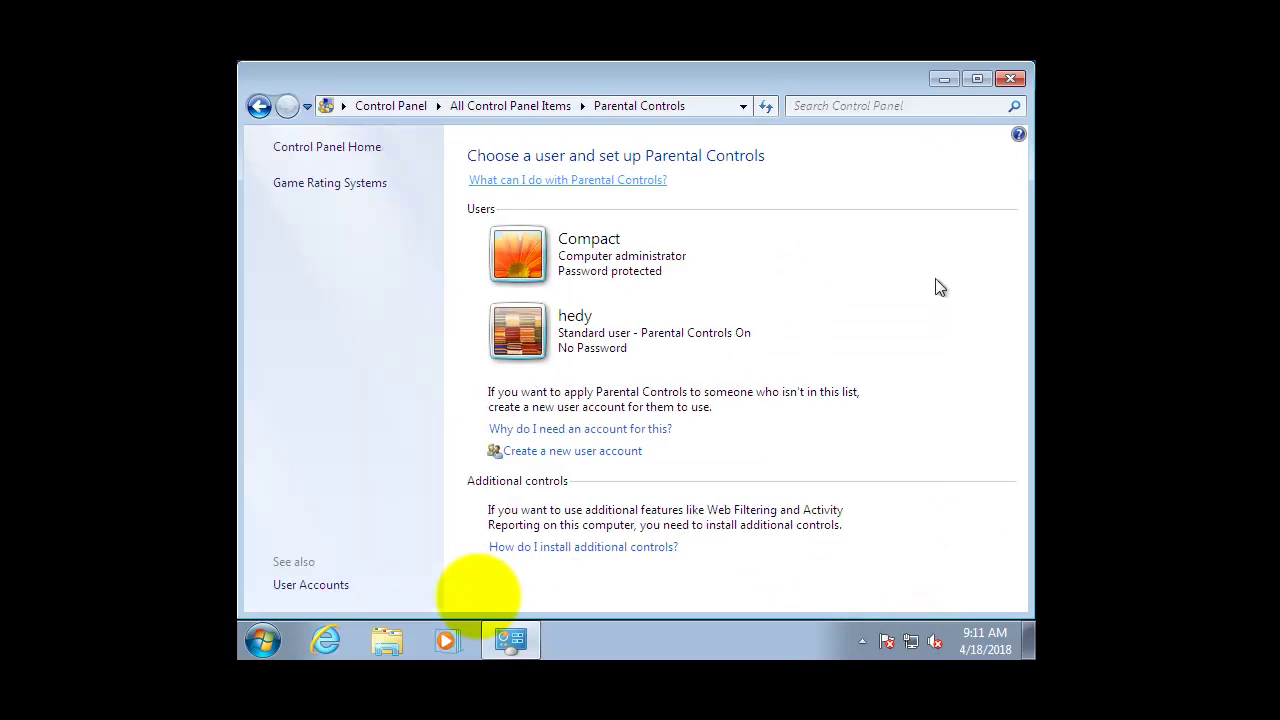
{"action": "left_click", "coordinate": [1012, 82]}
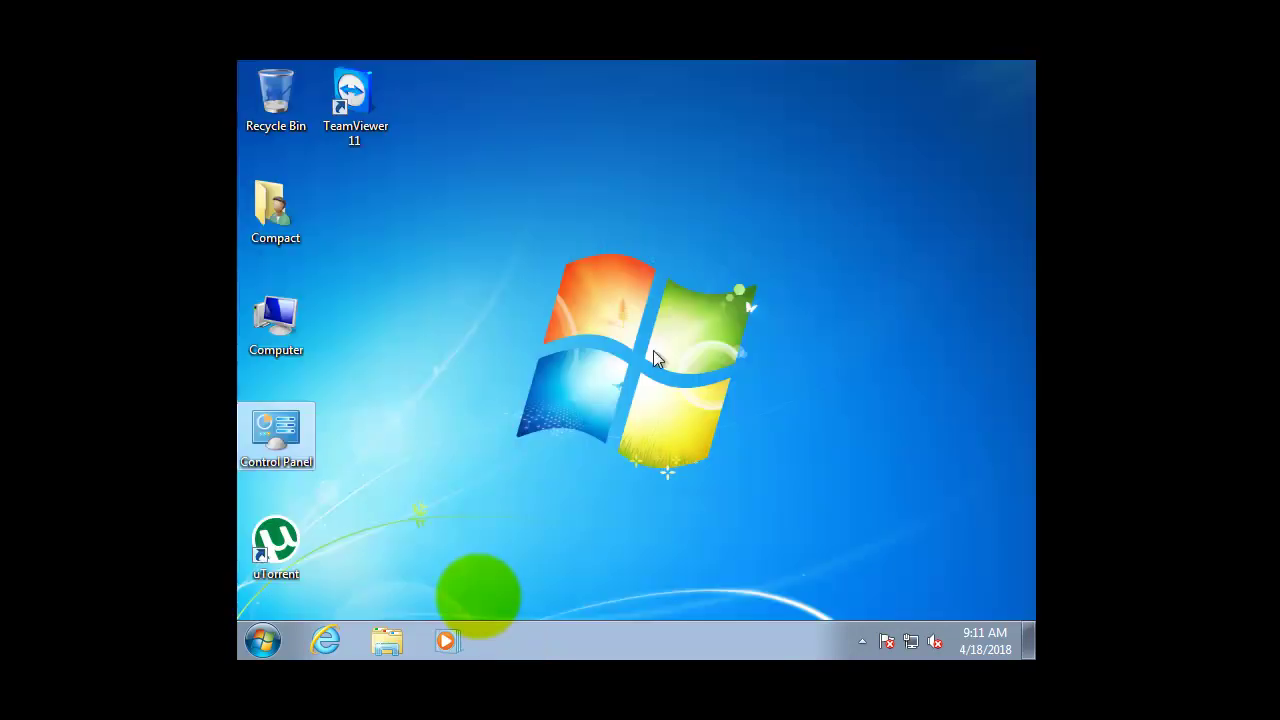
{"action": "left_click", "coordinate": [263, 640]}
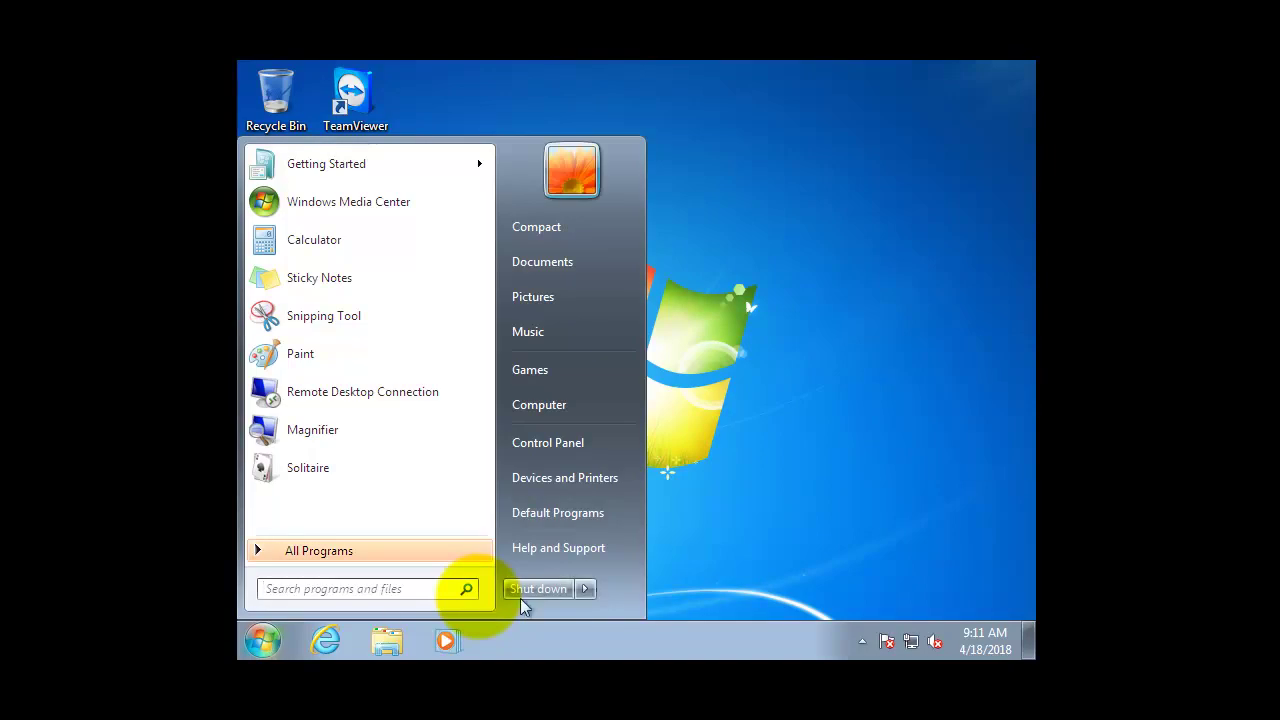
{"action": "left_click", "coordinate": [585, 590]}
{"action": "left_click", "coordinate": [645, 477]}
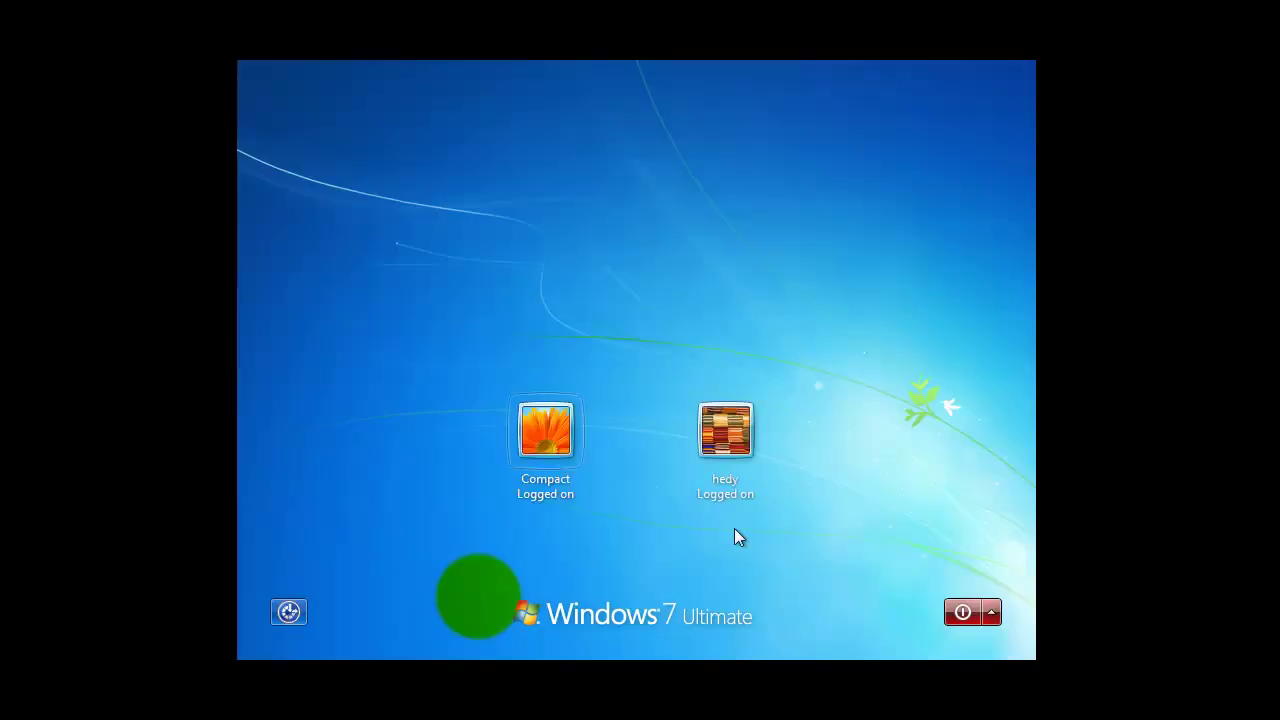
{"action": "left_click", "coordinate": [742, 450]}
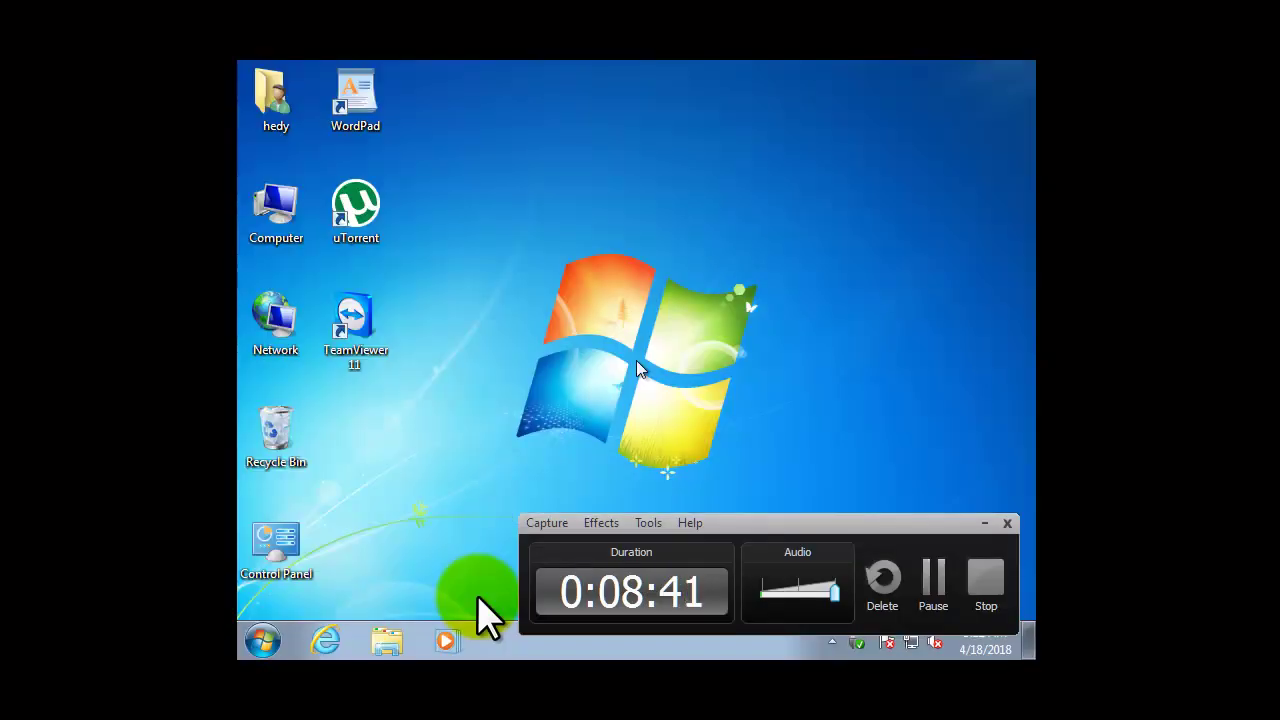
{"action": "left_click", "coordinate": [343, 305]}
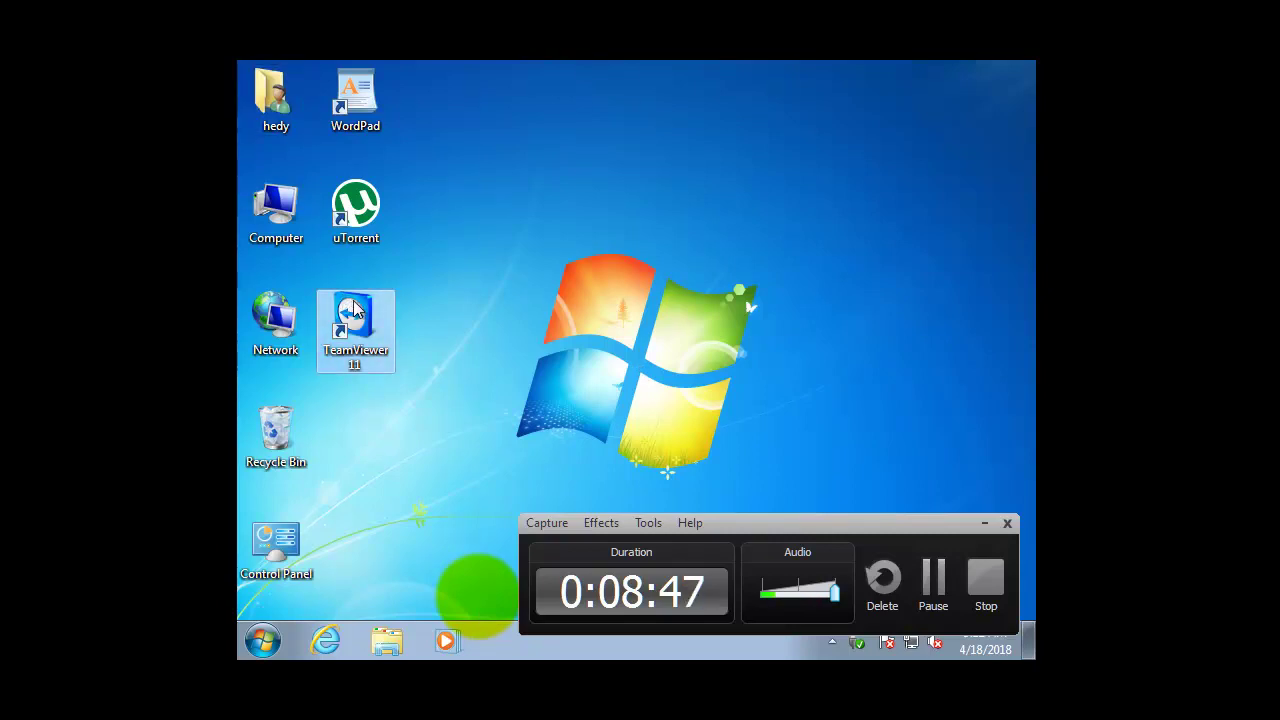
{"action": "double_click", "coordinate": [355, 308]}
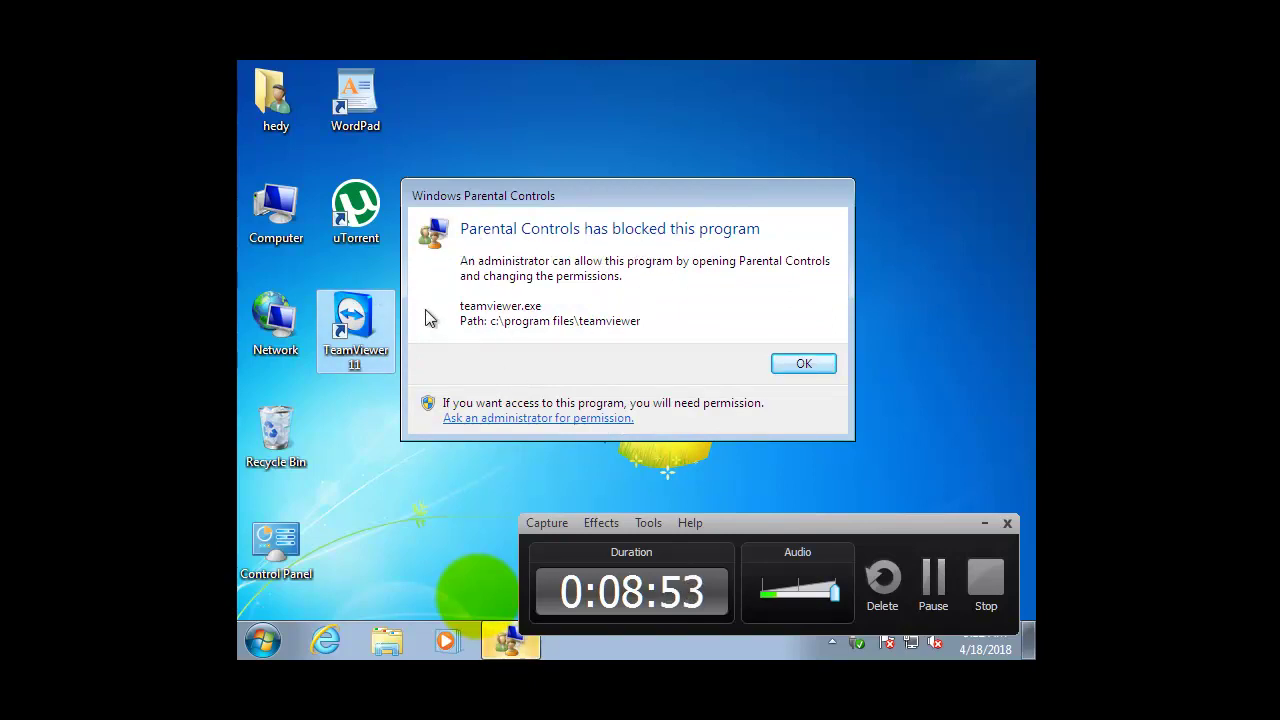
{"action": "left_click", "coordinate": [803, 364]}
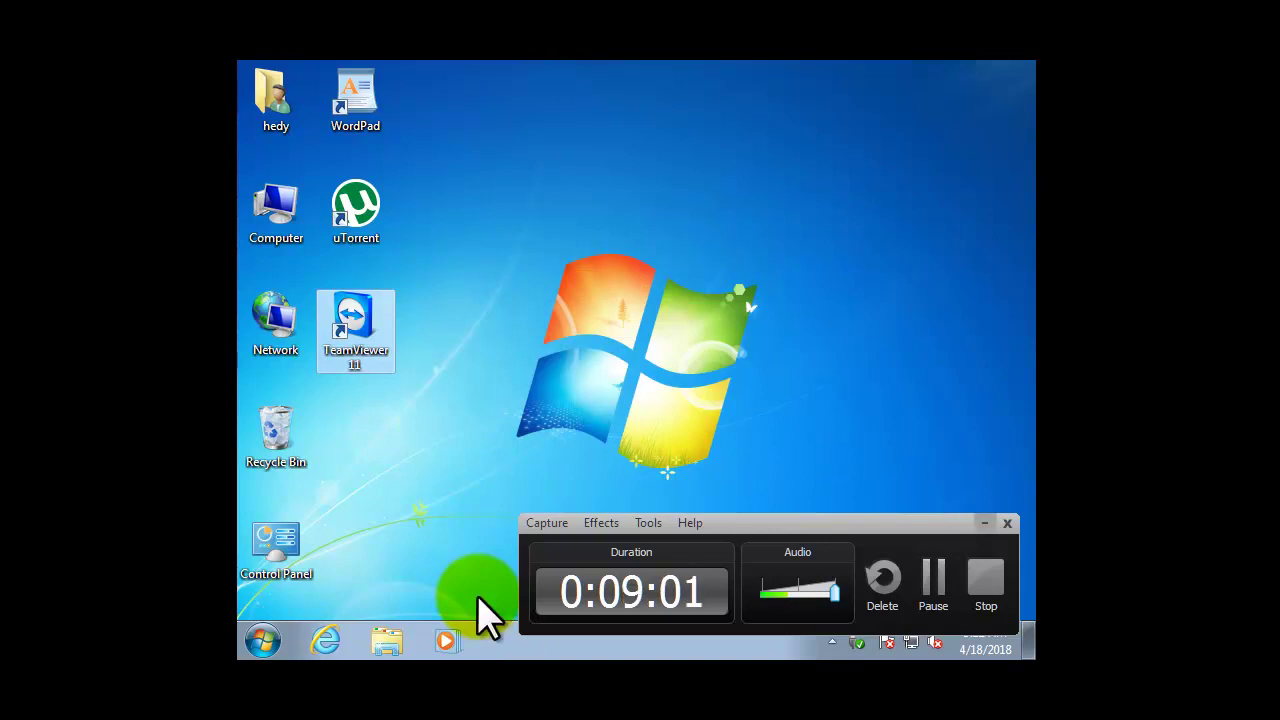
{"action": "left_click", "coordinate": [984, 523]}
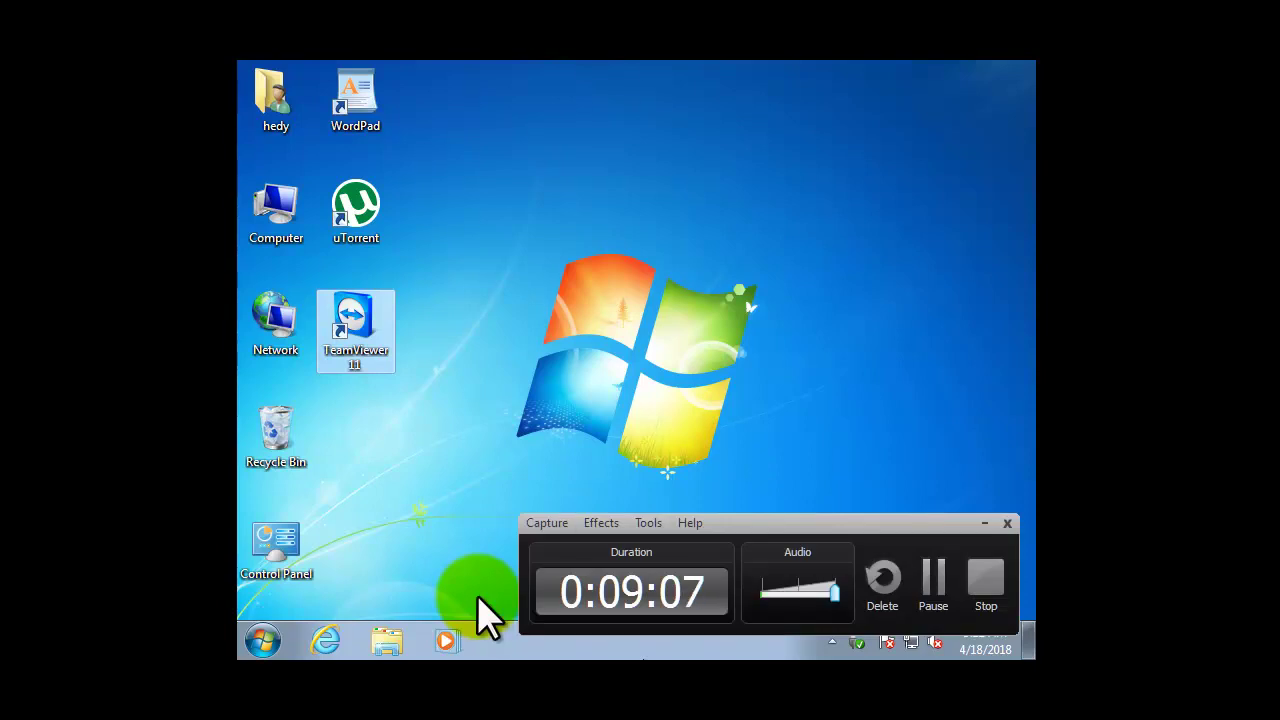
{"action": "left_click", "coordinate": [283, 548]}
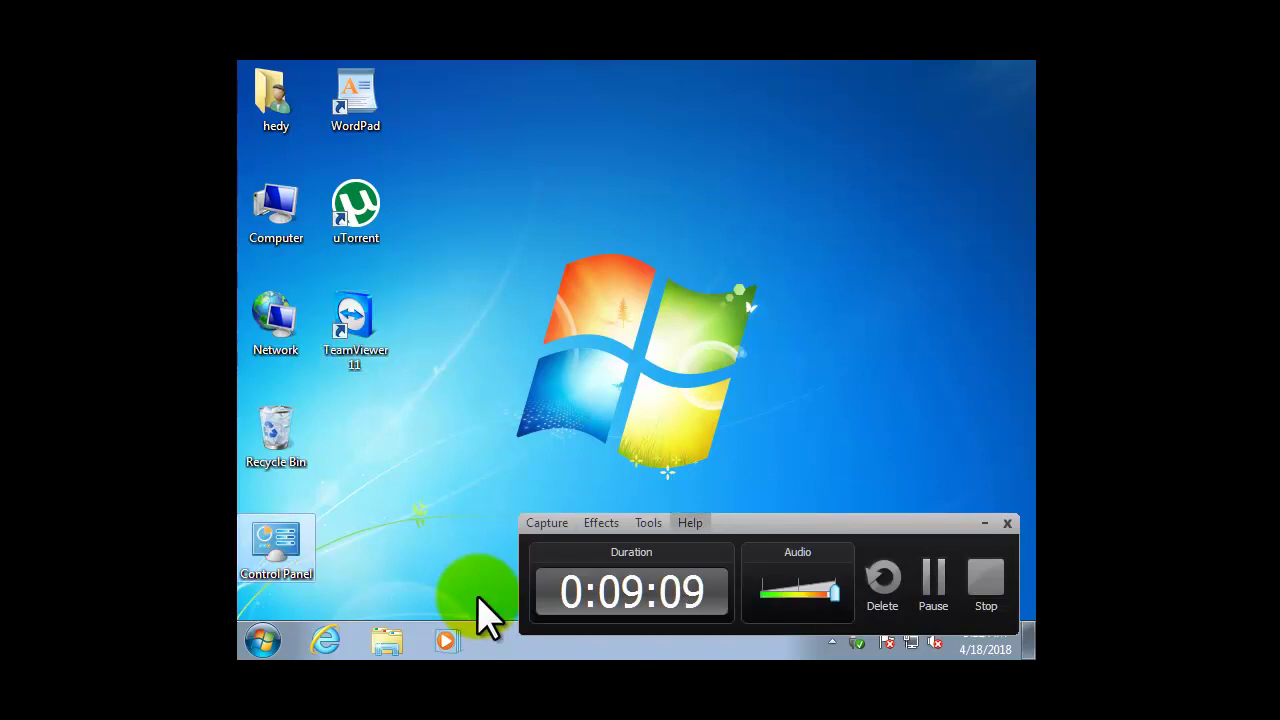
In Control Panel User Accounts, approve Manage another account with the admin password and view hedy's account.
{"action": "double_click", "coordinate": [305, 550]}
{"action": "scroll", "coordinate": [765, 377], "scroll_direction": "down", "scroll_amount": 1}
{"action": "scroll", "coordinate": [962, 490], "scroll_direction": "down", "scroll_amount": 3}
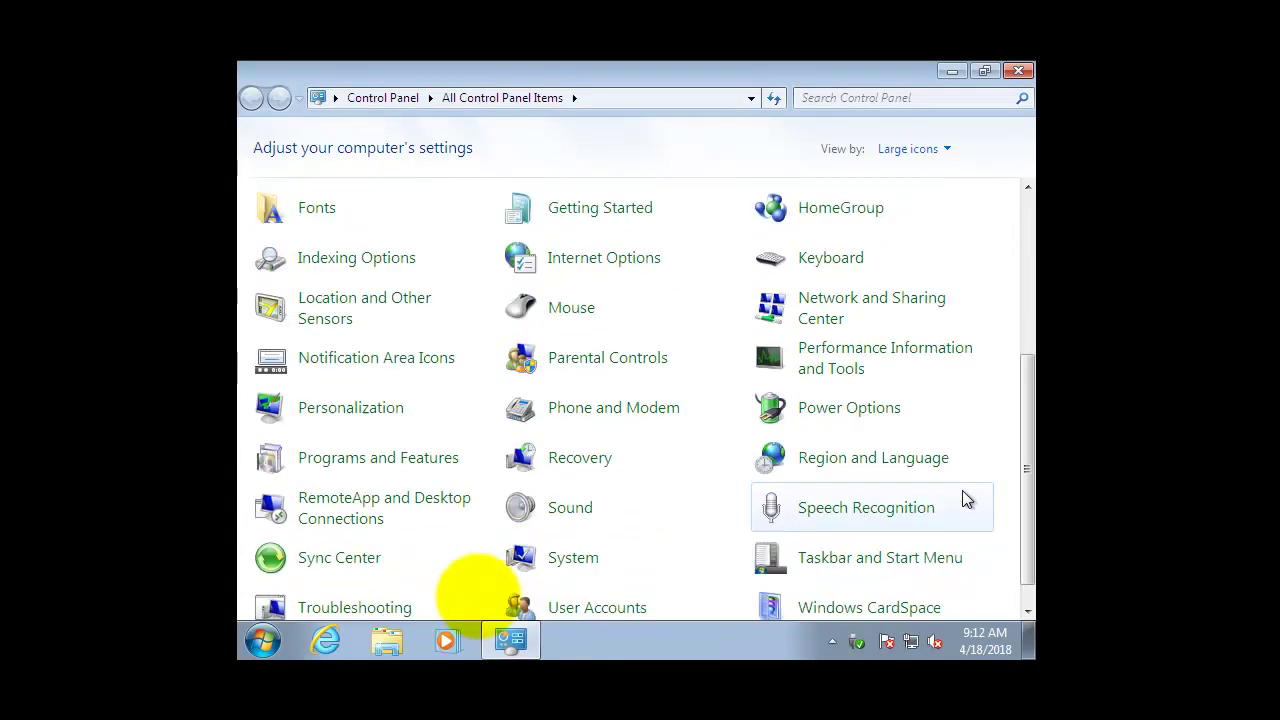
{"action": "left_click", "coordinate": [572, 586]}
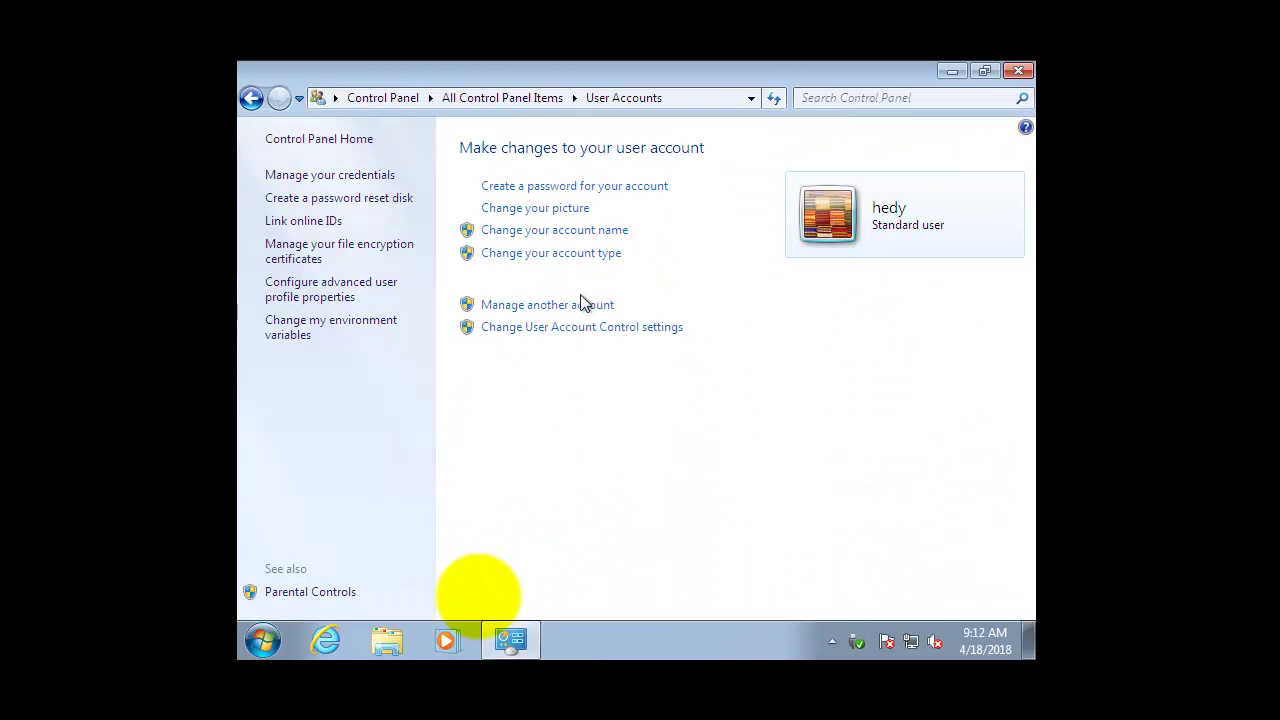
{"action": "left_click", "coordinate": [580, 304]}
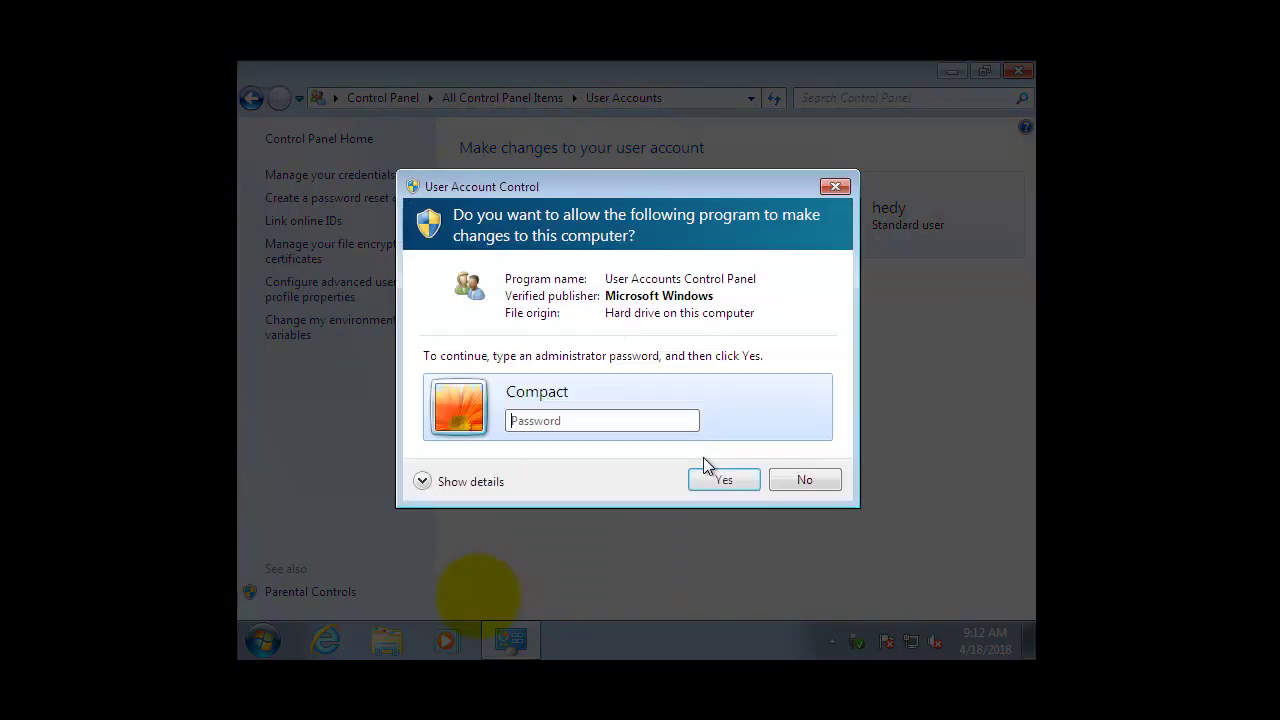
{"action": "type", "text": "••••"}
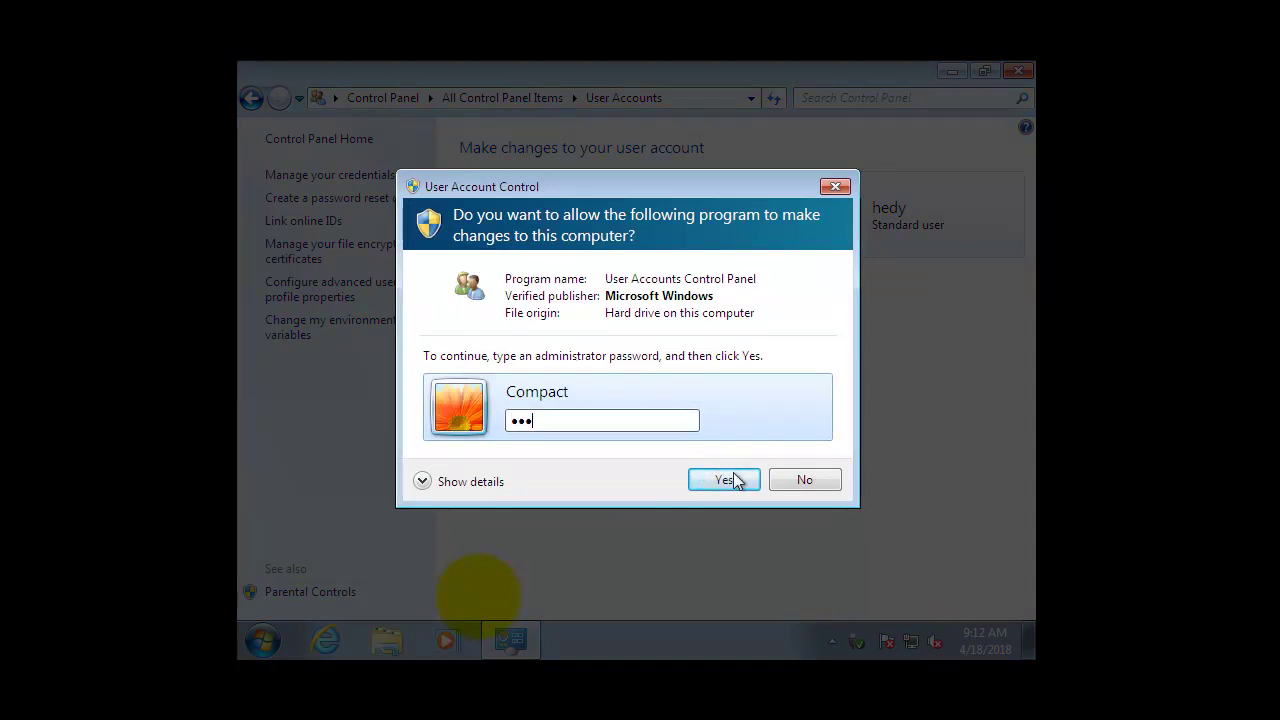
{"action": "left_click", "coordinate": [729, 478]}
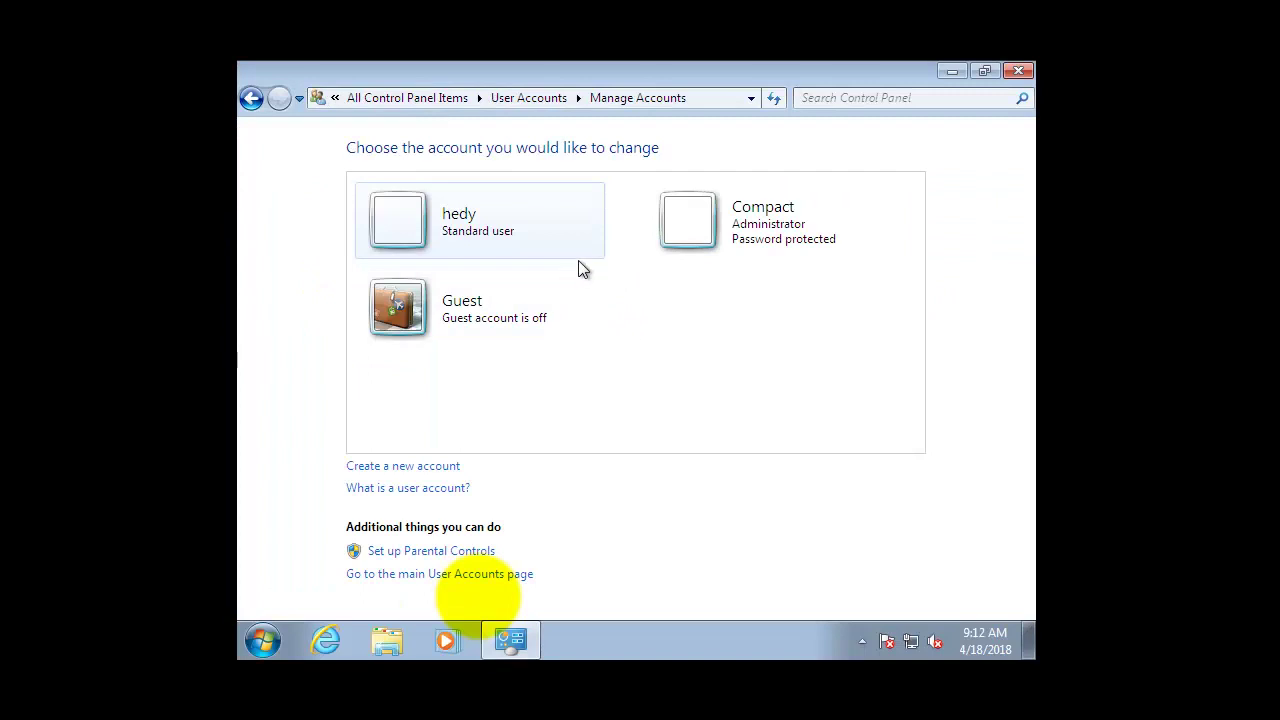
{"action": "left_click", "coordinate": [503, 230]}
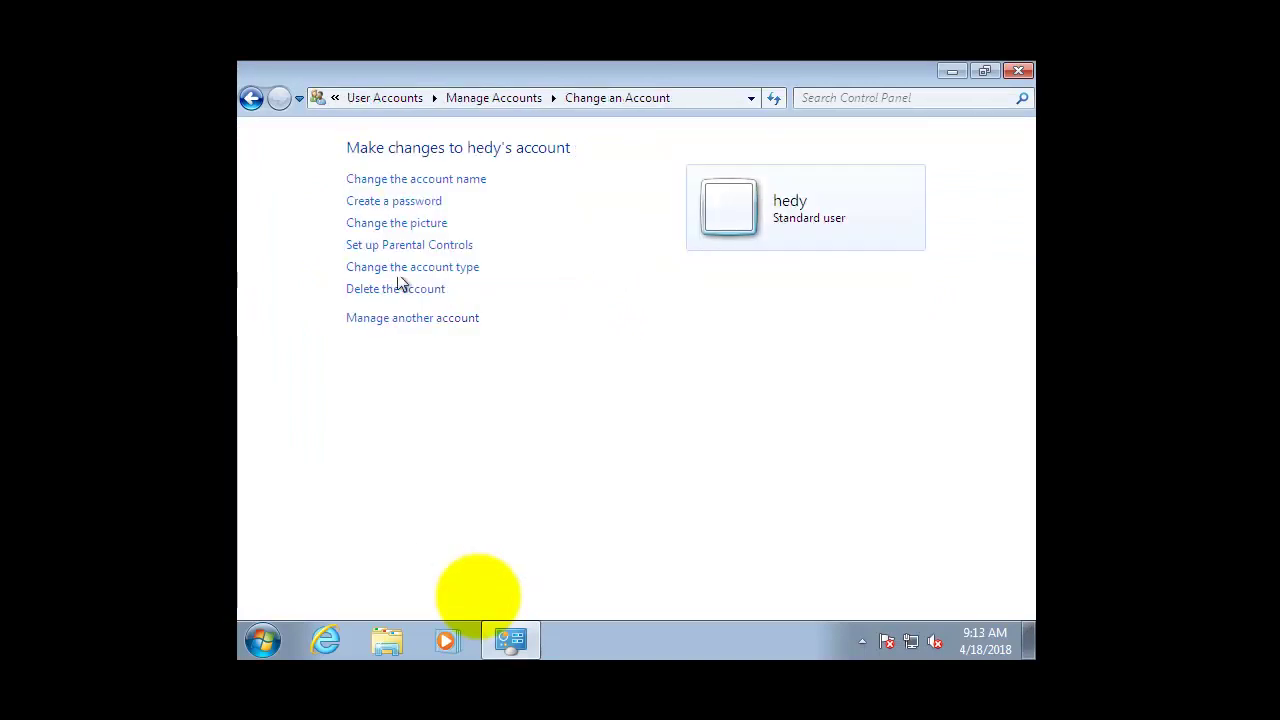
{"action": "left_click", "coordinate": [251, 97]}
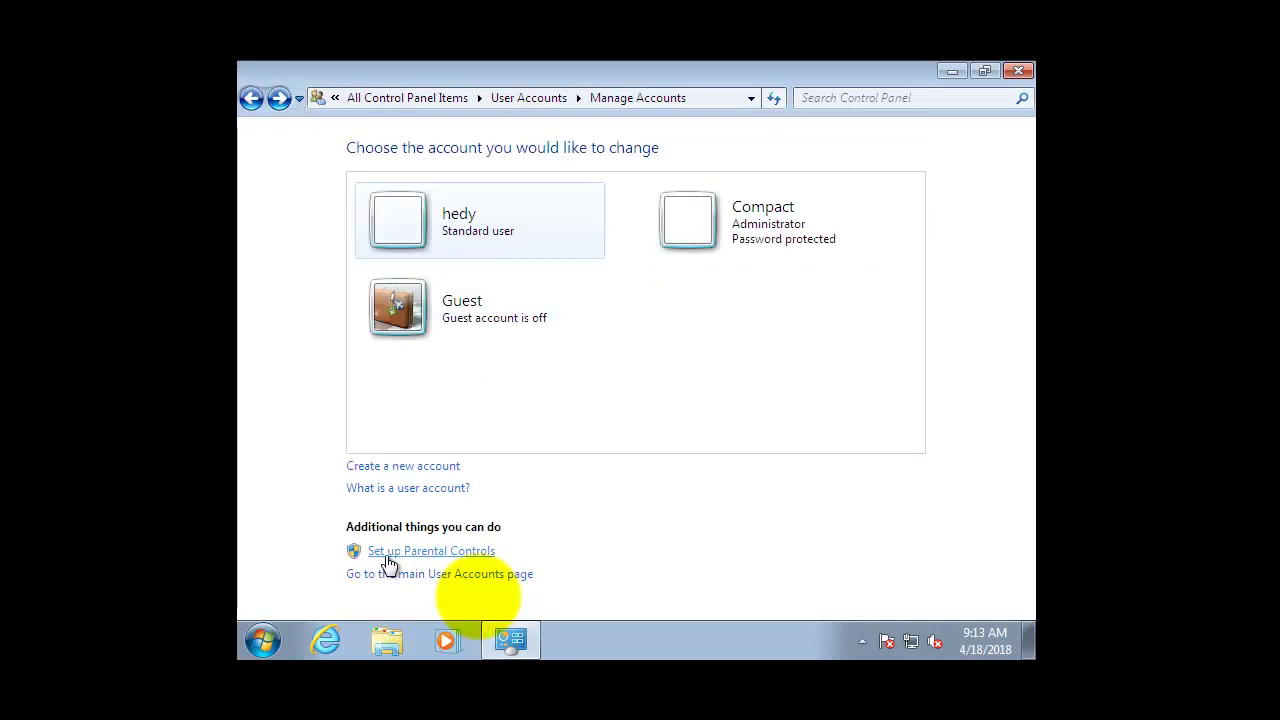
Open Set up Parental Controls with the admin password, check hedy's status, then close the window.
{"action": "left_click", "coordinate": [440, 553]}
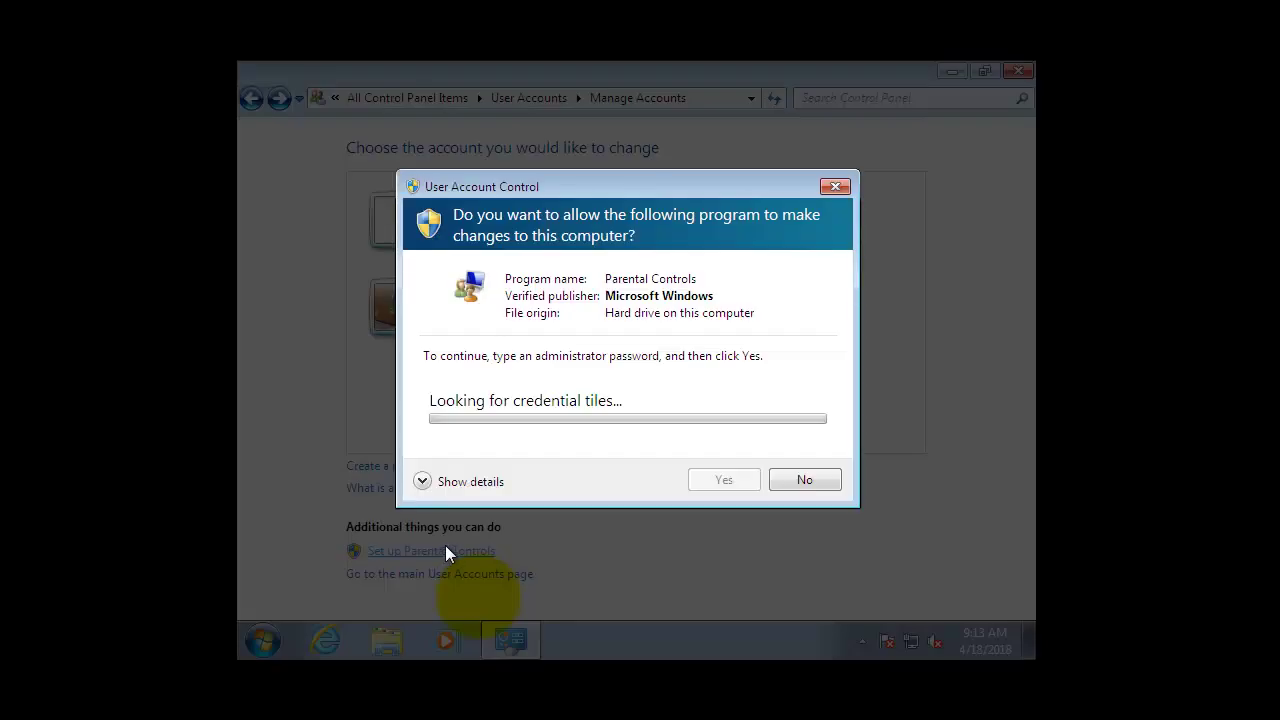
{"action": "type", "text": "pas"}
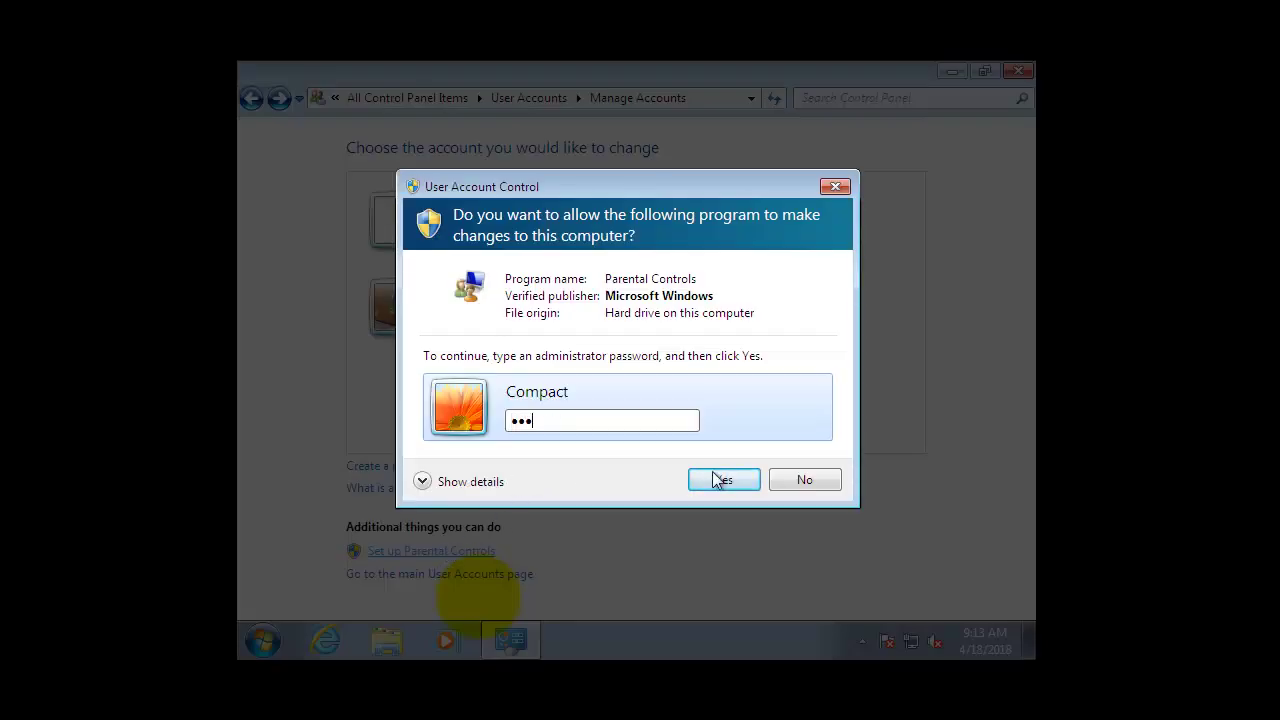
{"action": "left_click", "coordinate": [724, 480]}
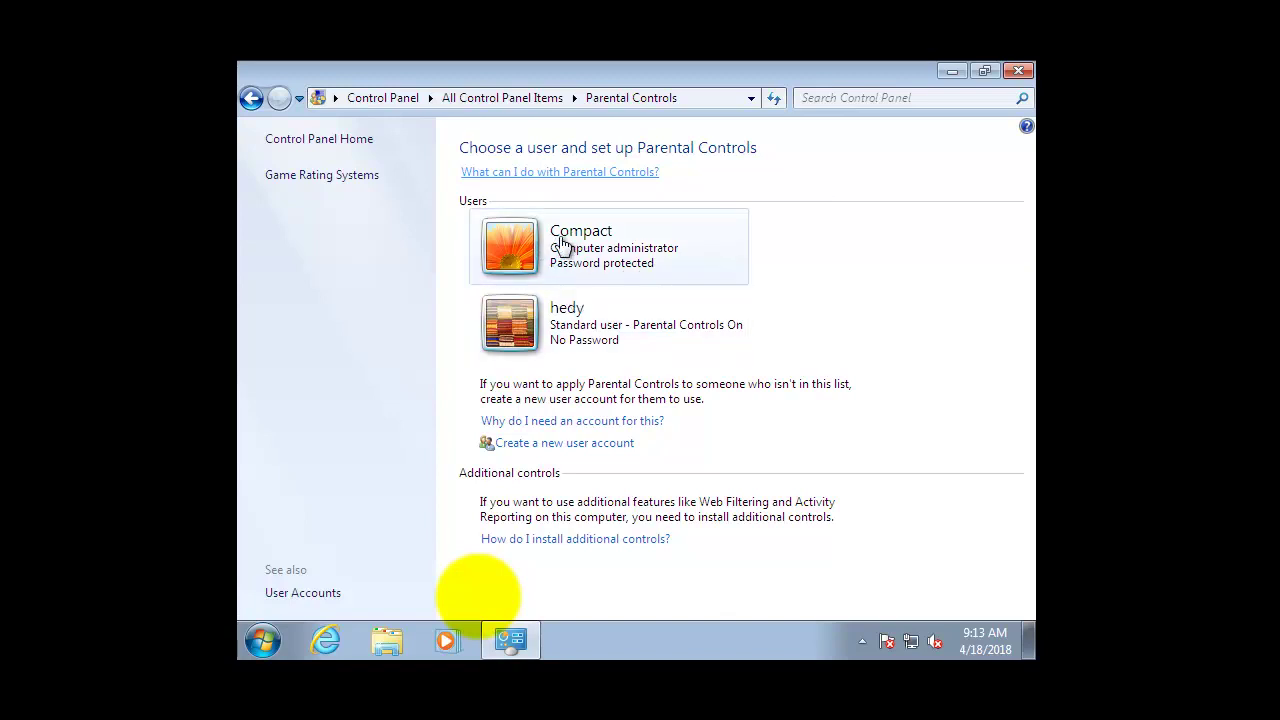
{"action": "left_click", "coordinate": [251, 100]}
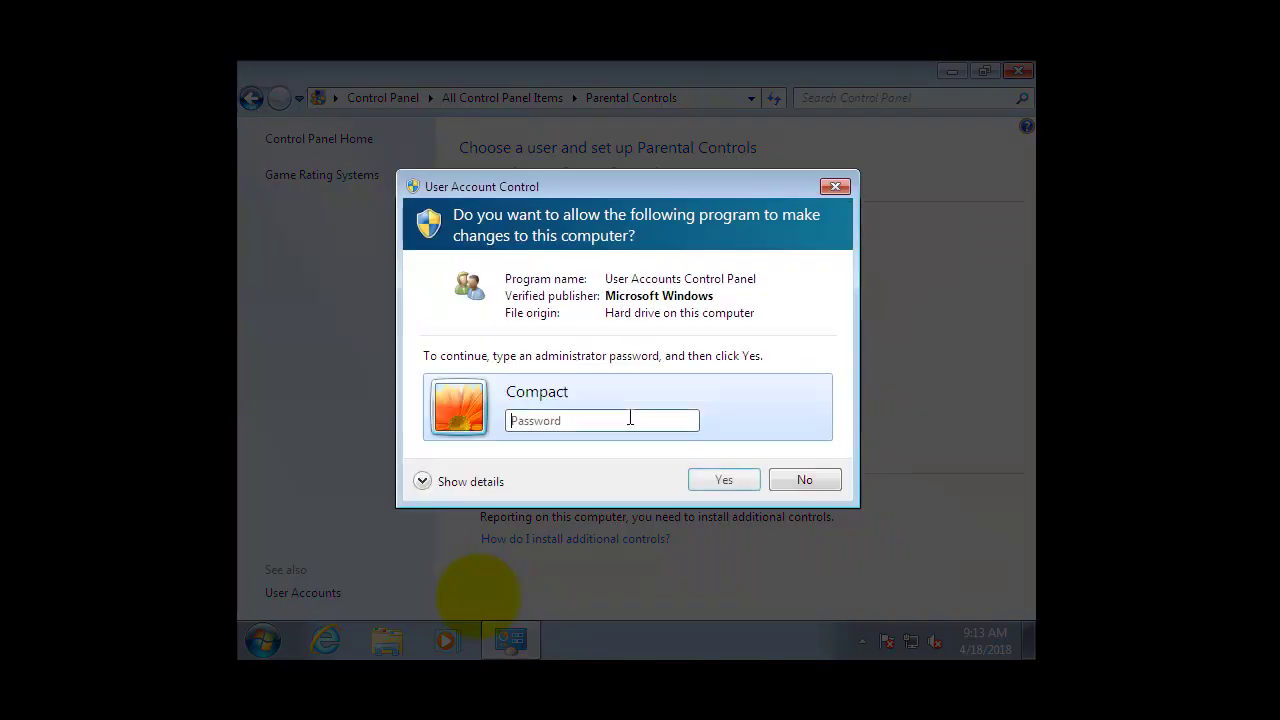
{"action": "left_click", "coordinate": [780, 486]}
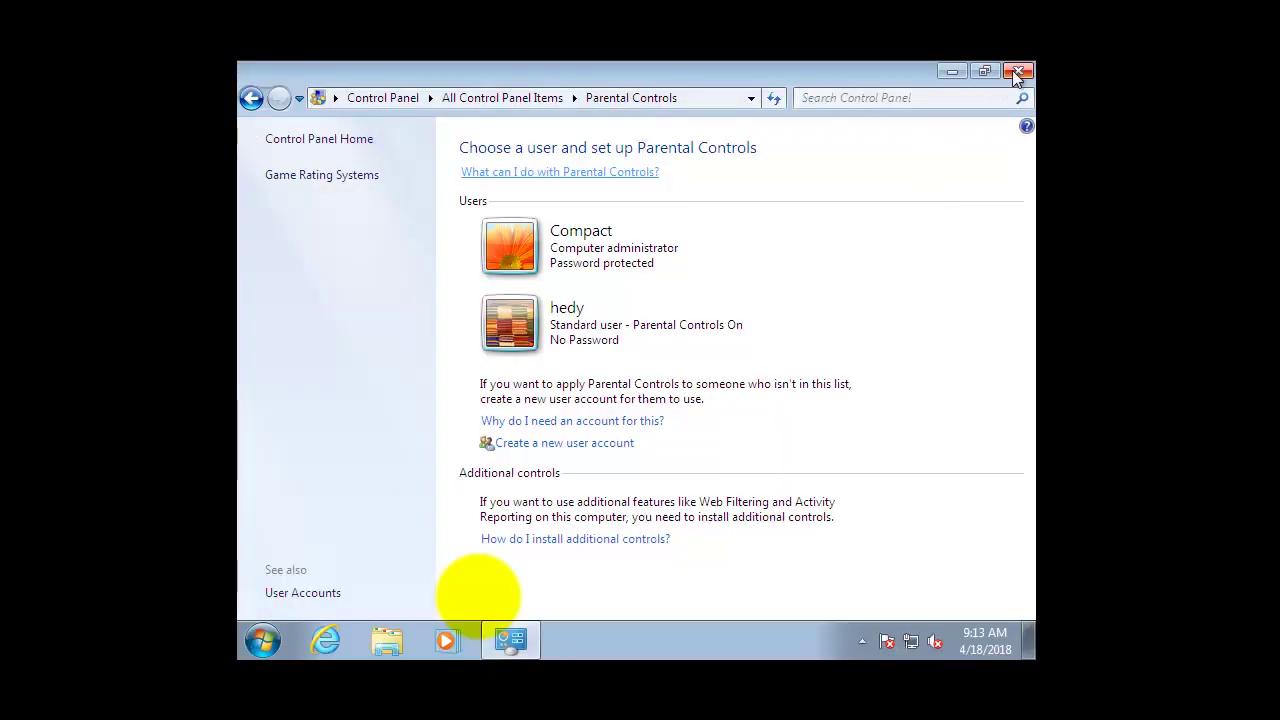
{"action": "left_click", "coordinate": [1018, 72]}
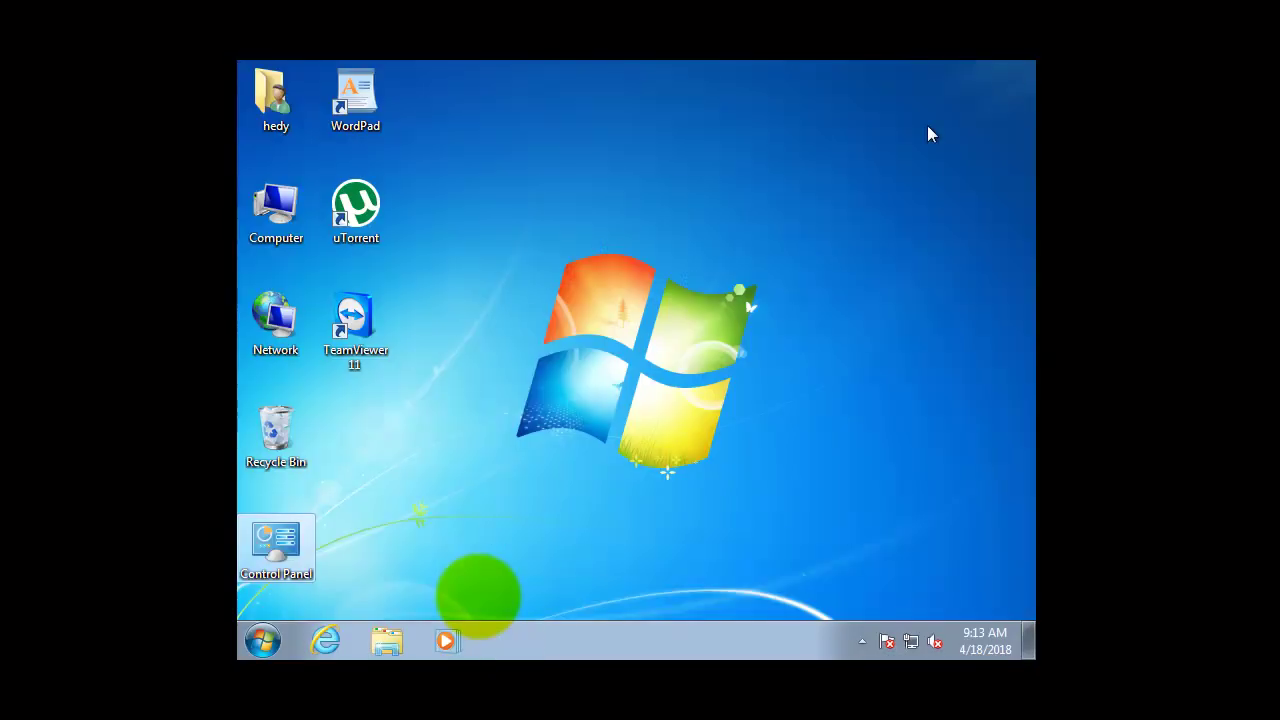
Switch user from hedy's session and sign in to Compact with its password.
{"action": "left_click", "coordinate": [265, 640]}
{"action": "left_click", "coordinate": [585, 589]}
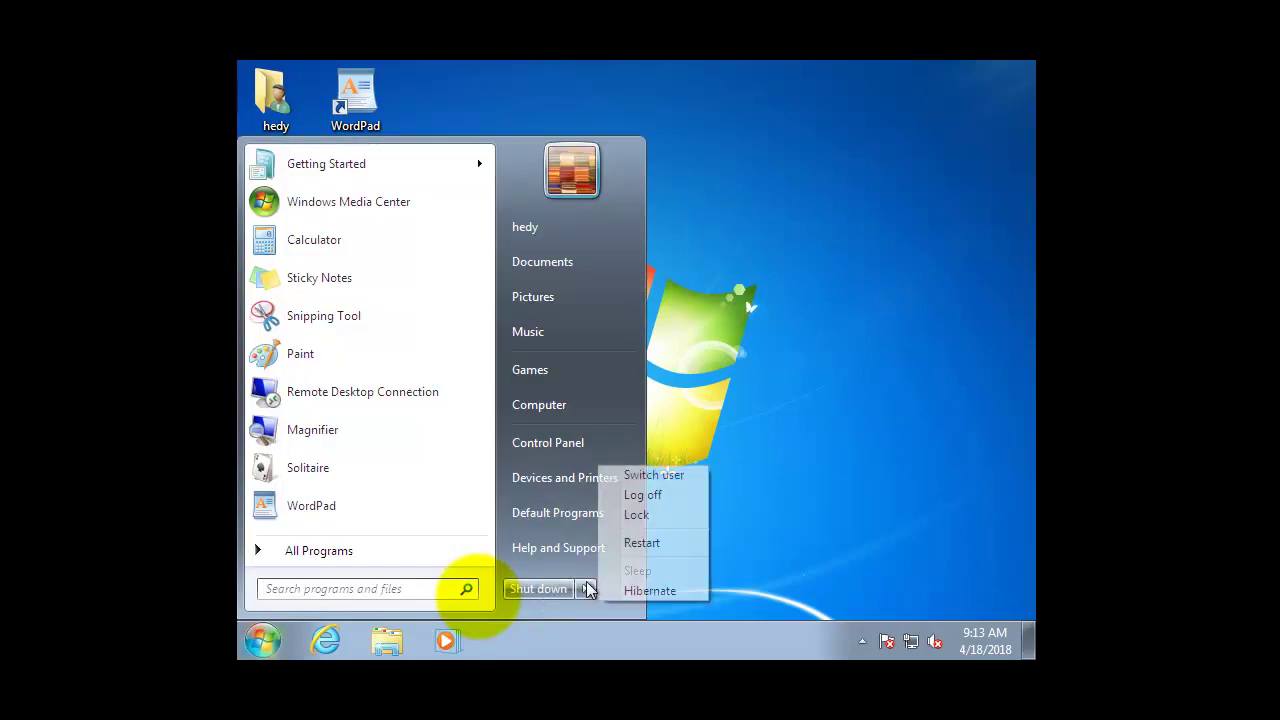
{"action": "left_click", "coordinate": [655, 477]}
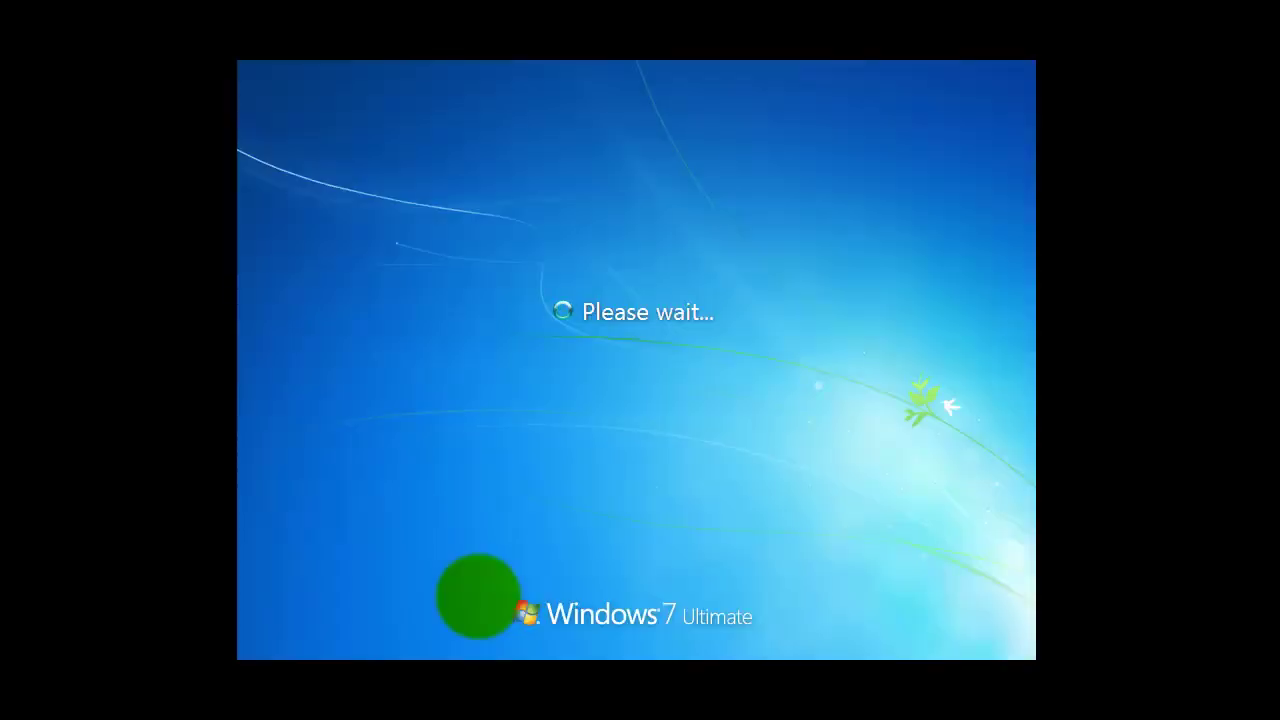
{"action": "left_click", "coordinate": [544, 435]}
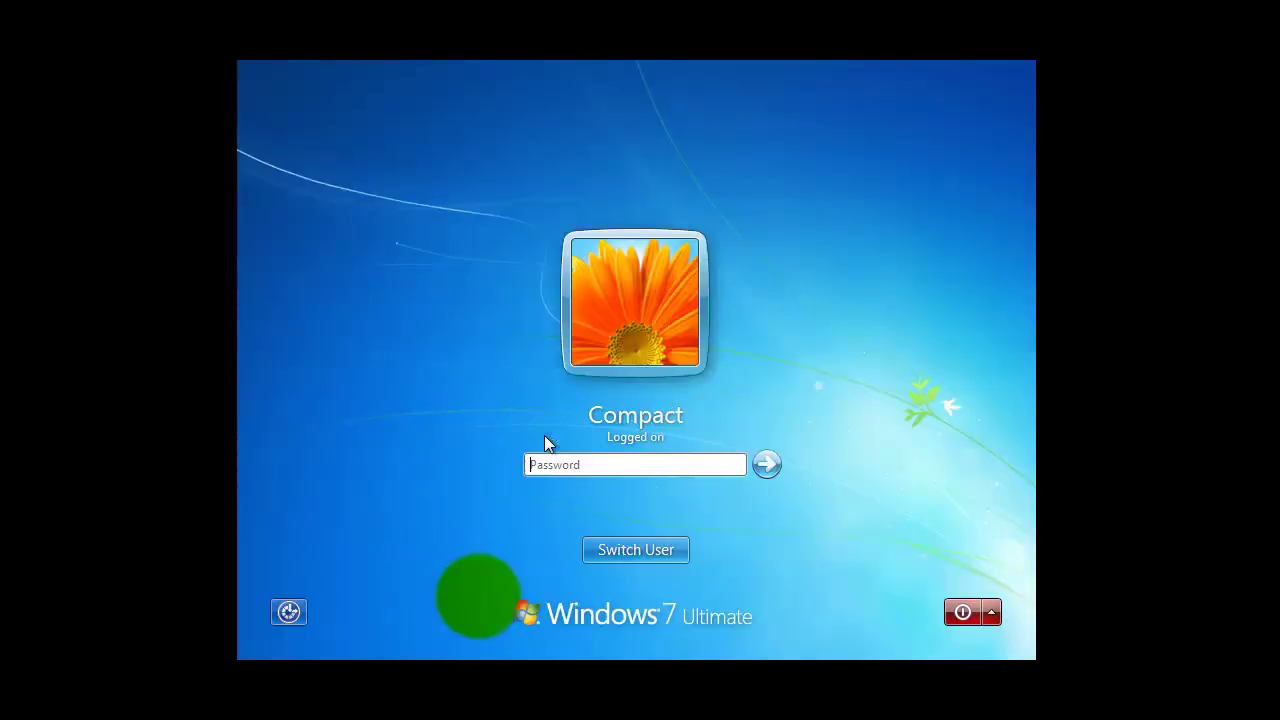
{"action": "type", "text": "1"}
{"action": "left_click", "coordinate": [765, 463]}
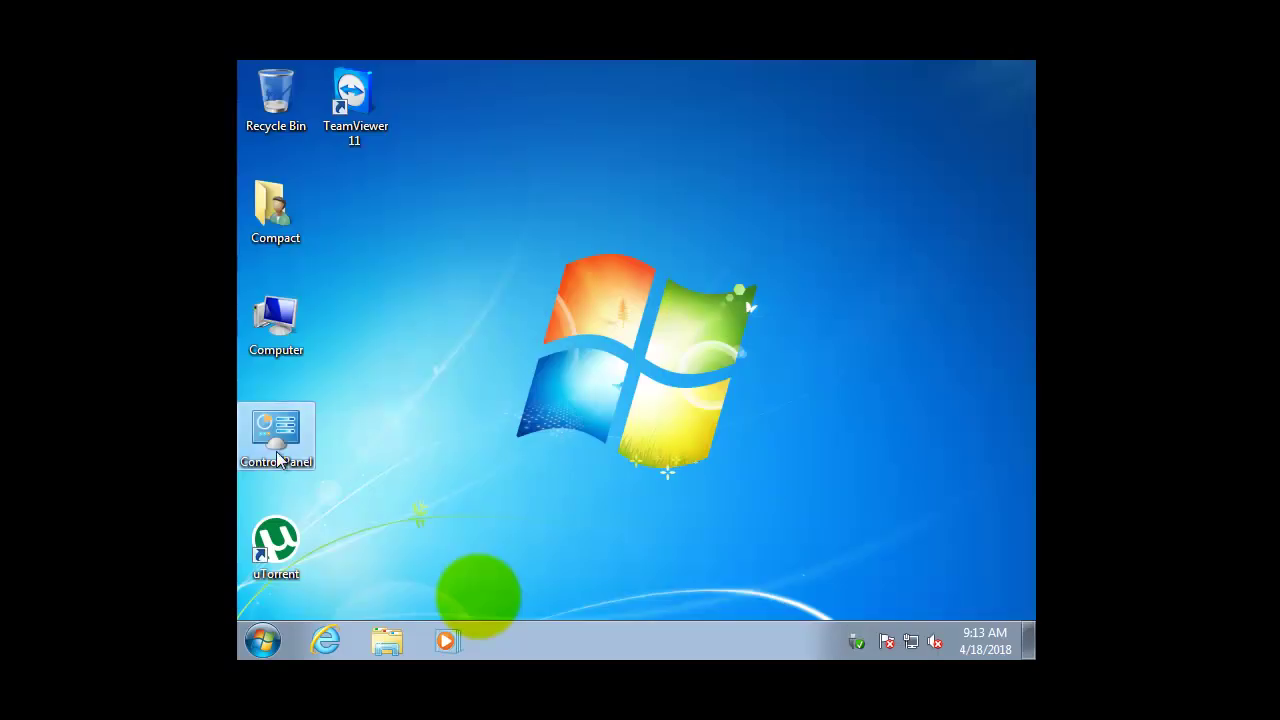
Remove Compact's password in User Accounts, confirming with the current password.
{"action": "double_click", "coordinate": [278, 448]}
{"action": "scroll", "coordinate": [300, 440], "scroll_direction": "down", "scroll_amount": 4}
{"action": "scroll", "coordinate": [574, 580], "scroll_direction": "down", "scroll_amount": 3}
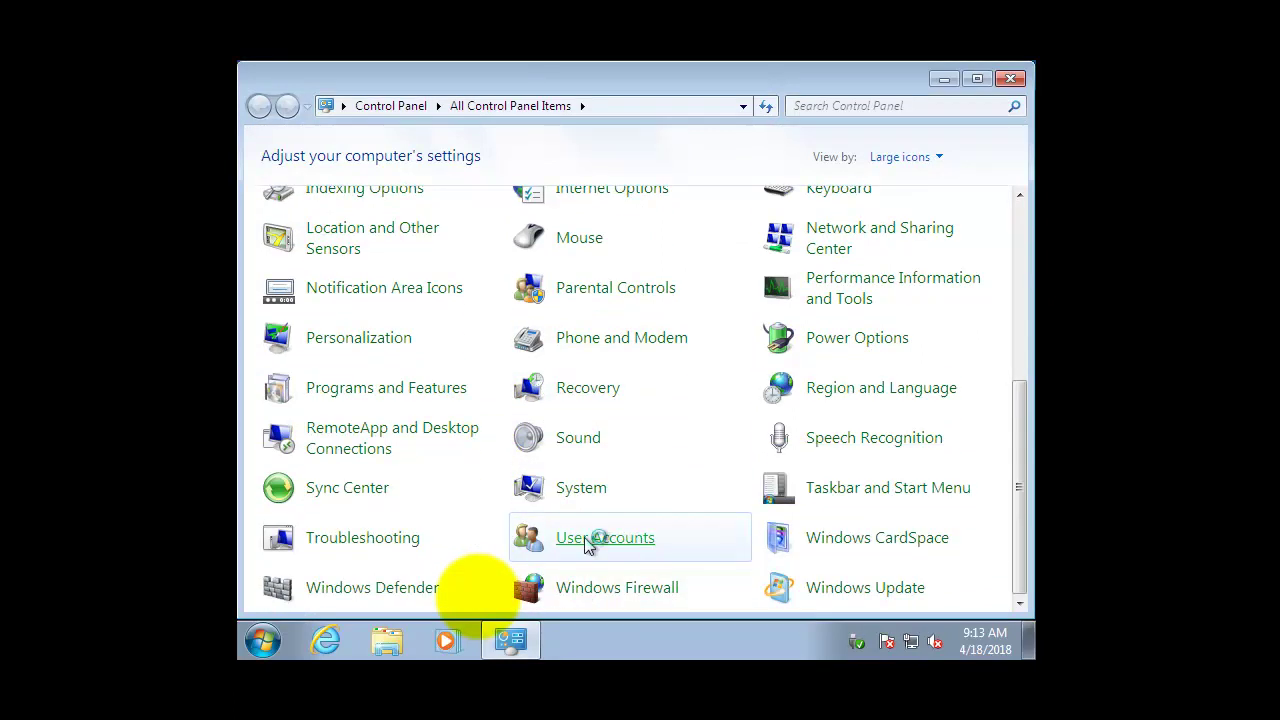
{"action": "left_click", "coordinate": [587, 544]}
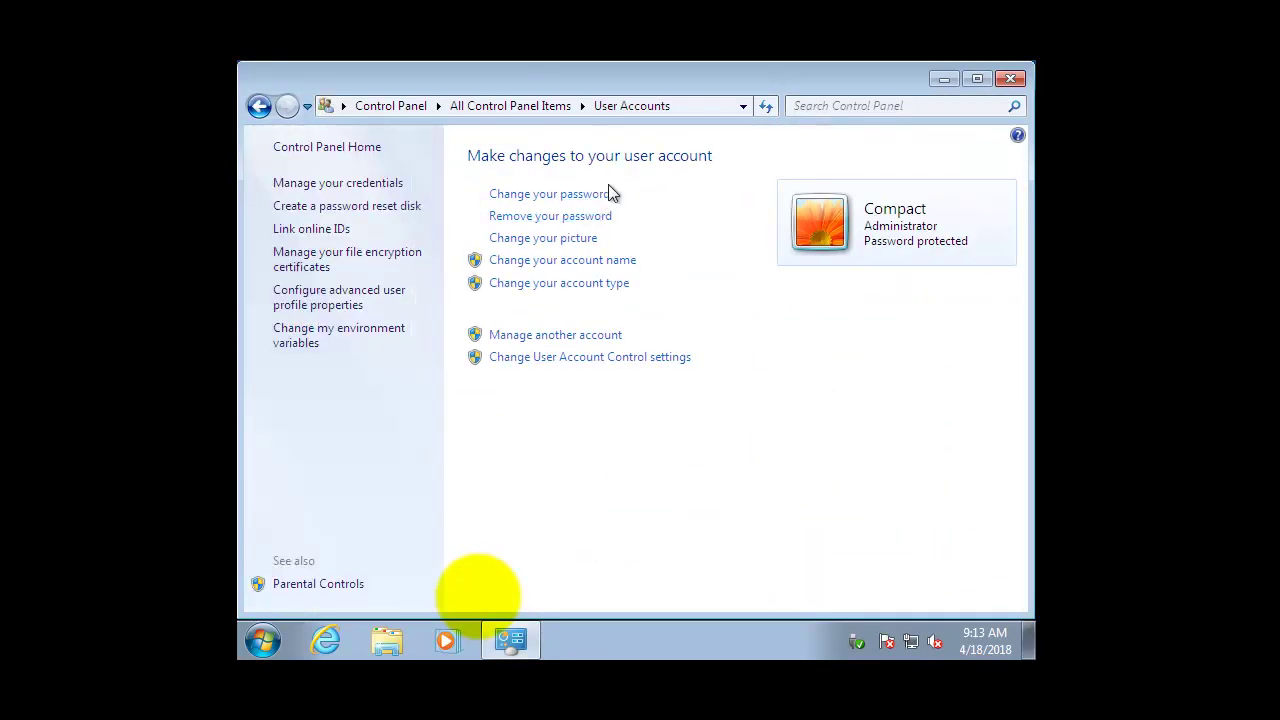
{"action": "left_click", "coordinate": [553, 216]}
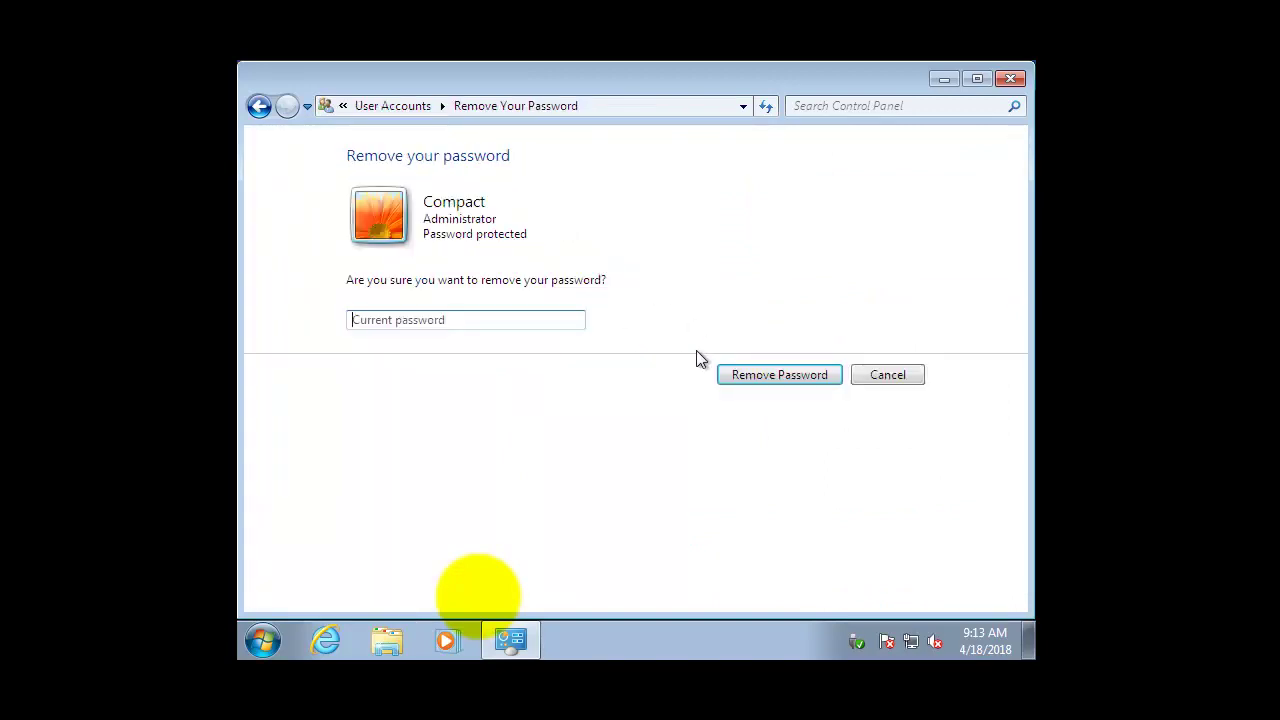
{"action": "type", "text": "123"}
{"action": "left_click", "coordinate": [775, 376]}
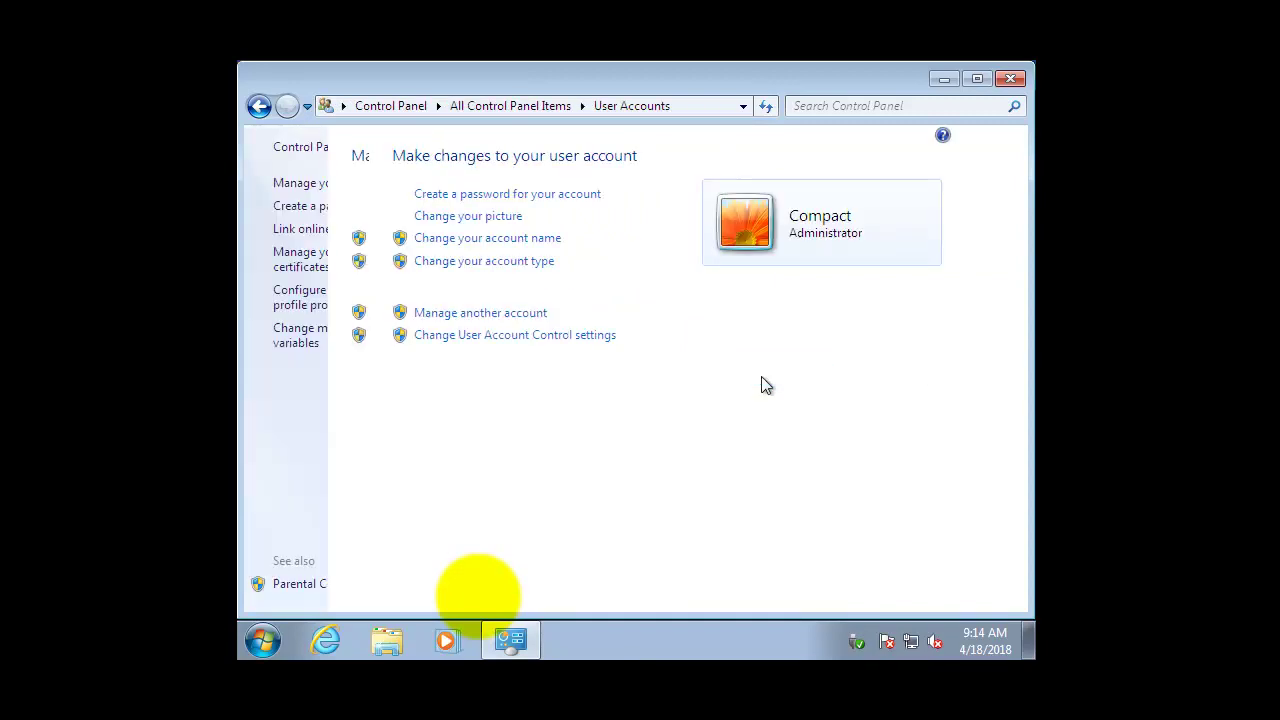
Go to hedy's account and open her Parental Controls settings.
{"action": "left_click", "coordinate": [531, 314]}
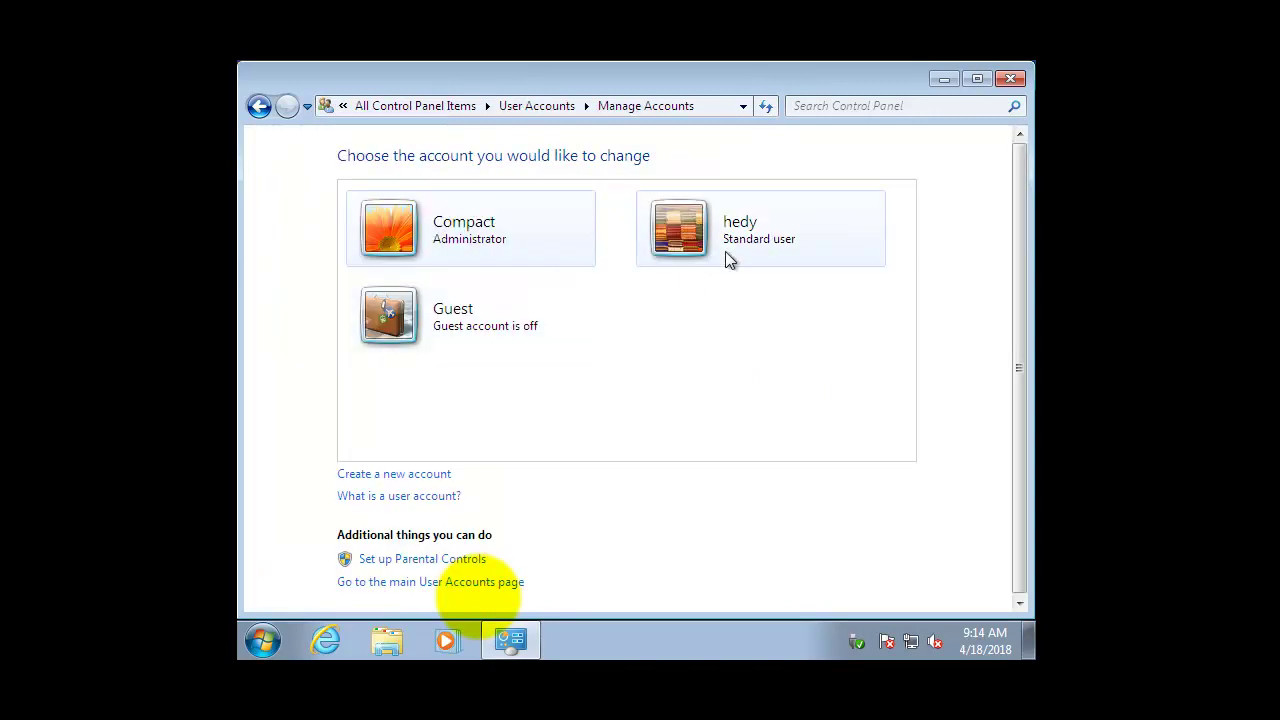
{"action": "left_click", "coordinate": [730, 222]}
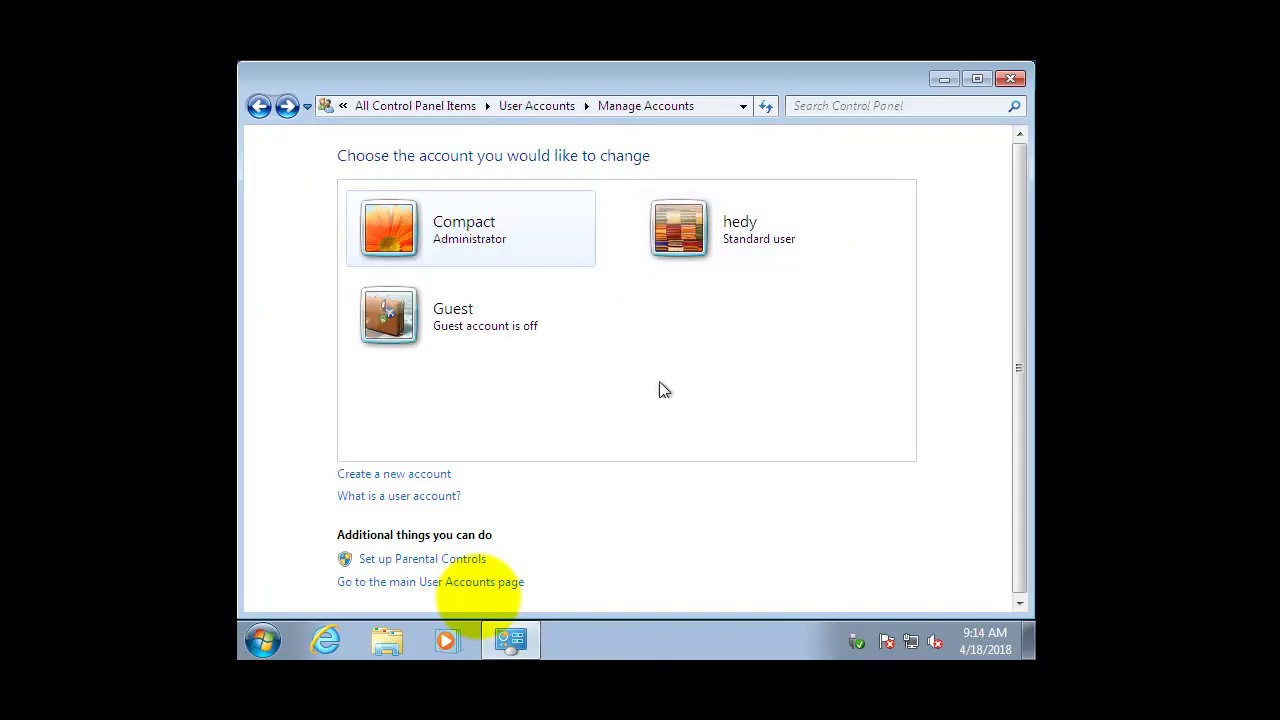
{"action": "left_click", "coordinate": [442, 562]}
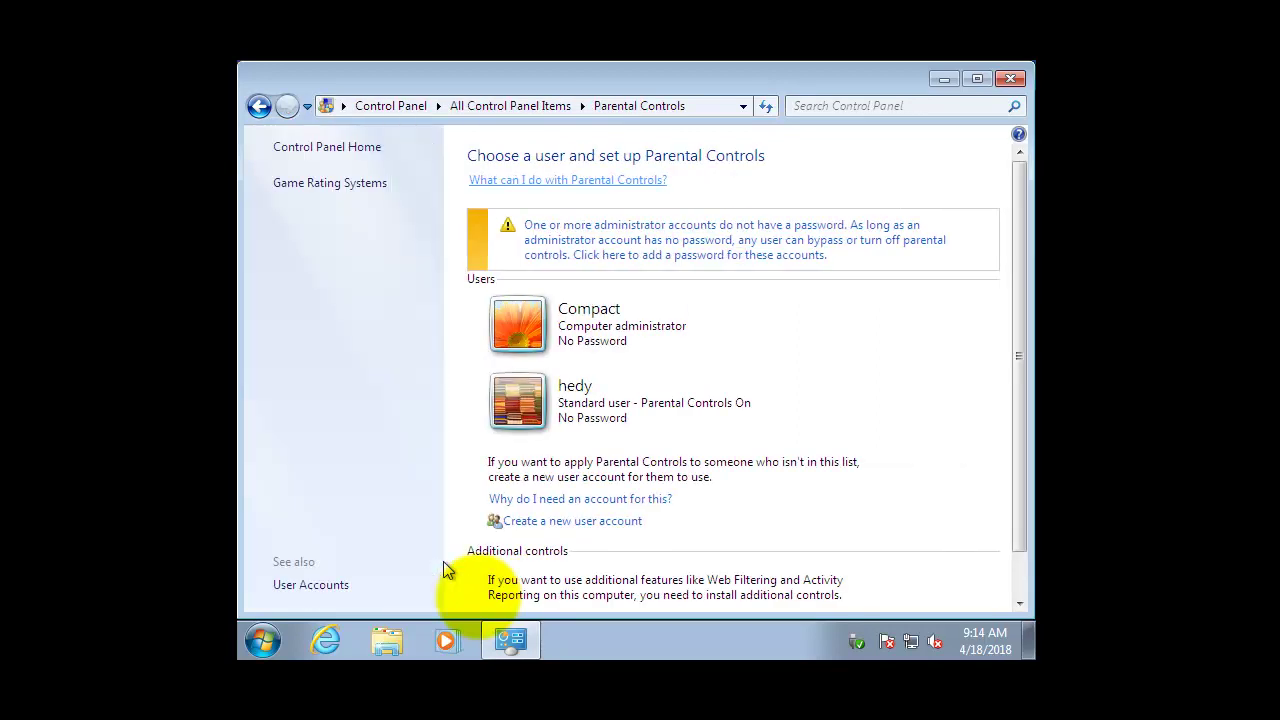
{"action": "left_click", "coordinate": [595, 400]}
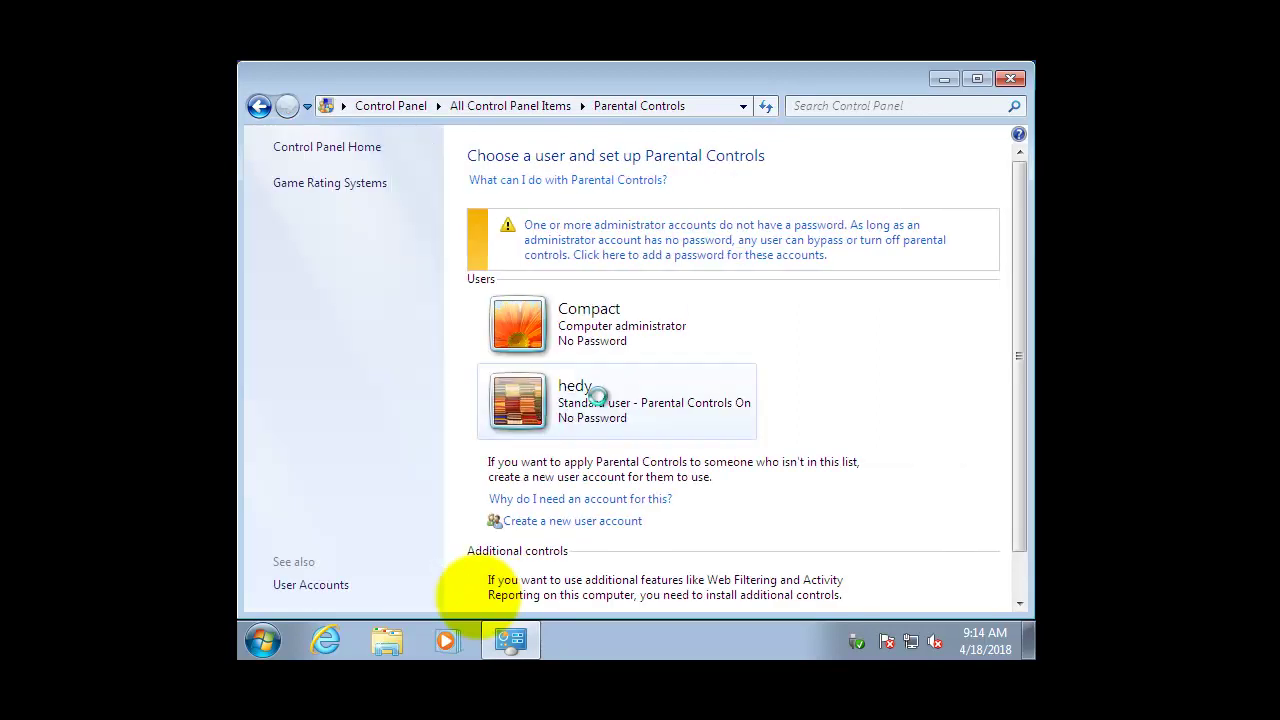
Set a new confirmed administrator password with a hint for Compact.
{"action": "left_click", "coordinate": [658, 360]}
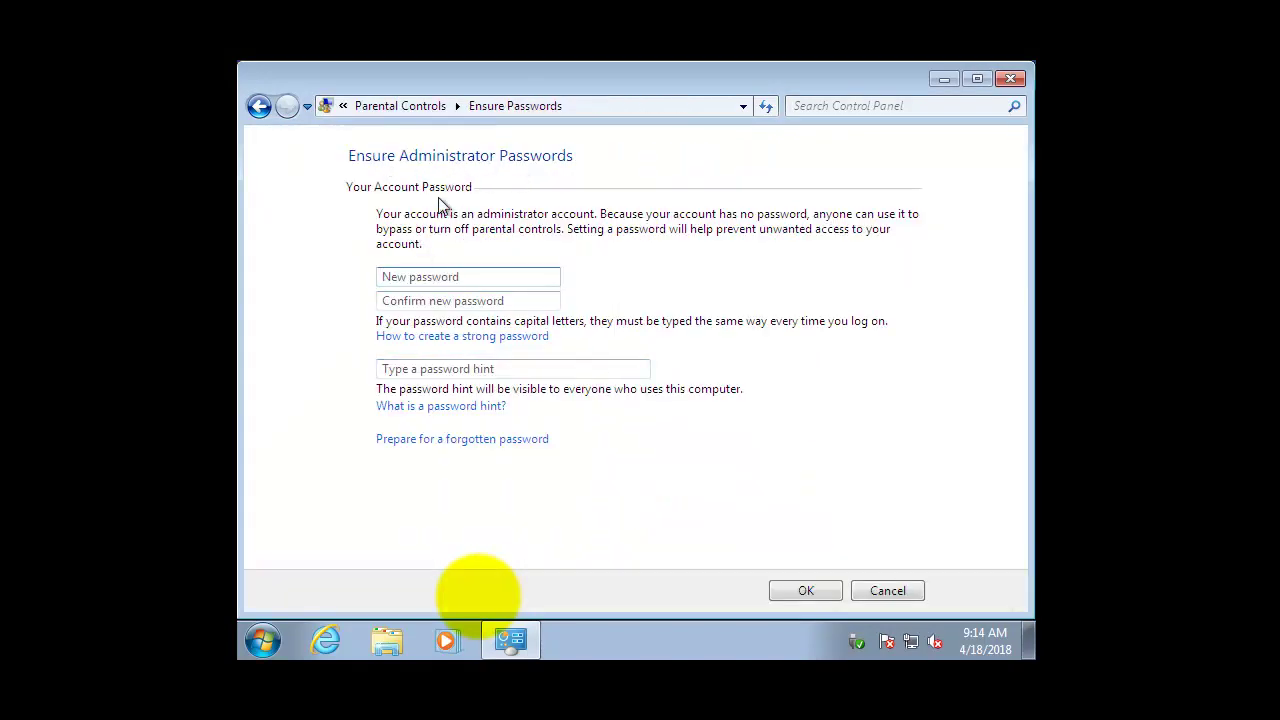
{"action": "type", "text": "123"}
{"action": "left_click", "coordinate": [446, 302]}
{"action": "type", "text": "123"}
{"action": "left_click", "coordinate": [450, 368]}
{"action": "type", "text": "f"}
{"action": "left_click", "coordinate": [803, 592]}
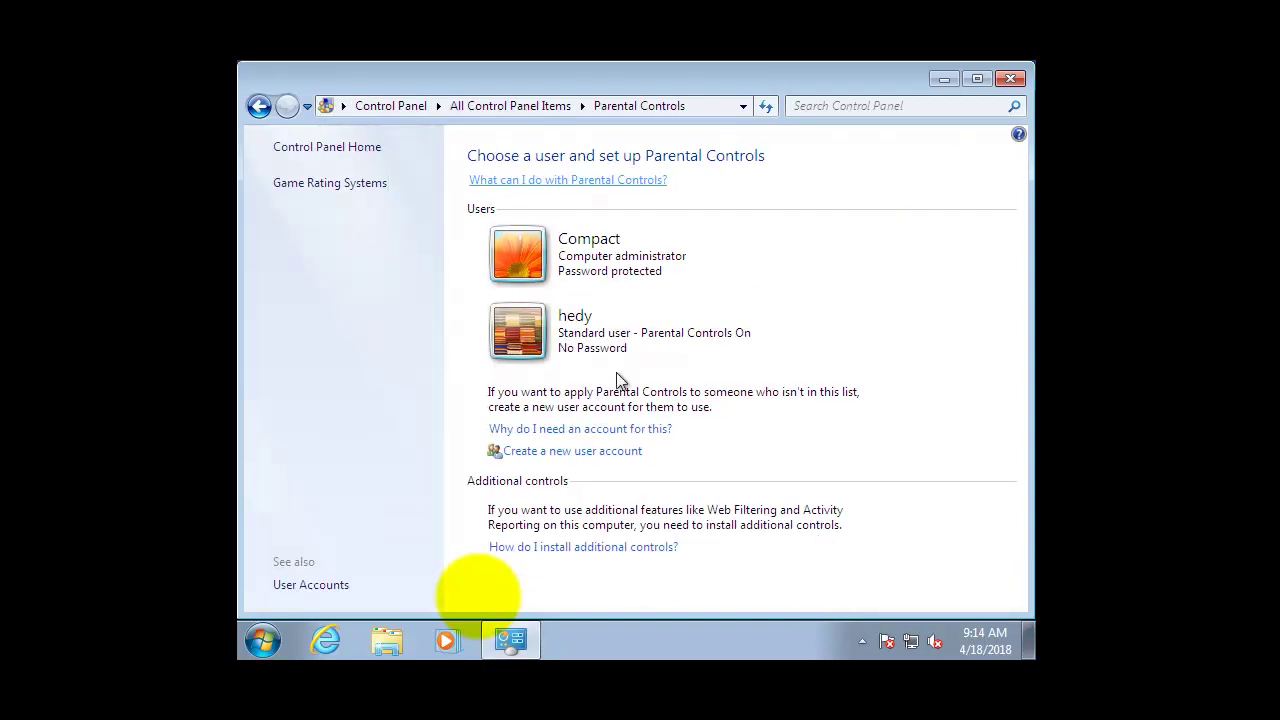
Set hedy's Parental Controls to Off, accepting the logged-in warning.
{"action": "left_click", "coordinate": [638, 362]}
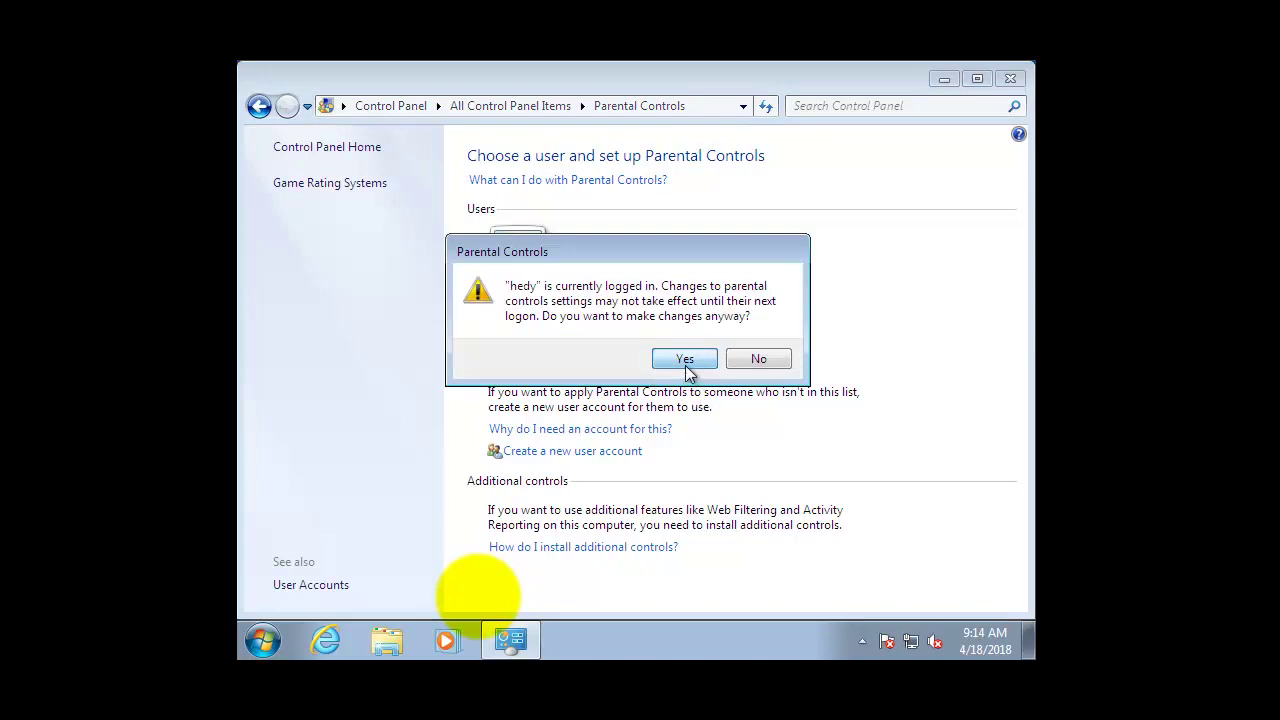
{"action": "left_click", "coordinate": [688, 357]}
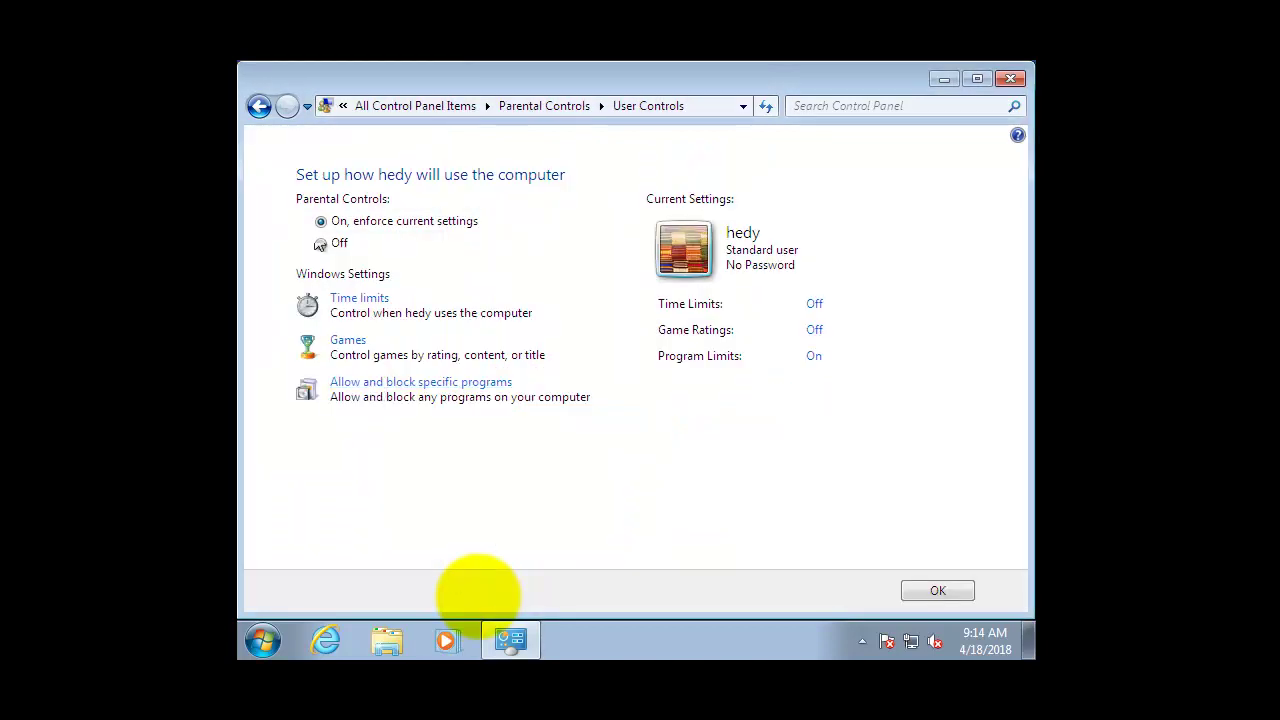
{"action": "left_click", "coordinate": [341, 247]}
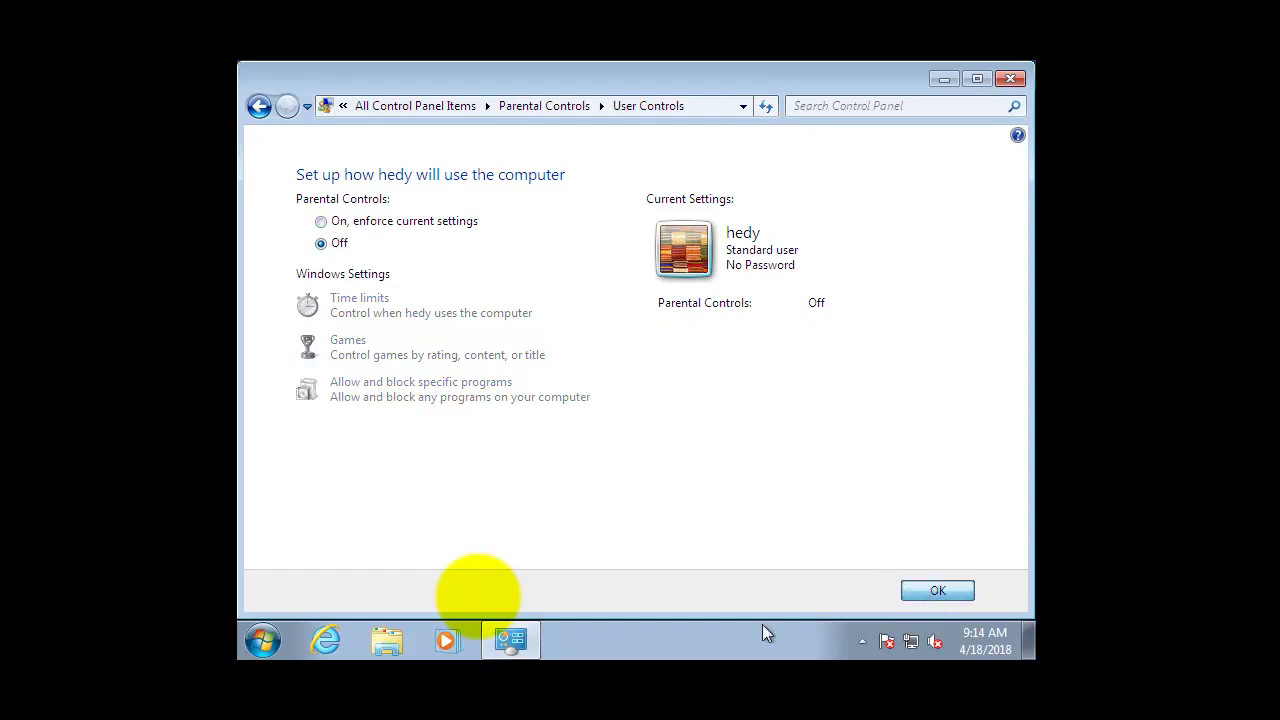
{"action": "left_click", "coordinate": [478, 600]}
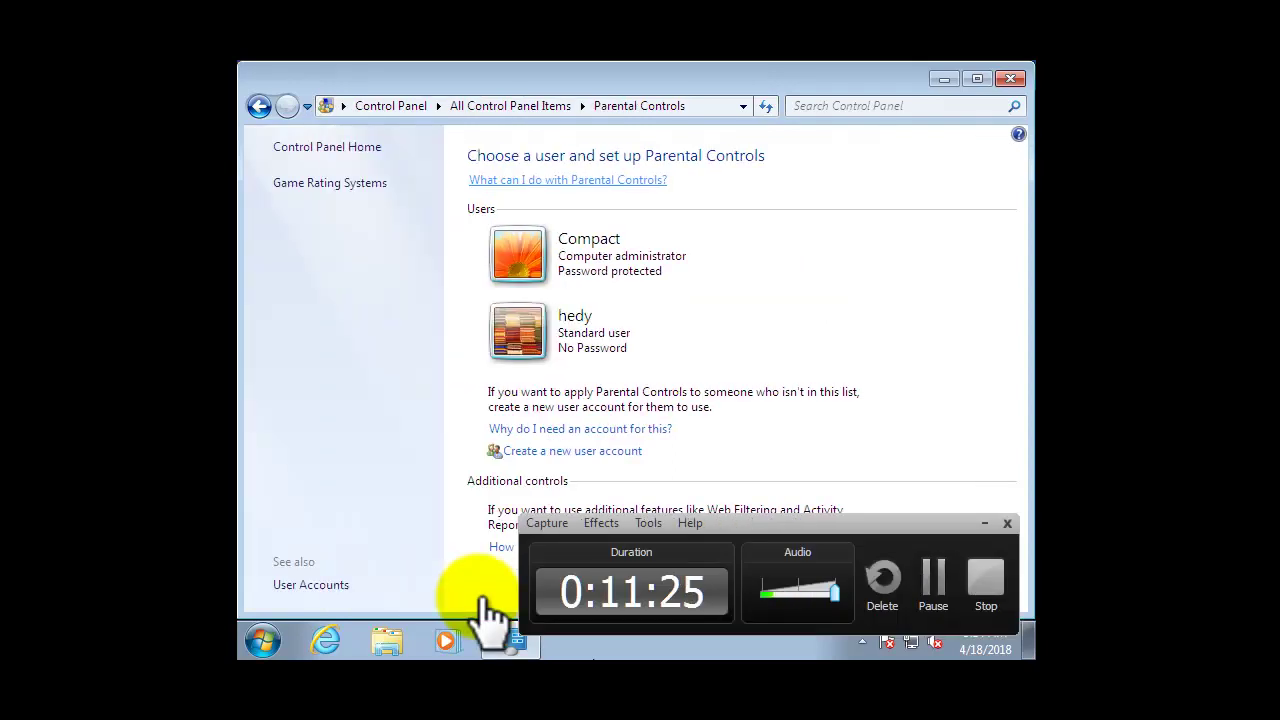